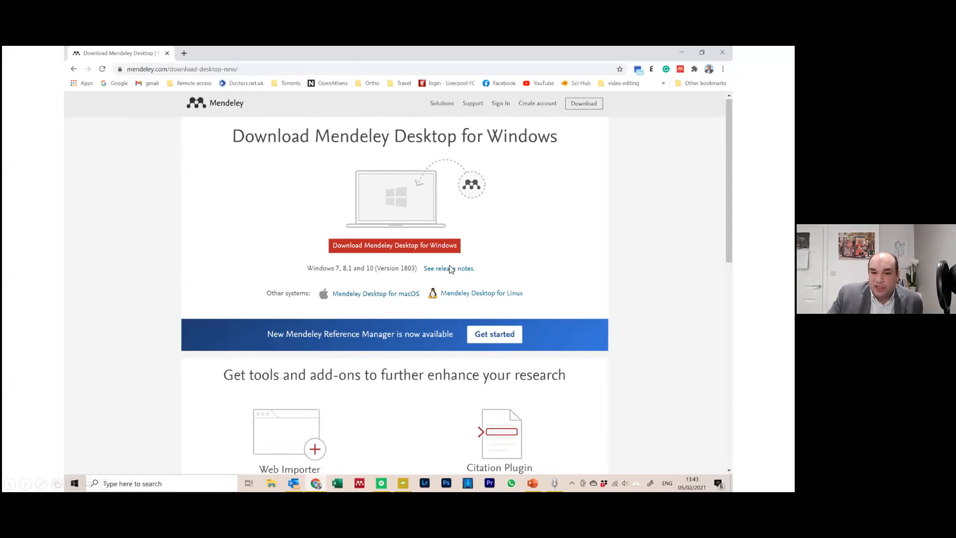
Advance the slide show to slide 12, 'Switch from Endnote', and exit to normal editing
click(385, 342)
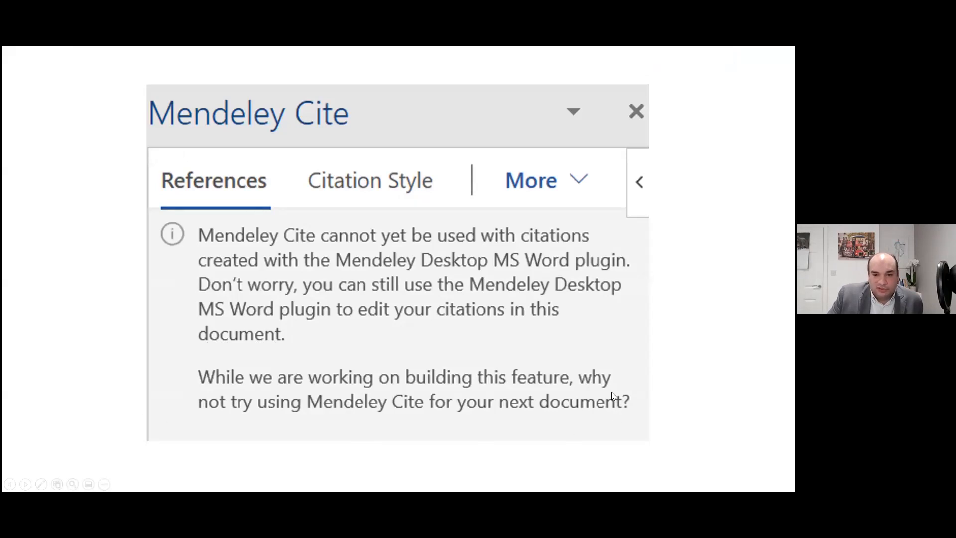
click(305, 322)
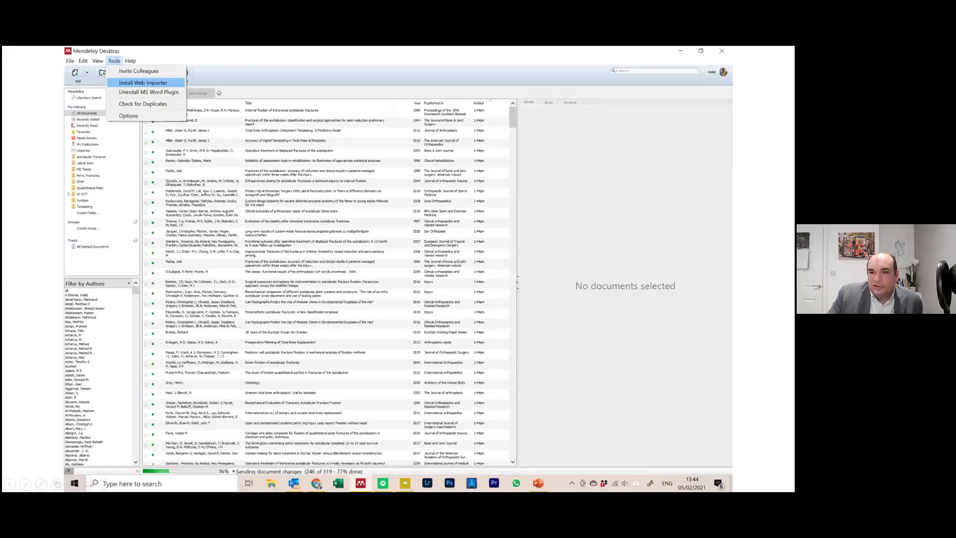
key(Right)
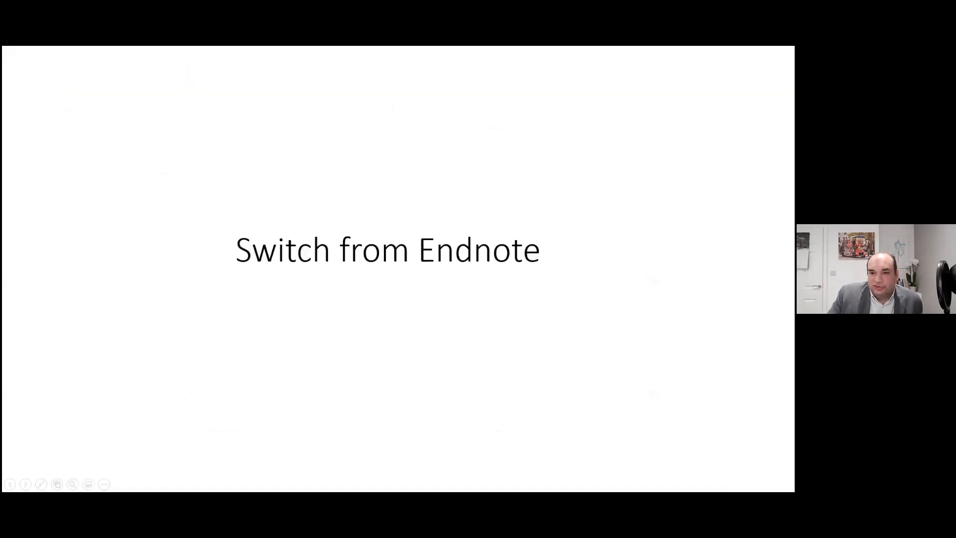
key(Escape)
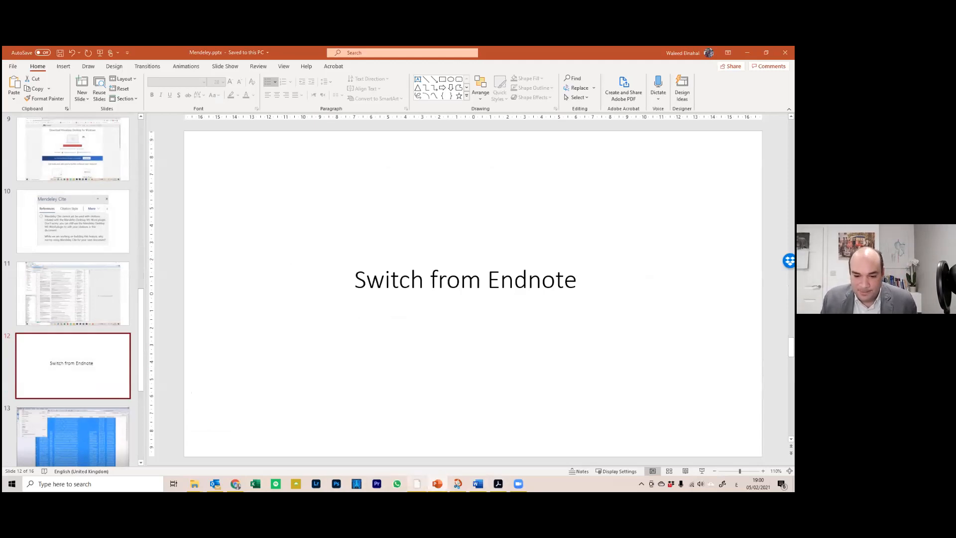
Maximize Mendeley Desktop and run Tools > Install Web Importer
click(417, 483)
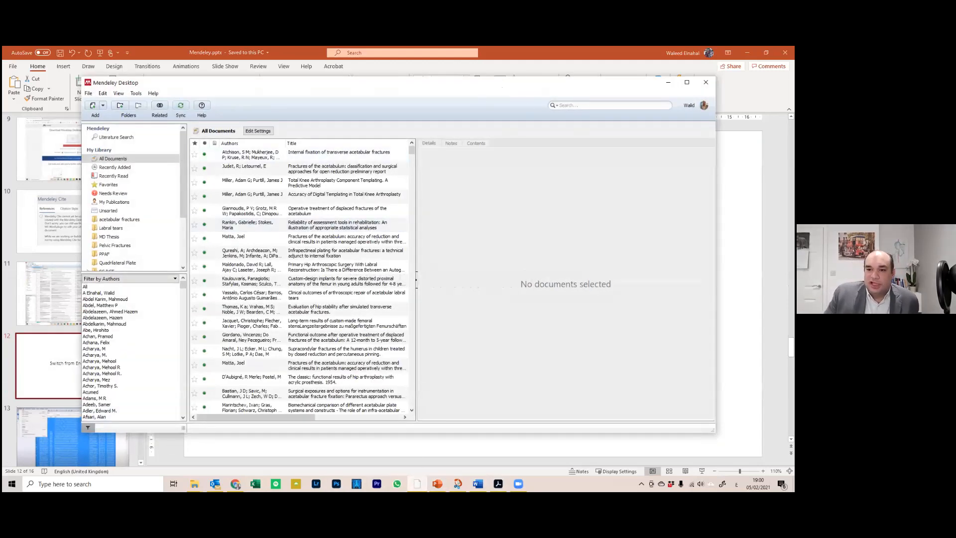
click(687, 82)
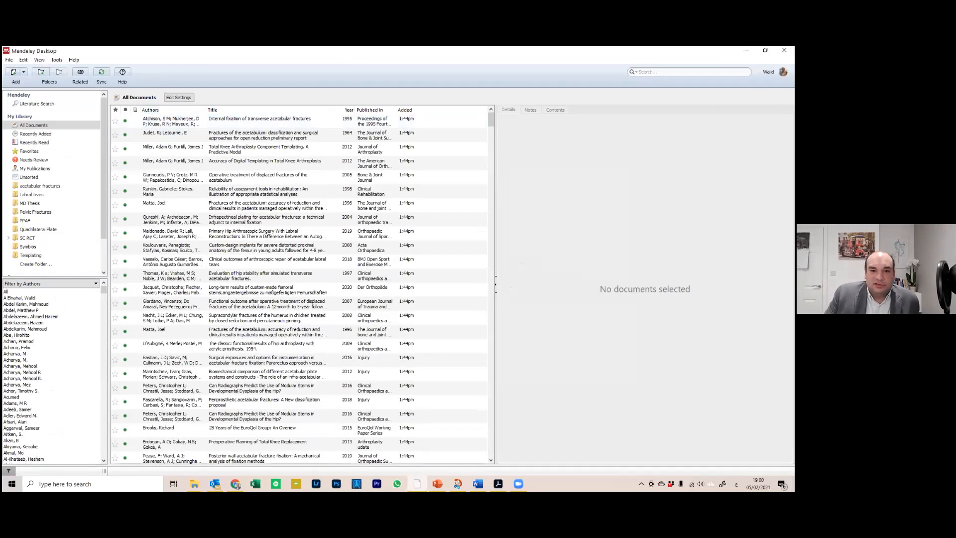
click(56, 60)
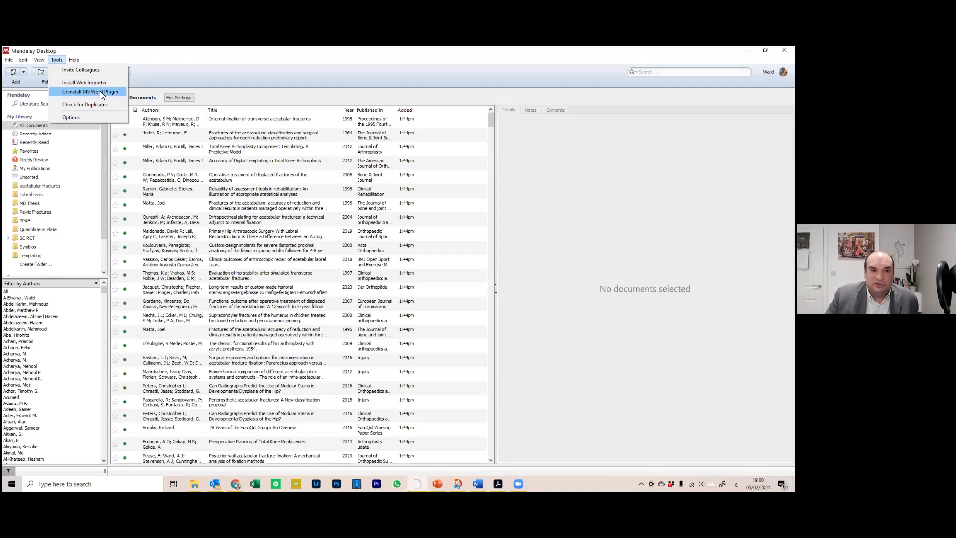
click(94, 83)
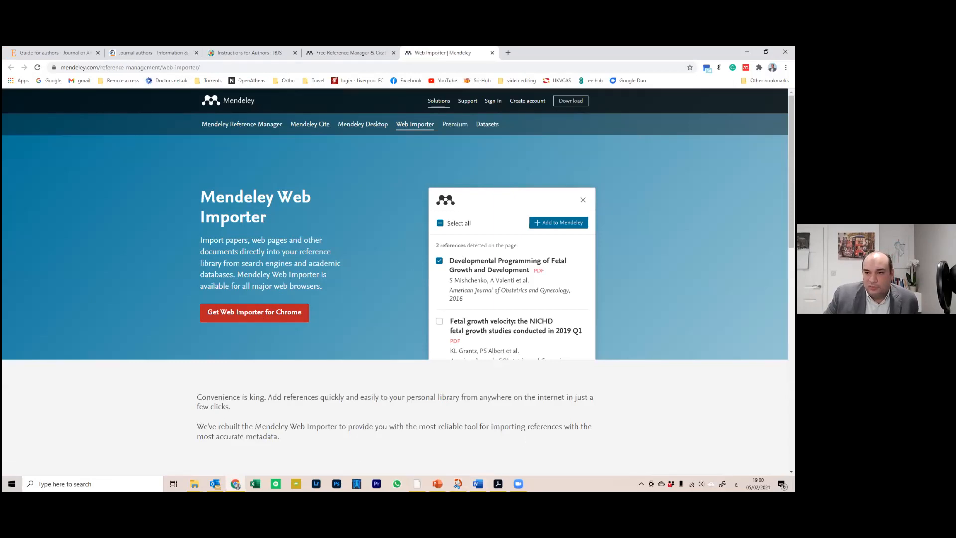
Minimize Chrome to get back to the Mendeley library
click(747, 52)
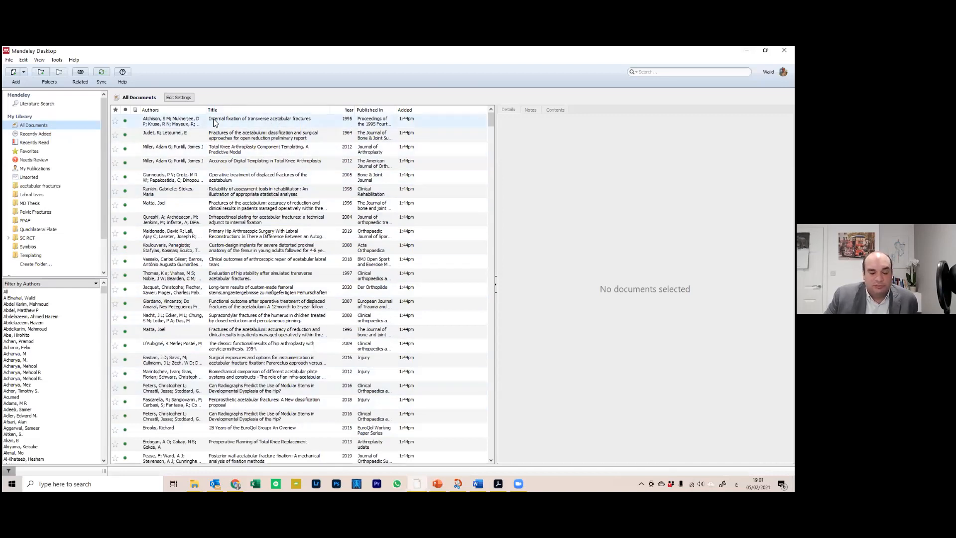
click(44, 134)
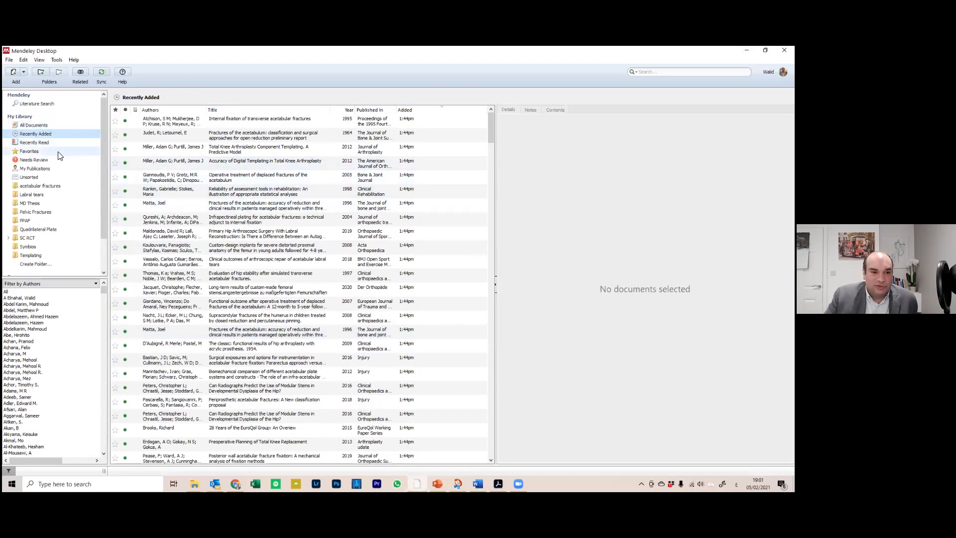
click(42, 144)
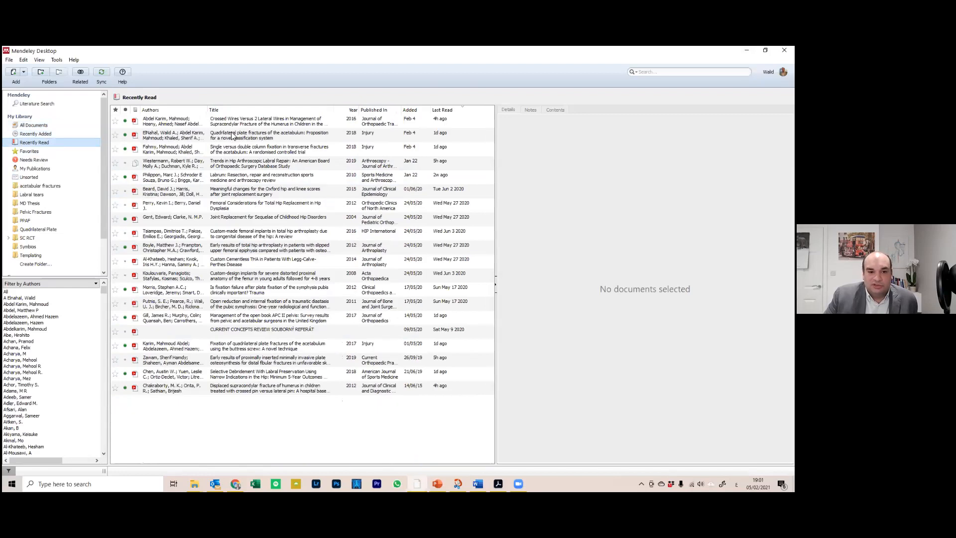
click(32, 151)
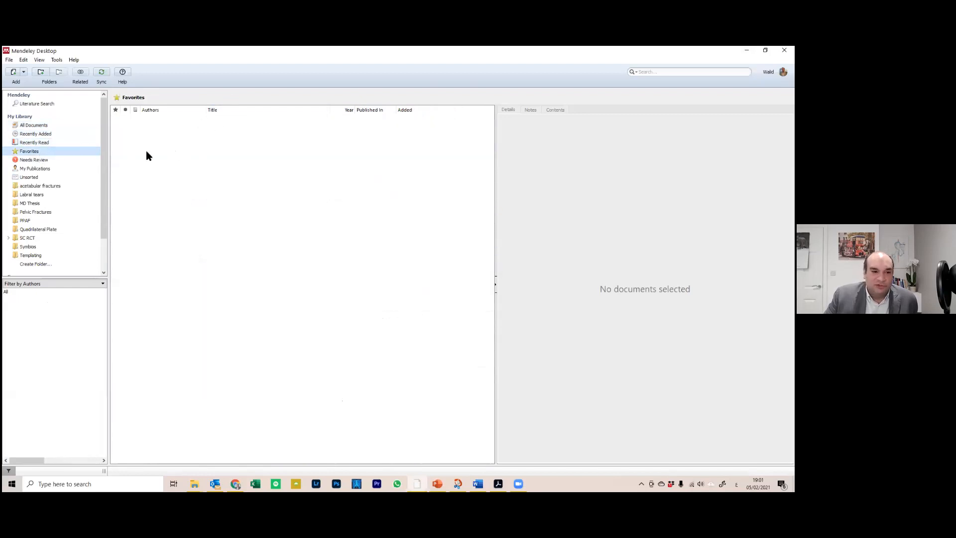
click(51, 179)
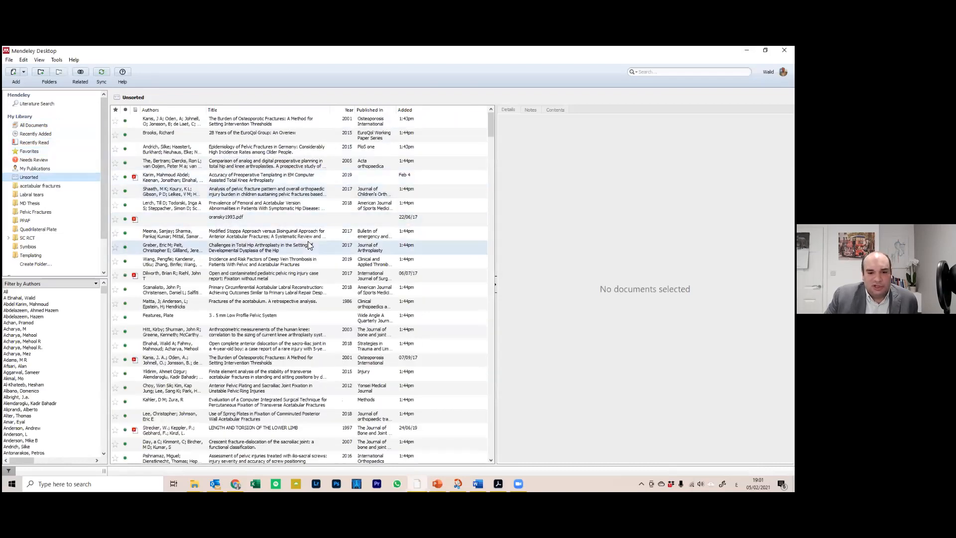
scroll(332, 273, down, 4)
click(64, 185)
click(33, 195)
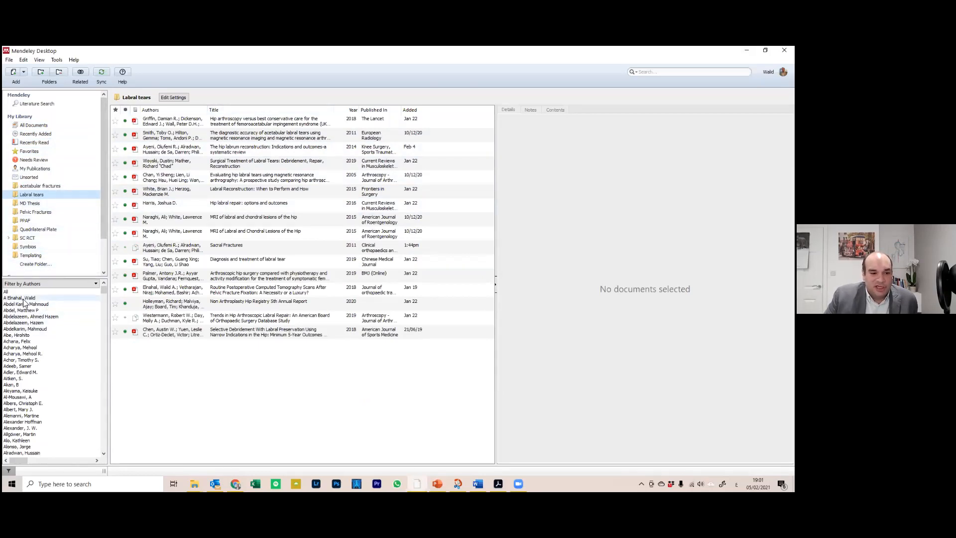
drag(102, 291, 102, 319)
scroll(98, 357, up, 20)
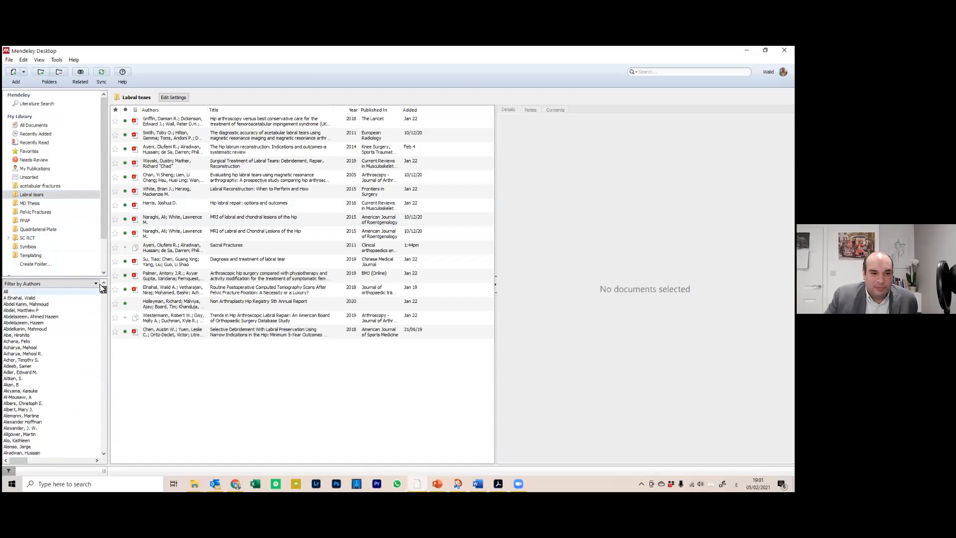
click(33, 125)
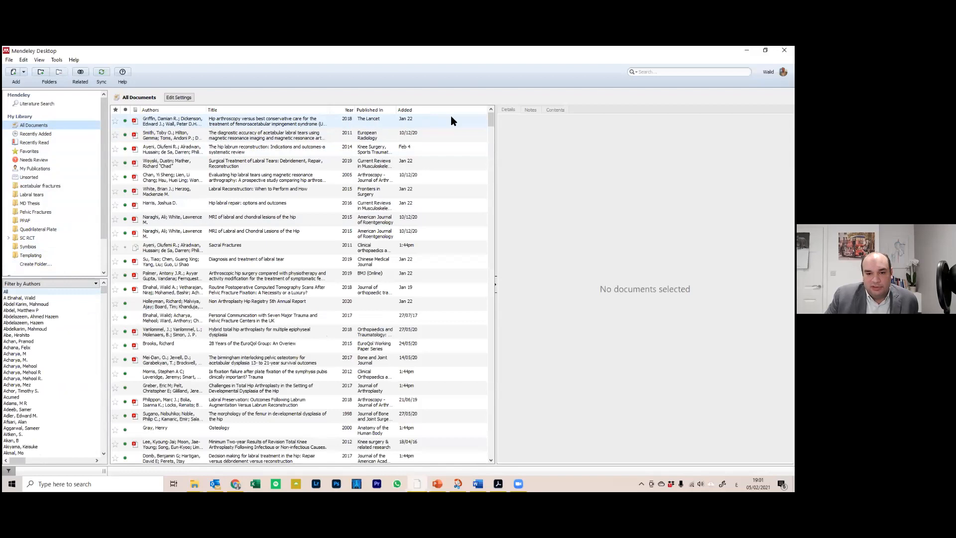
click(220, 125)
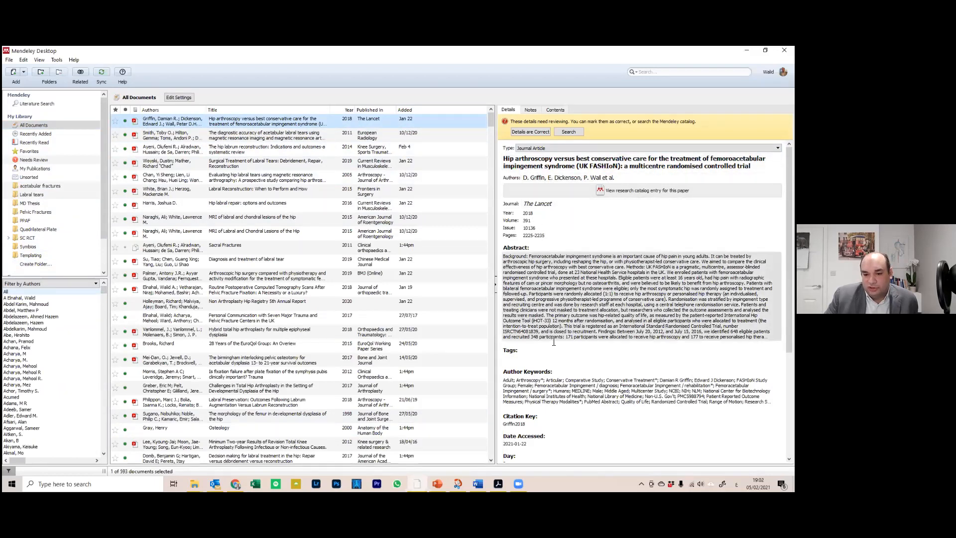
Scroll the Details pane to the Lancet paper's publisher, month June and accessed date 2021-01-22
scroll(550, 348, down, 2)
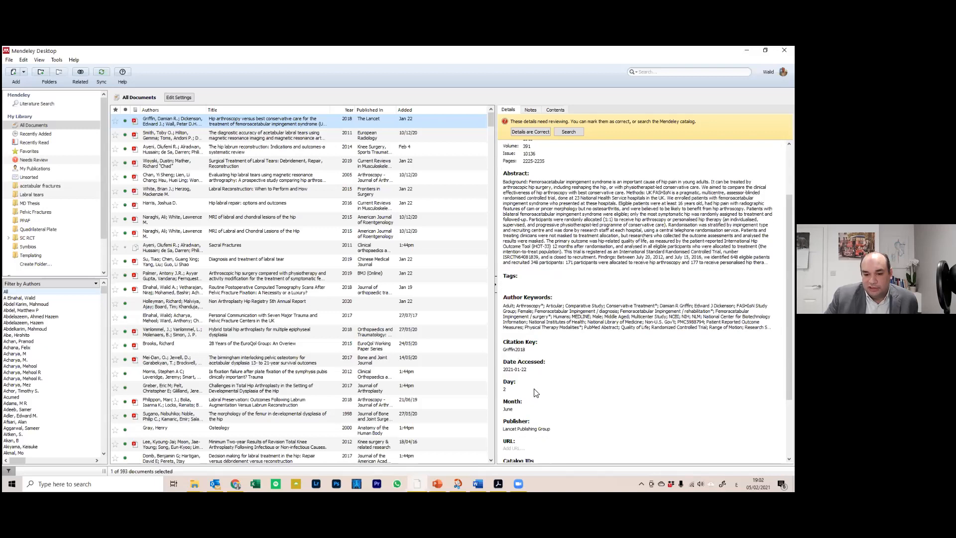
scroll(534, 393, down, 2)
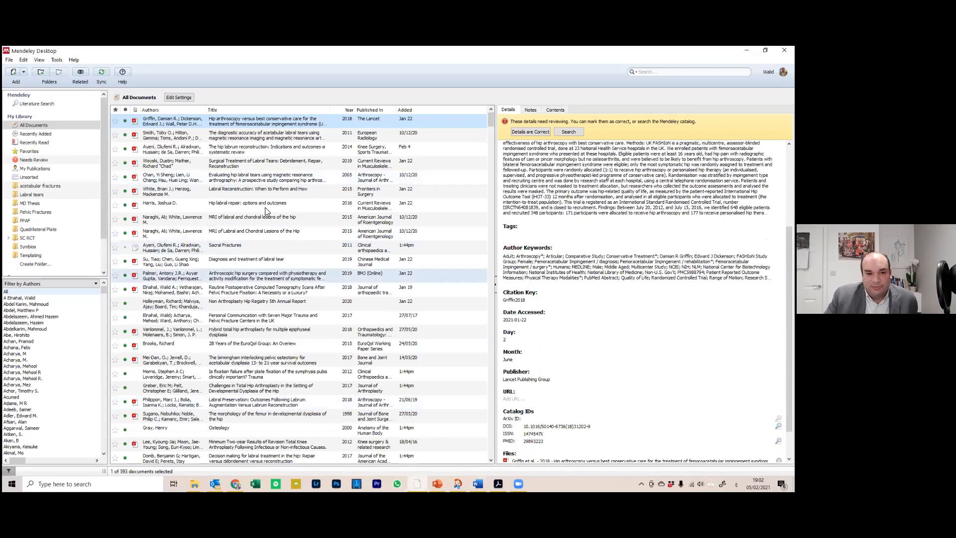
Open the hip arthroscopy paper's PDF in the reader
double_click(187, 125)
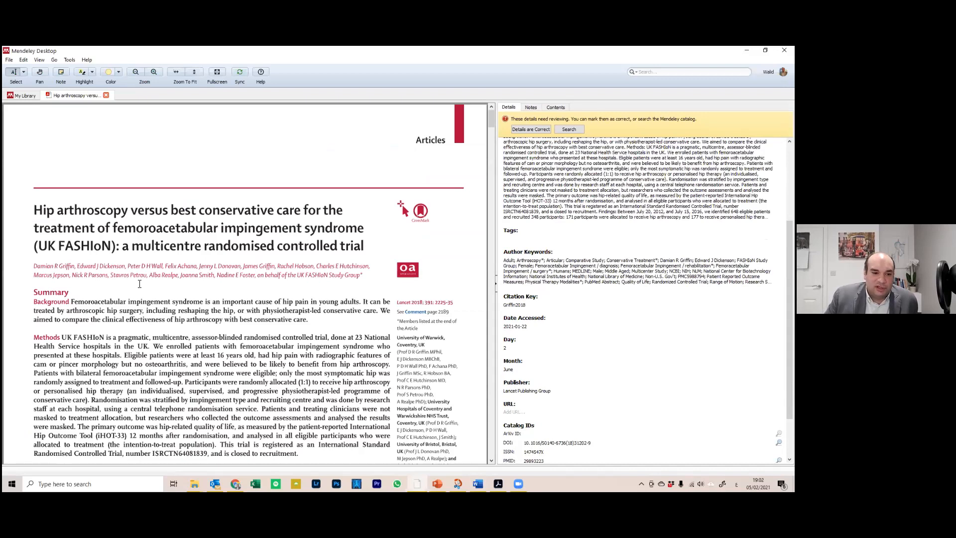
scroll(189, 232, down, 3)
scroll(193, 246, down, 8)
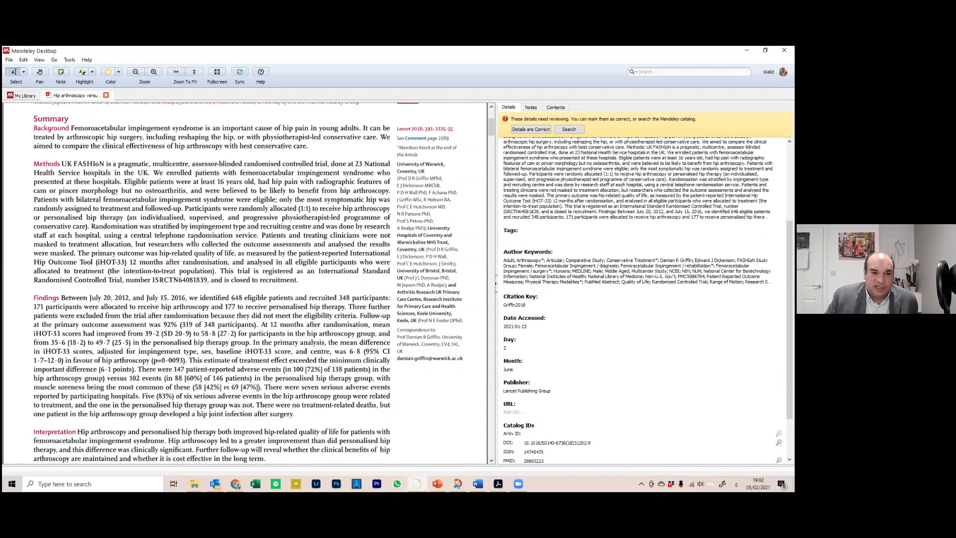
scroll(193, 246, up, 6)
Highlight the page 6 Results sentences on participants' mean age and random allocation
click(82, 73)
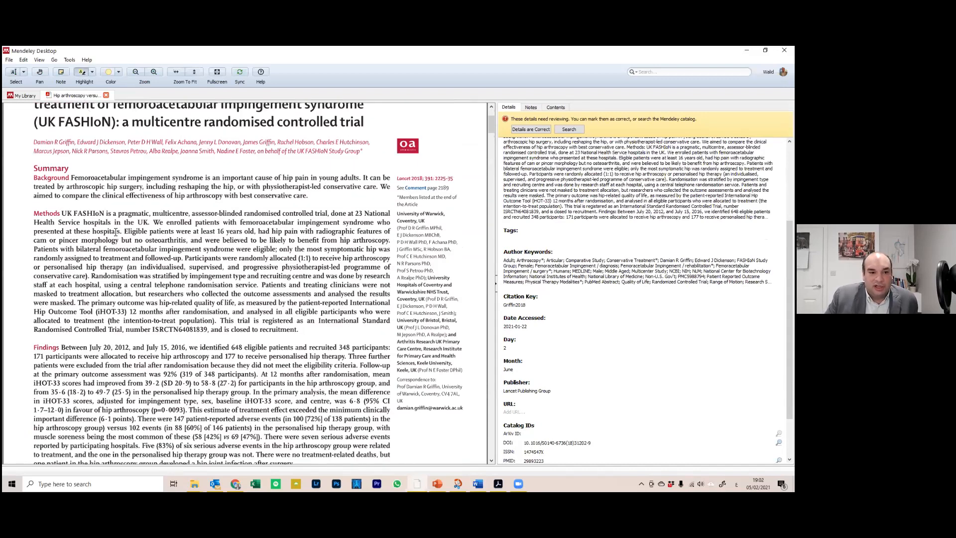
scroll(132, 251, down, 15)
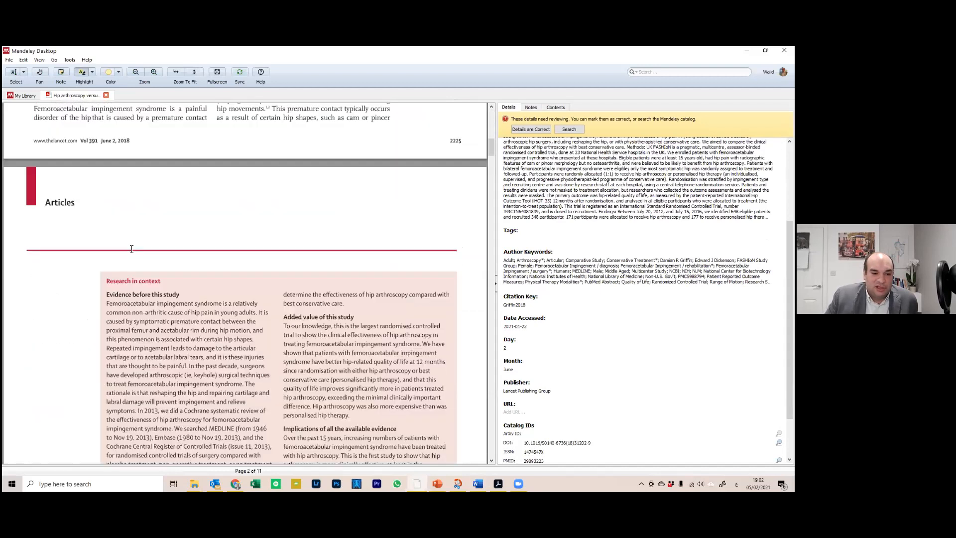
scroll(271, 209, down, 5)
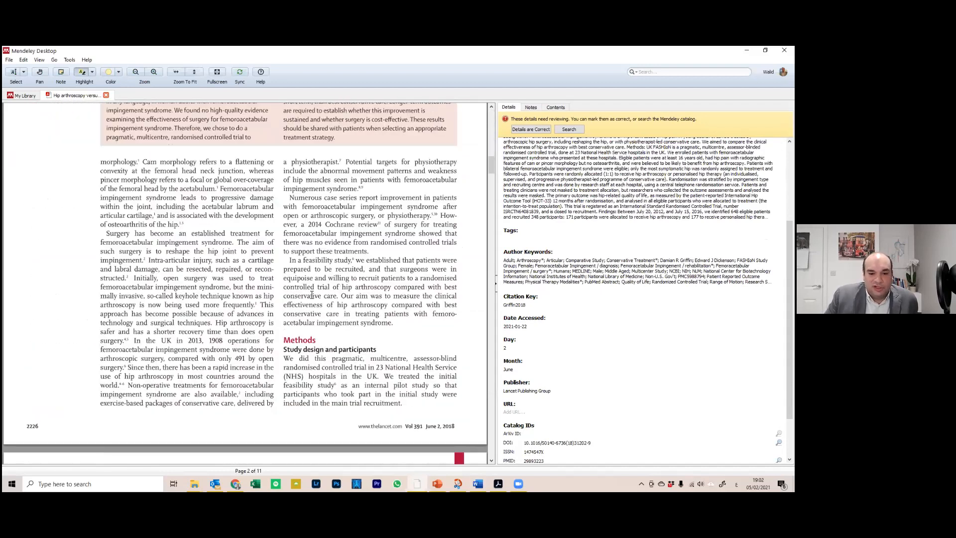
scroll(310, 308, down, 5)
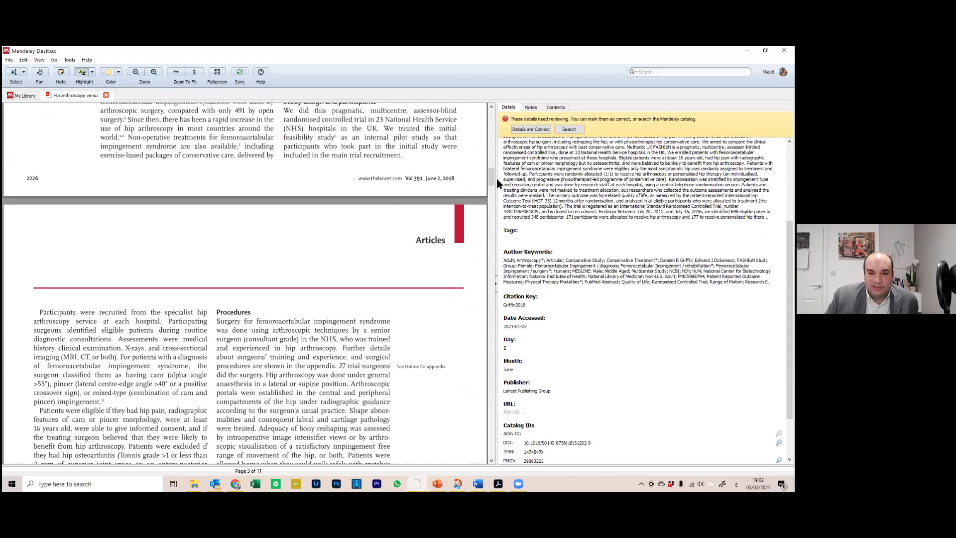
scroll(492, 172, up, 10)
scroll(491, 172, down, 5)
drag(491, 171, 491, 286)
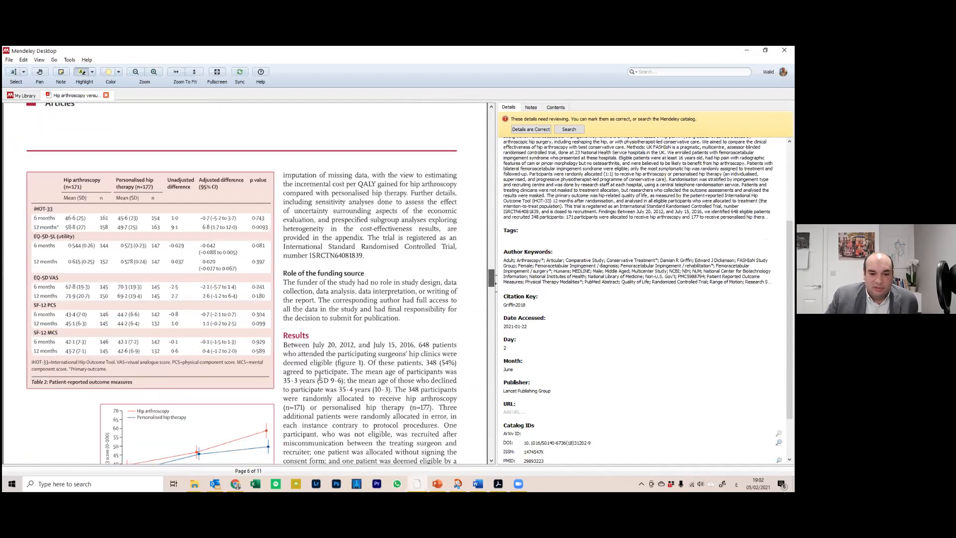
drag(306, 372, 434, 417)
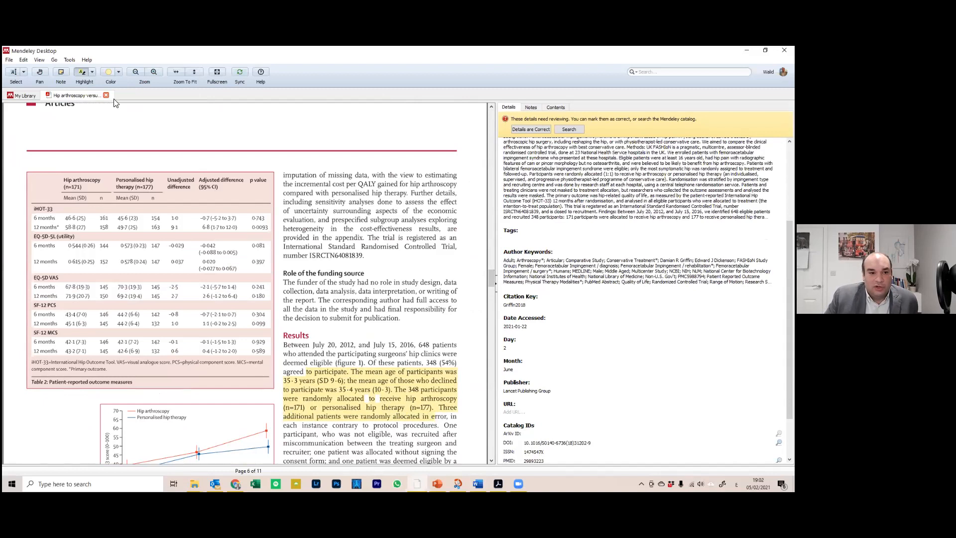
Place a note beside the highlighted Results text, then close and reopen the paper
click(61, 73)
click(450, 340)
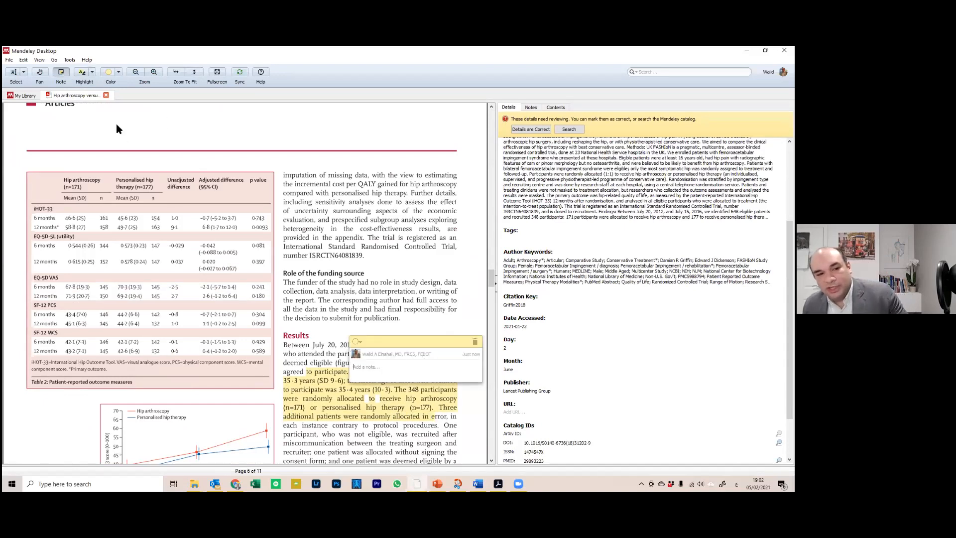
click(106, 95)
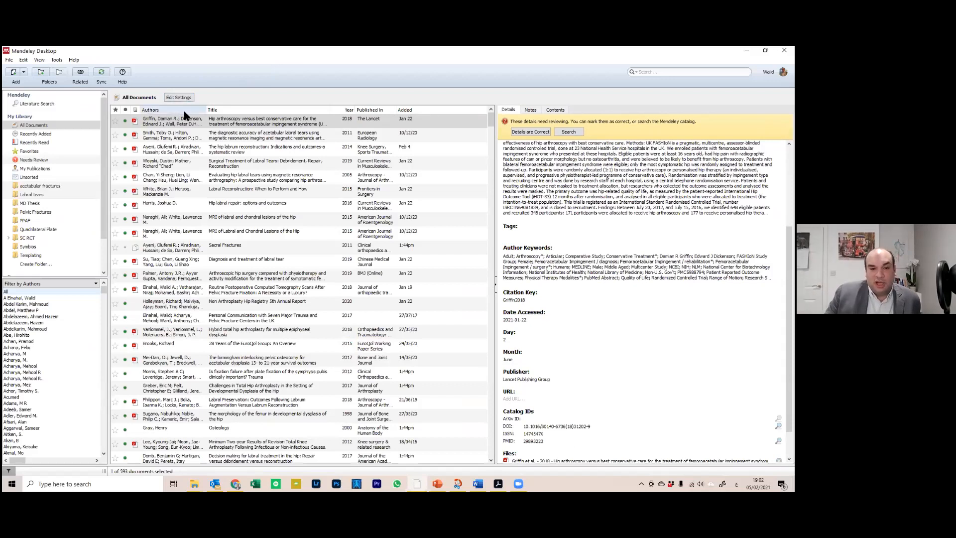
click(133, 119)
click(134, 119)
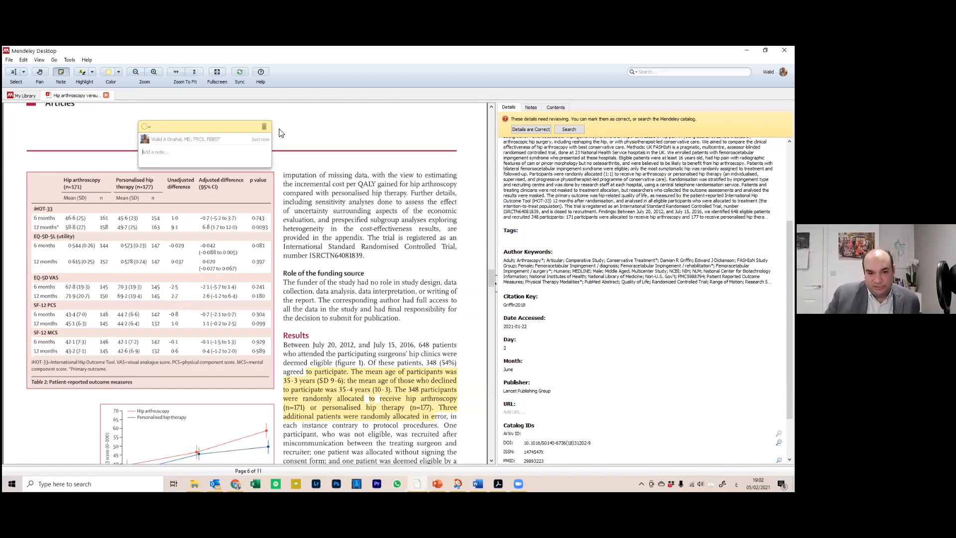
Replace the Arabic general note with 'include tis paper' and close the paper
click(531, 107)
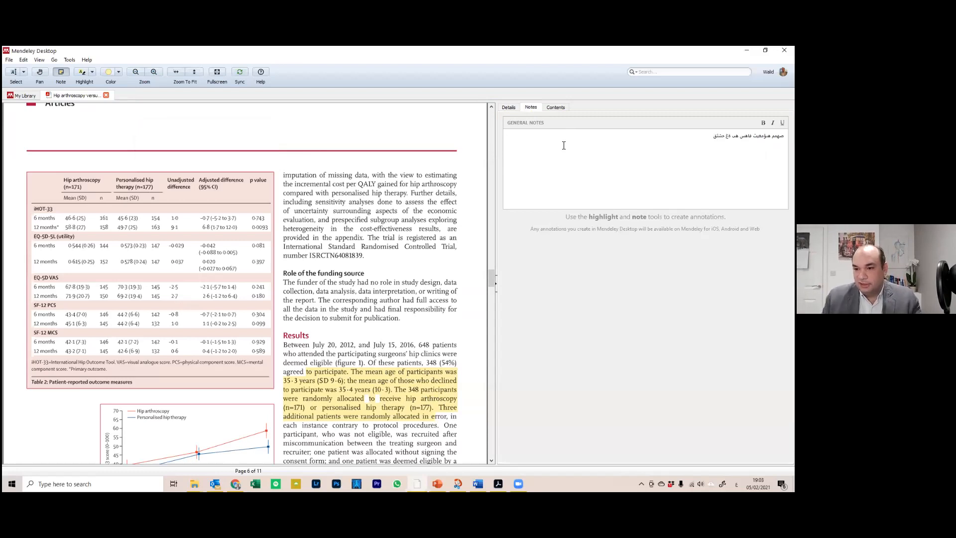
key(ctrl+a)
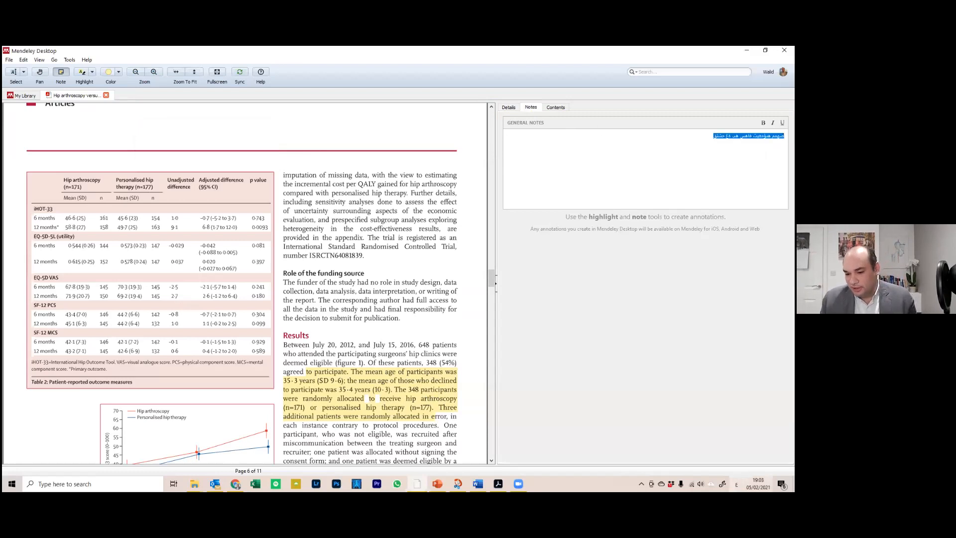
key(super+space)
key(super+space)
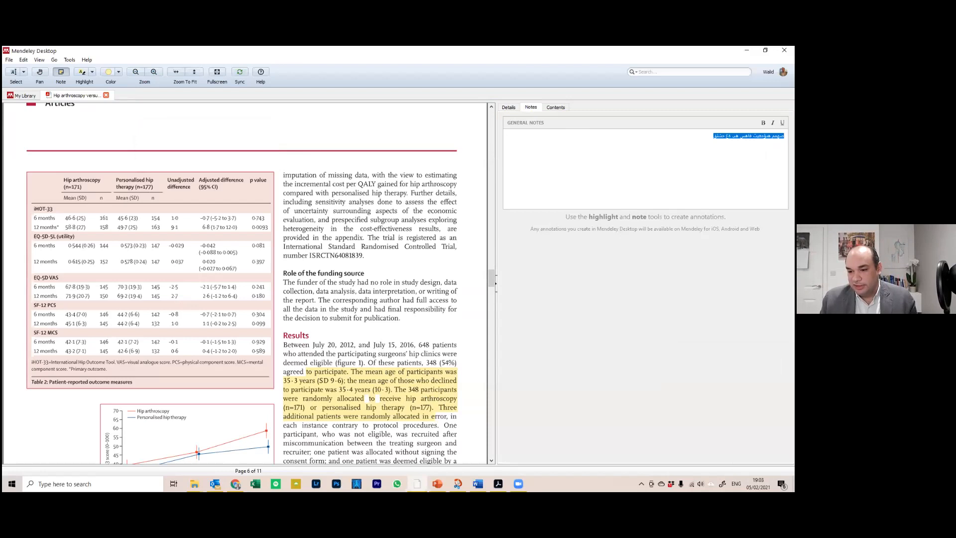
key(BackSpace)
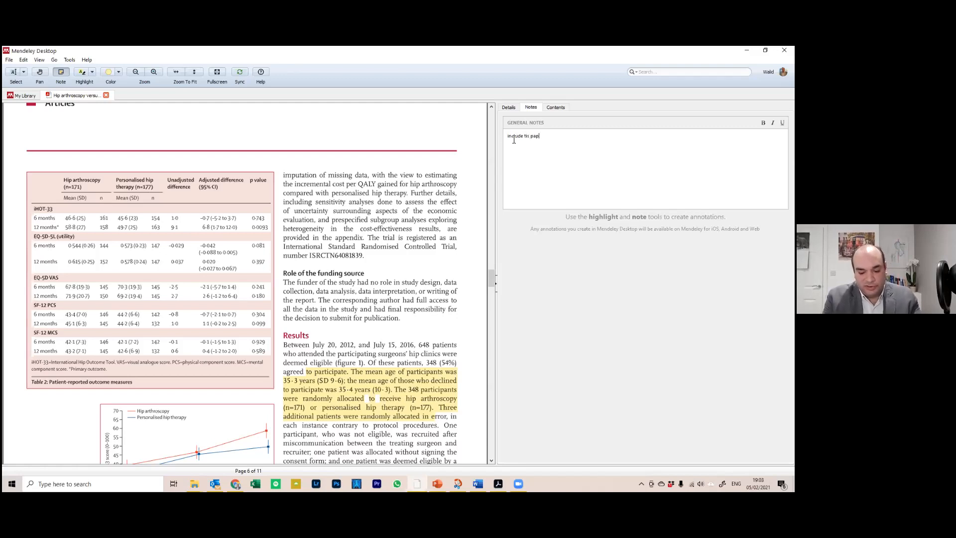
click(507, 108)
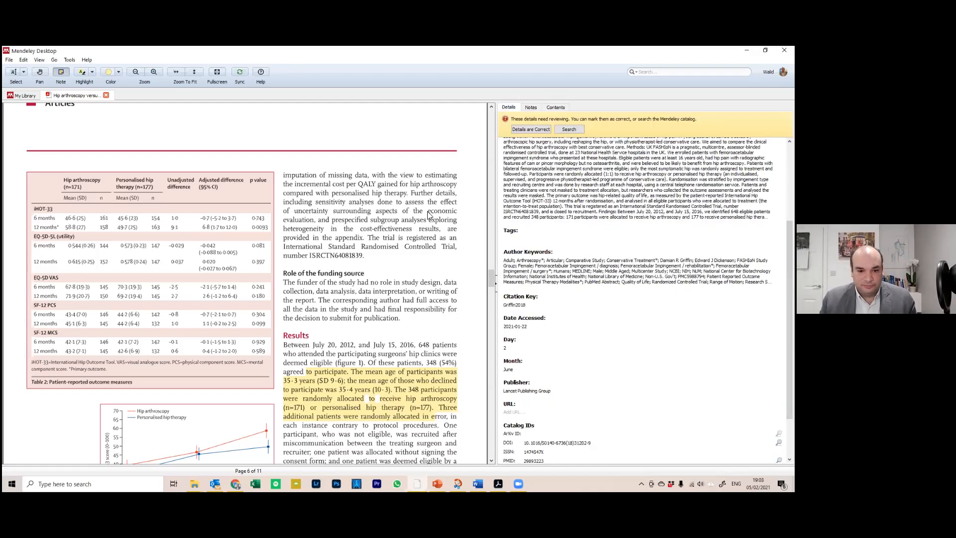
scroll(491, 278, down, 5)
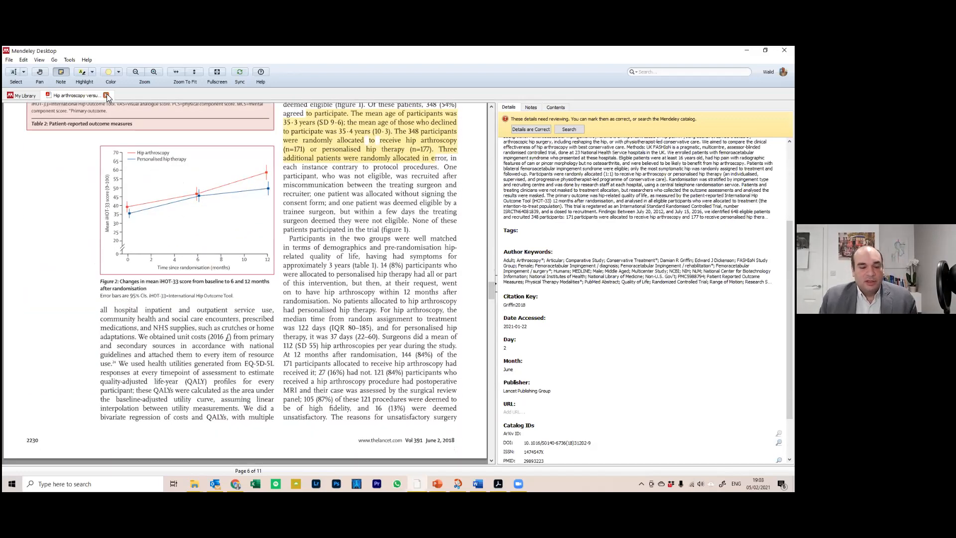
click(107, 94)
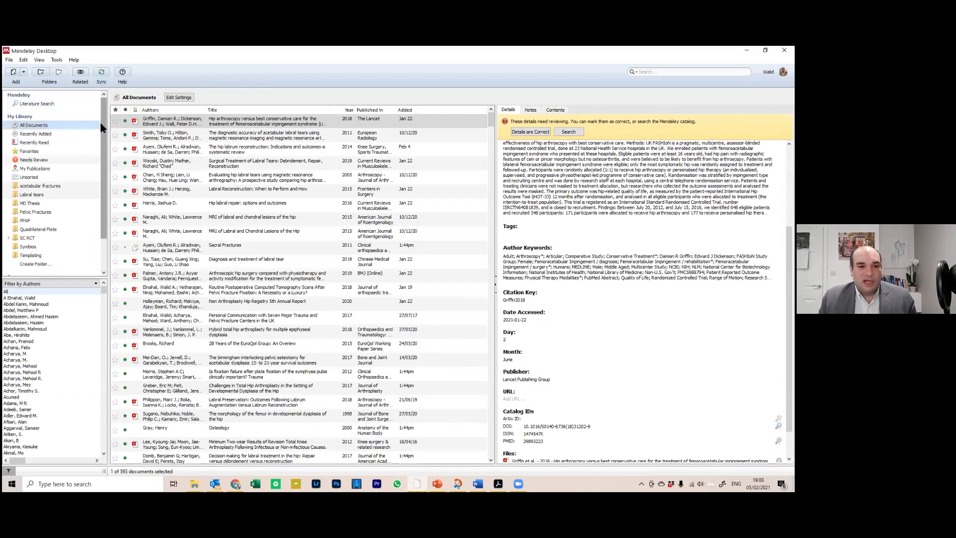
Open and close the Matta Pelvic System PDF, then choose Add Files from the Add menu
scroll(100, 120, down, 1)
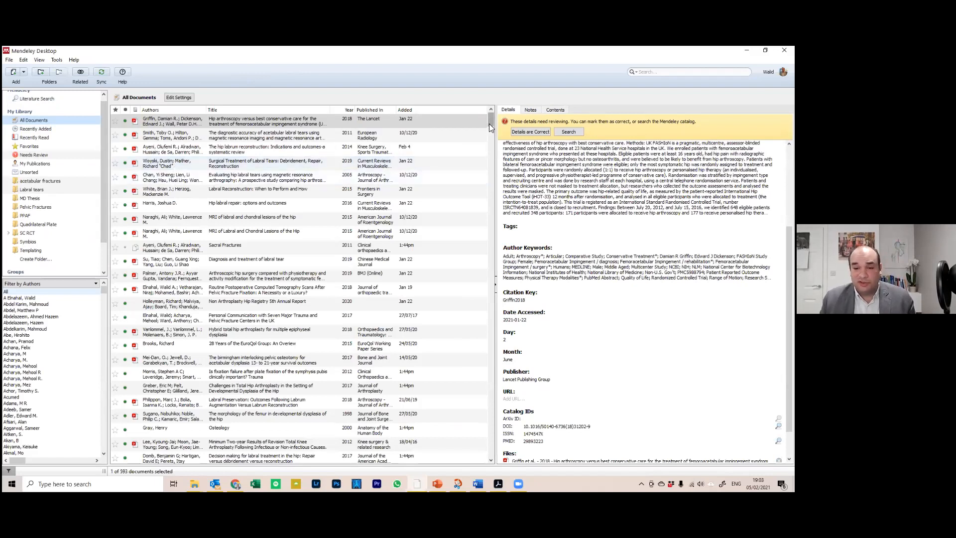
scroll(489, 124, down, 2)
scroll(482, 140, down, 6)
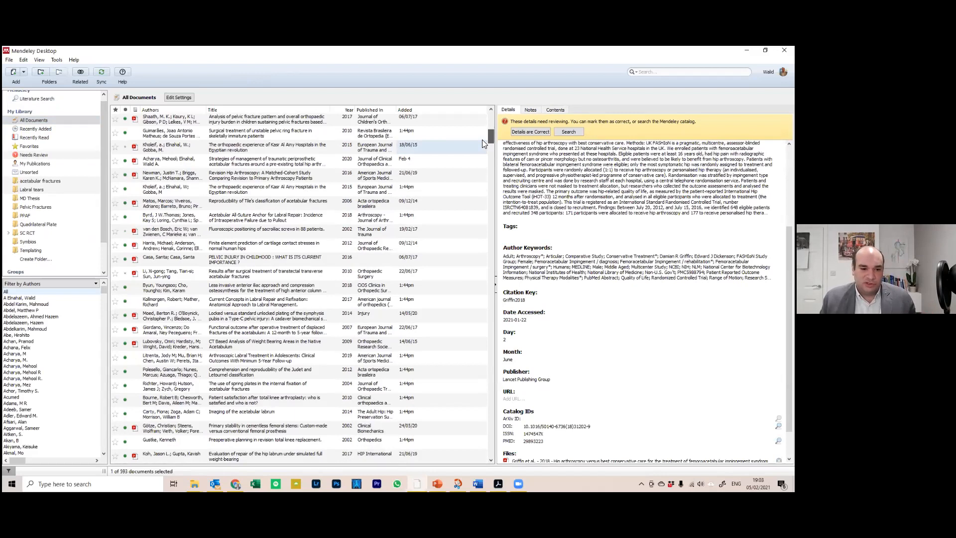
scroll(482, 143, down, 4)
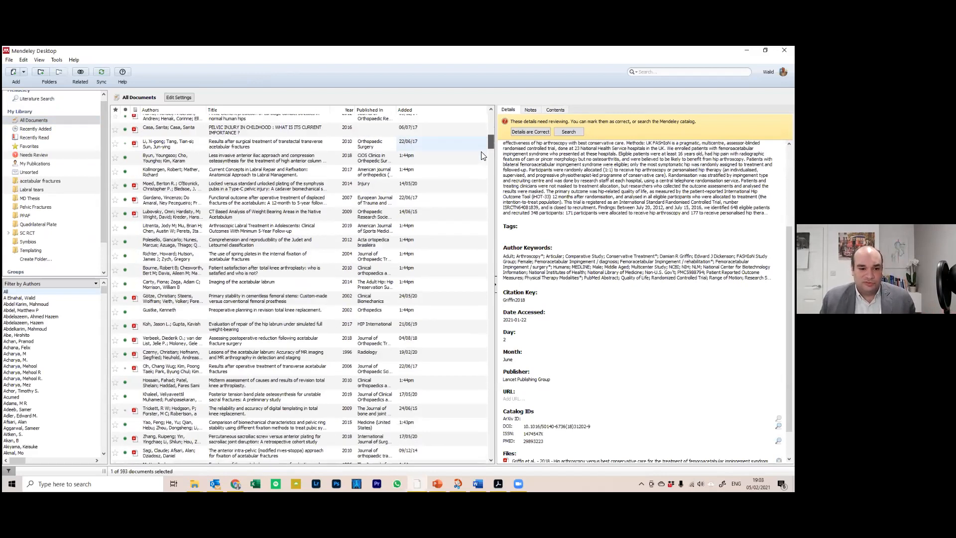
scroll(481, 162, down, 7)
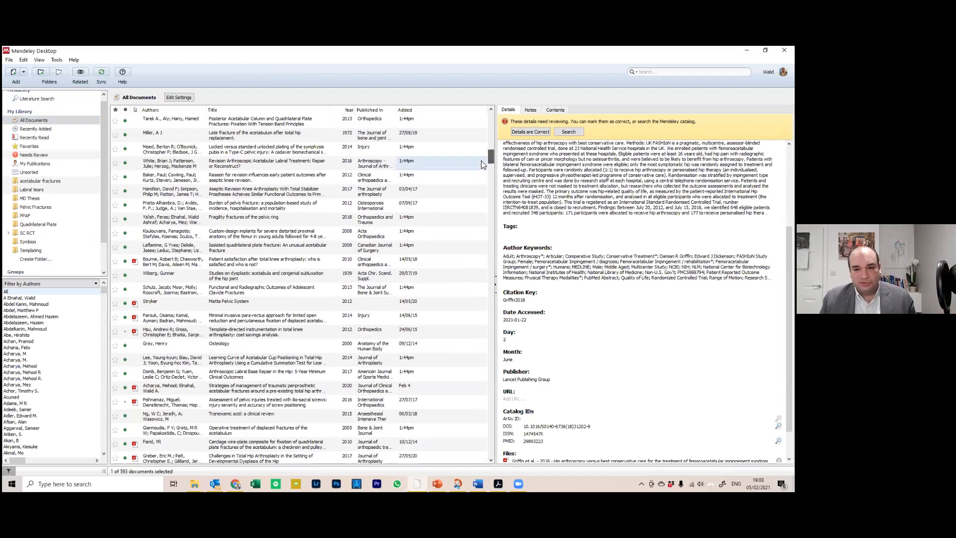
scroll(481, 162, down, 1)
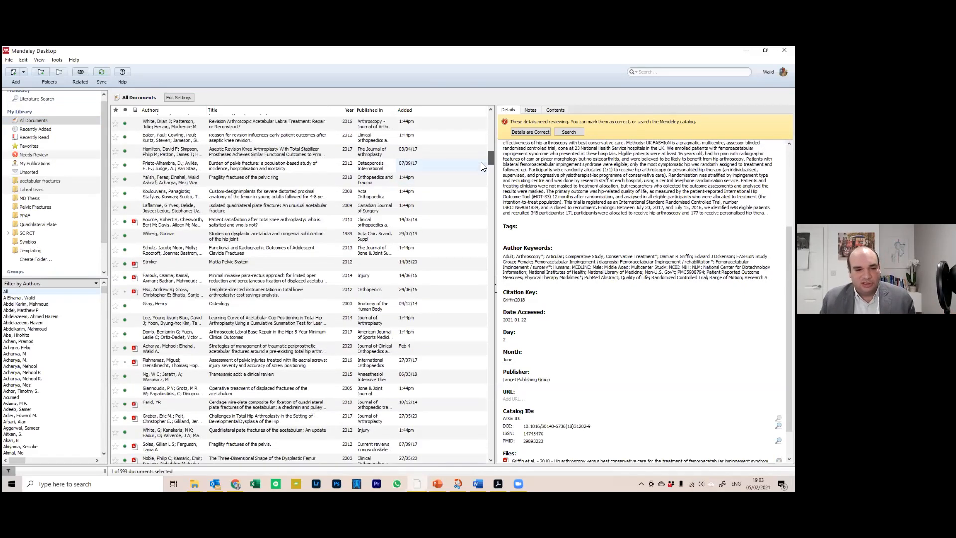
click(258, 264)
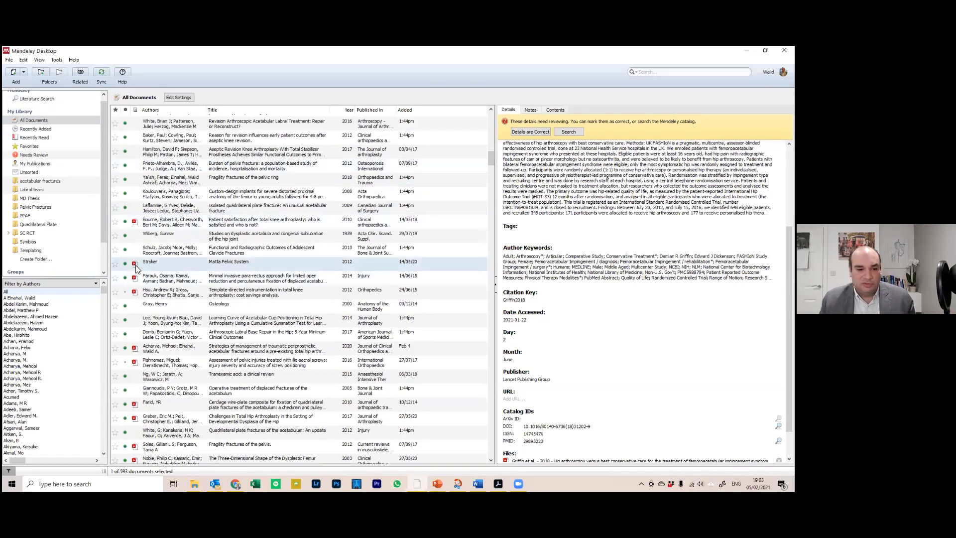
click(134, 263)
scroll(390, 307, down, 10)
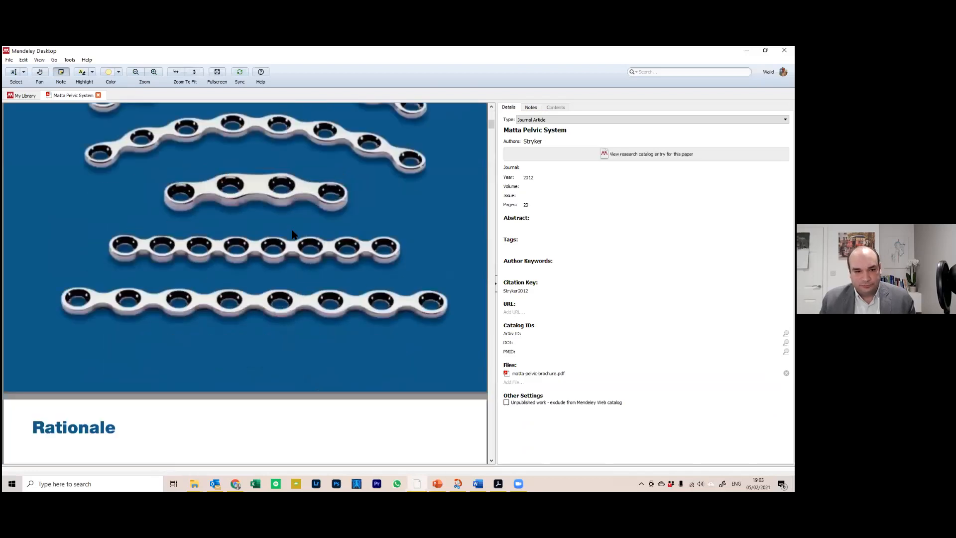
click(98, 96)
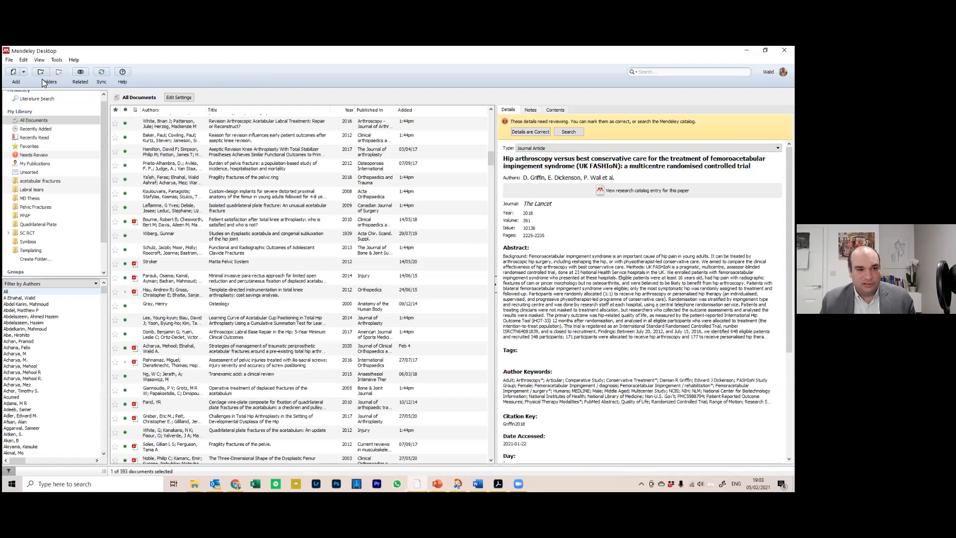
click(23, 70)
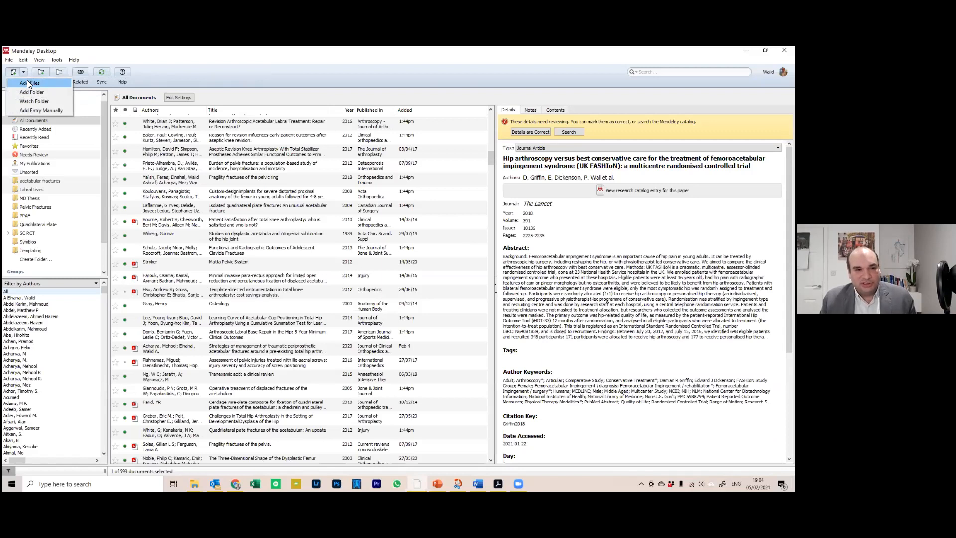
click(28, 83)
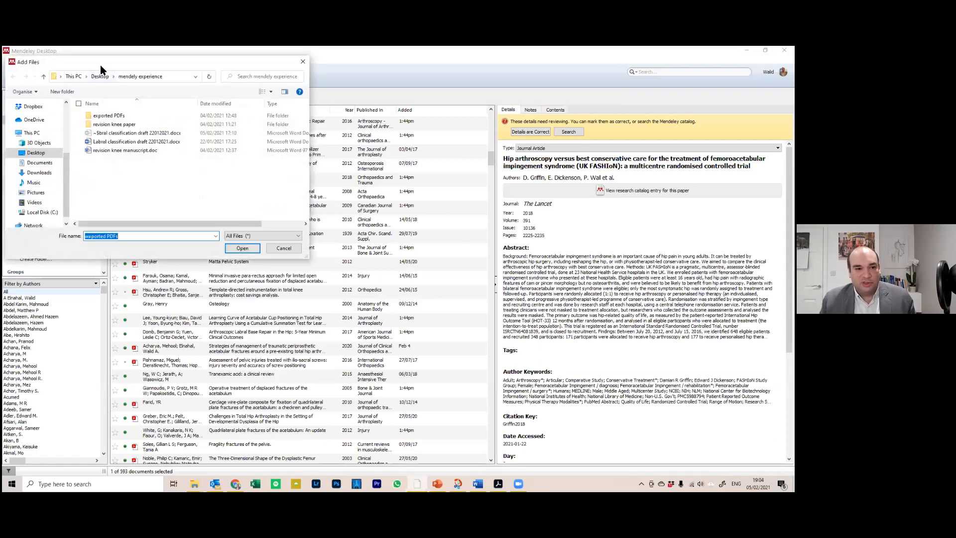
Import el-galaly2020.pdf from the 'revision knee paper' folder in the file picker
drag(108, 66, 311, 171)
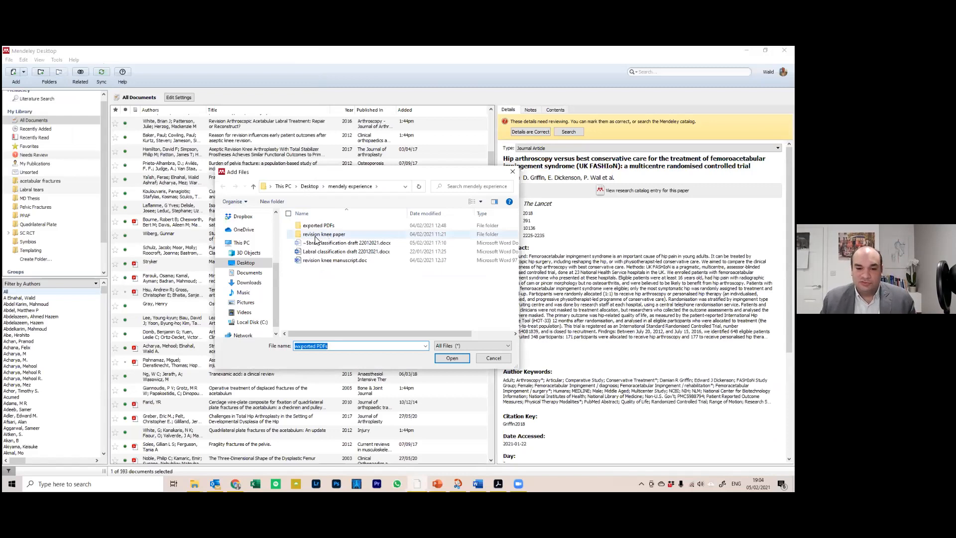
double_click(337, 235)
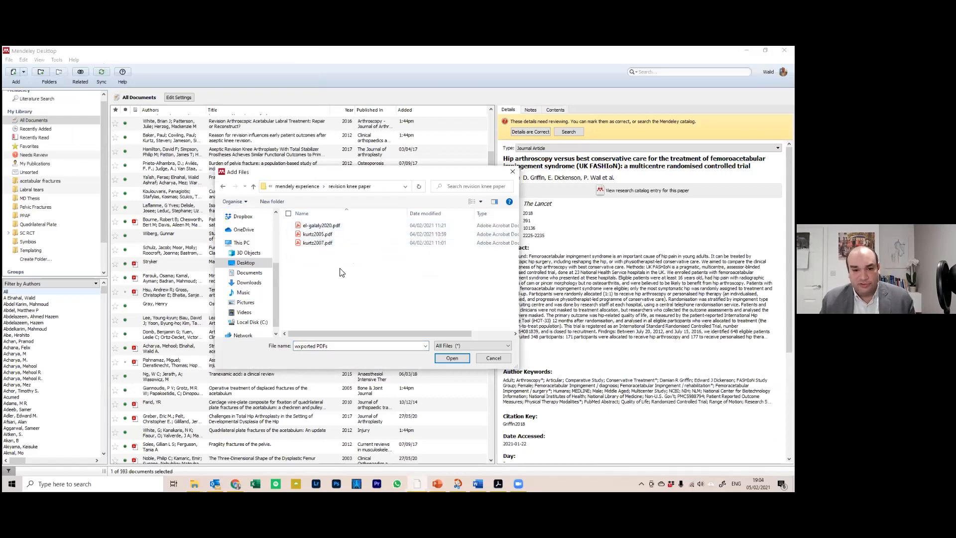
double_click(317, 229)
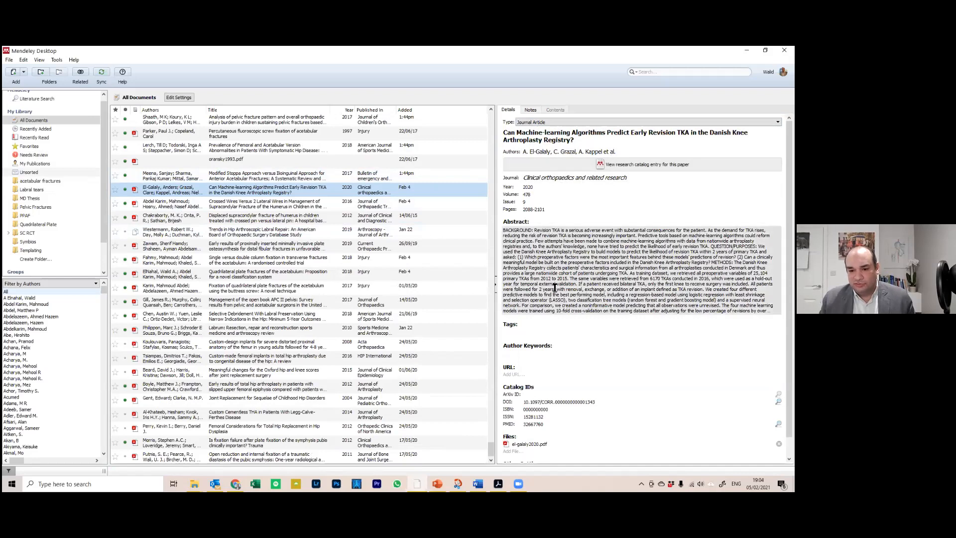
Open the El-Galaly 2020 PDF, delete its empty sticky note, and browse the paper and details
scroll(553, 405, down, 1)
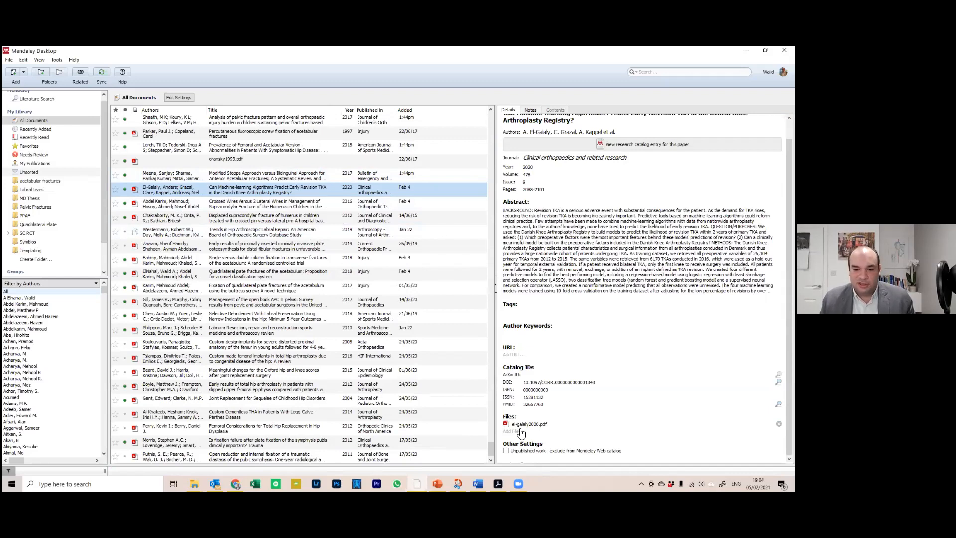
click(135, 189)
click(265, 200)
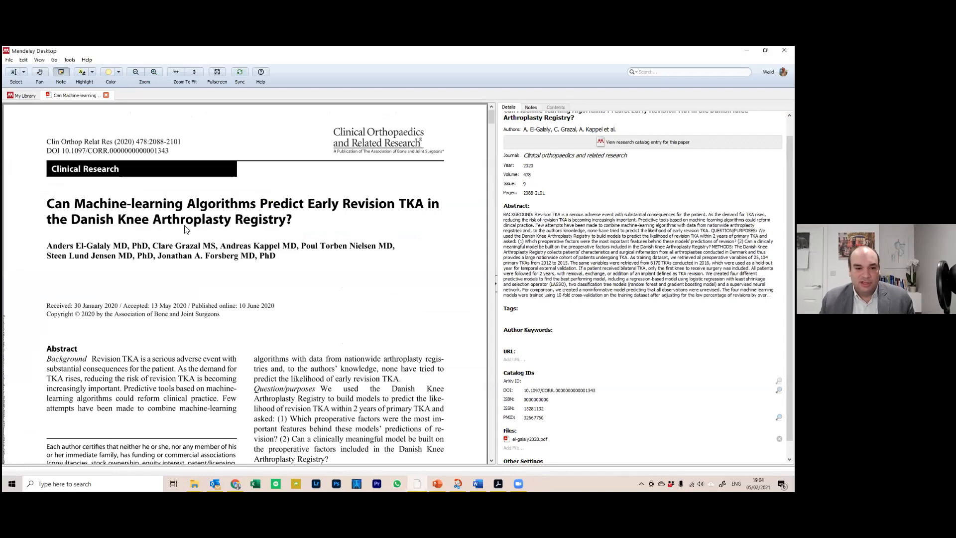
scroll(130, 197, down, 1)
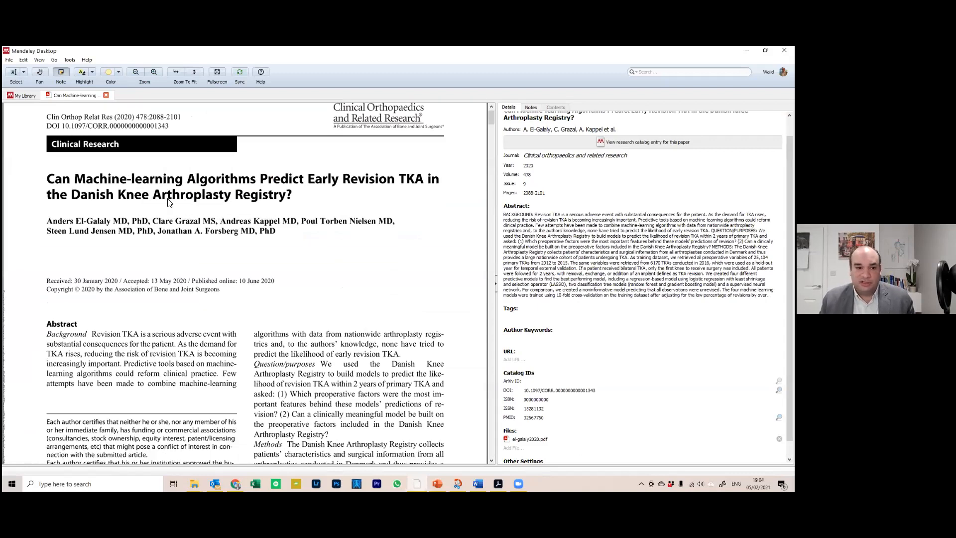
scroll(547, 184, up, 1)
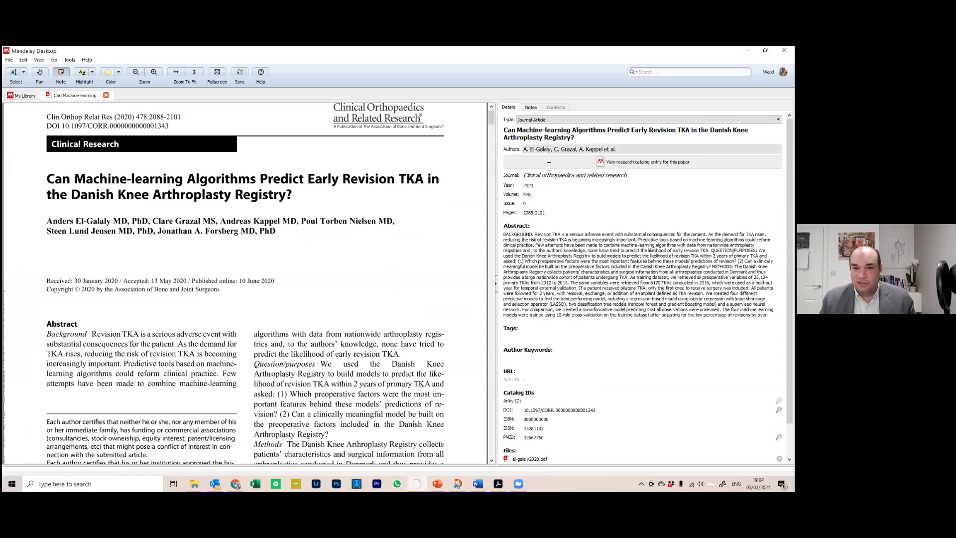
scroll(365, 325, down, 2)
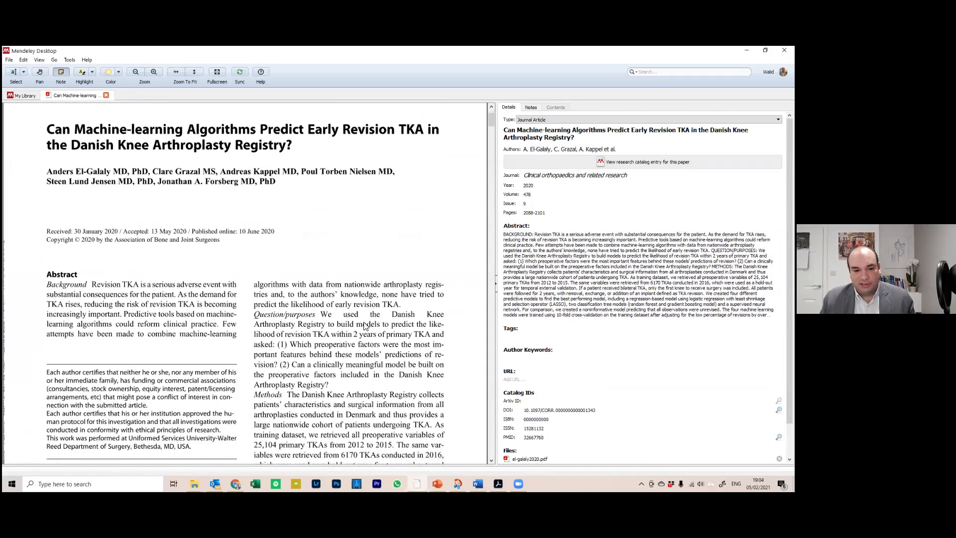
scroll(269, 234, down, 2)
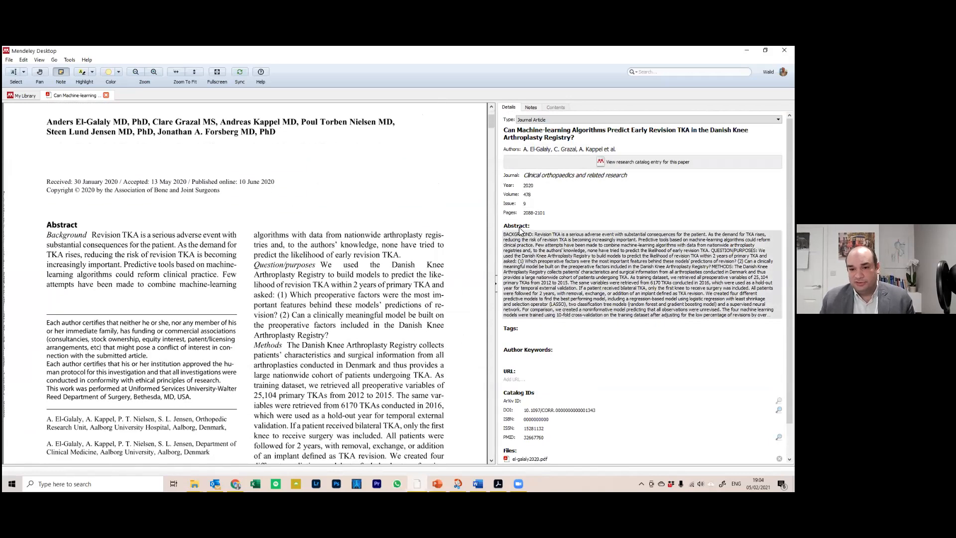
scroll(448, 214, up, 3)
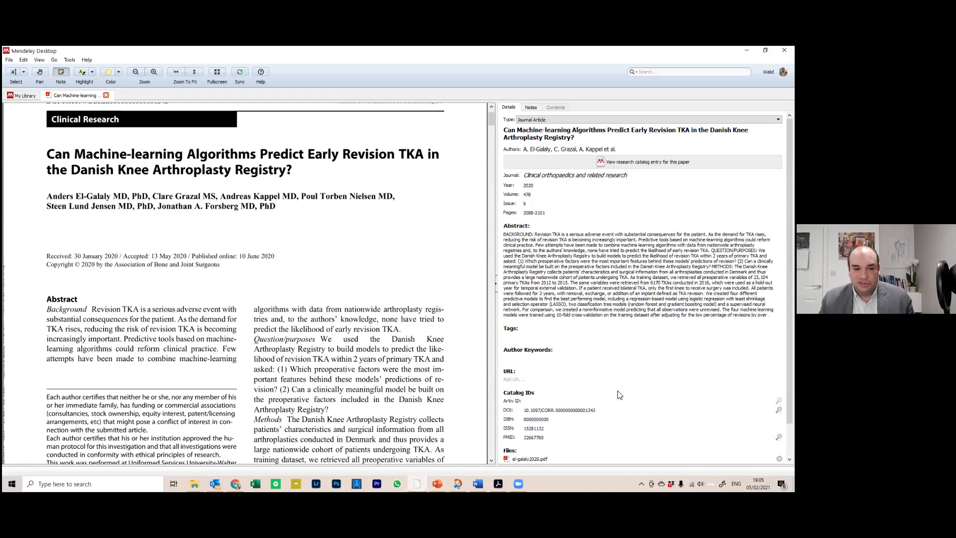
scroll(617, 384, down, 1)
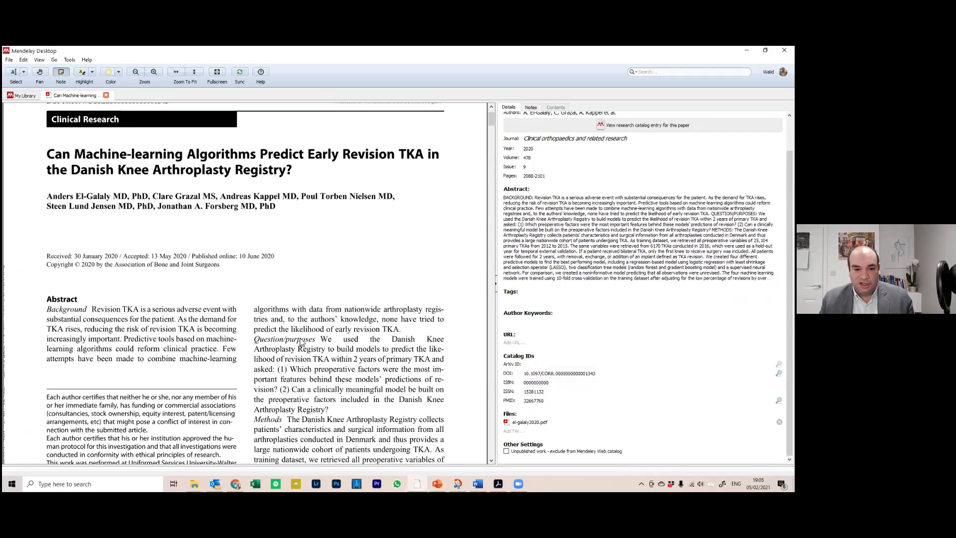
scroll(185, 266, down, 1)
scroll(209, 265, up, 3)
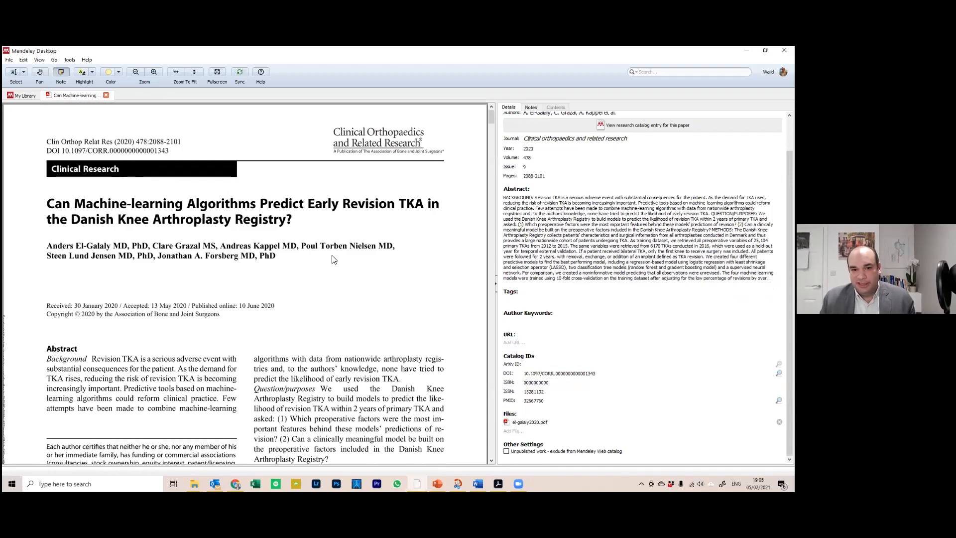
scroll(591, 248, up, 1)
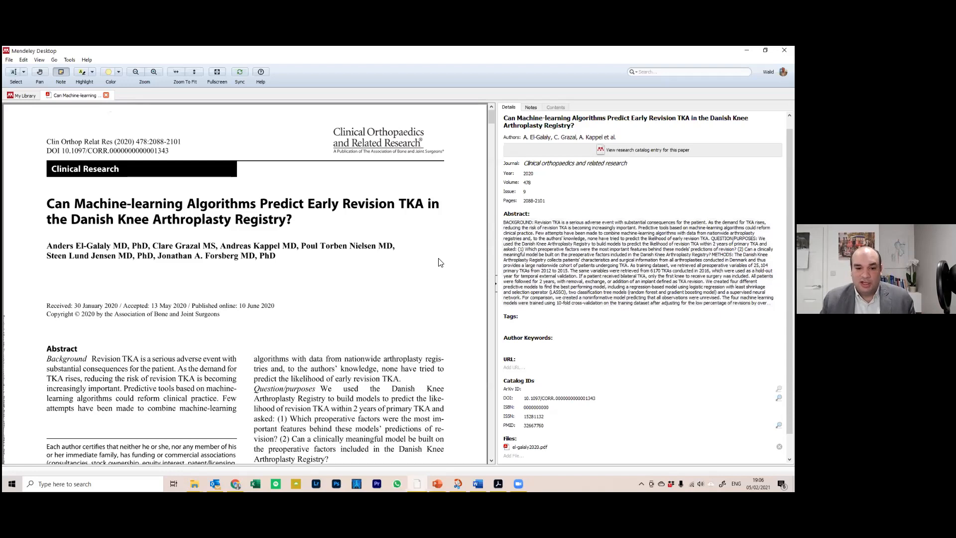
Scroll the All Documents list and bring up the Add documents options
scroll(440, 263, down, 1)
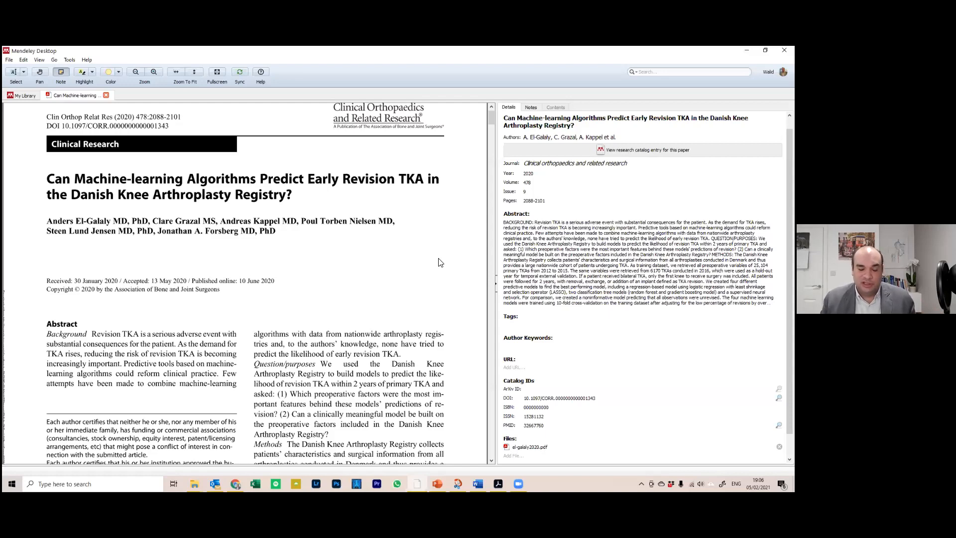
scroll(439, 263, up, 1)
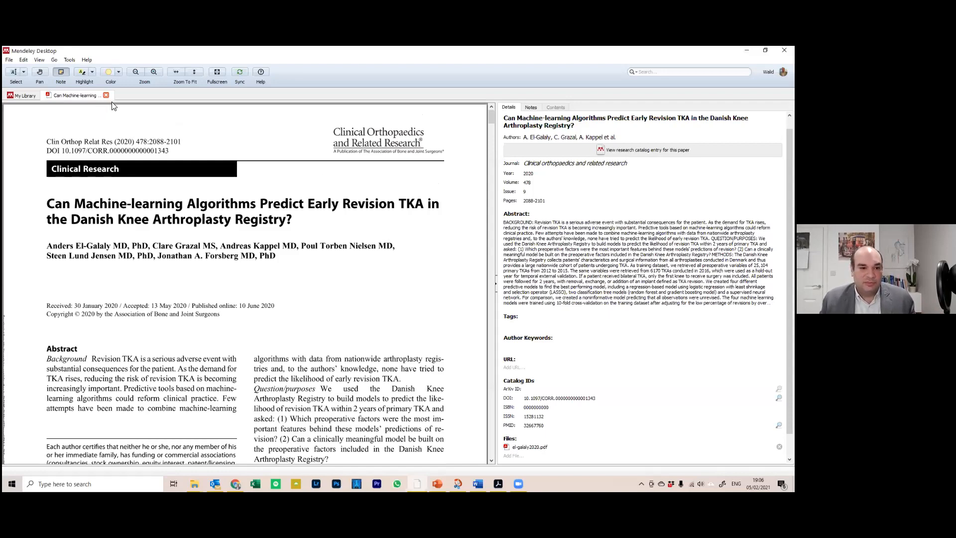
click(26, 72)
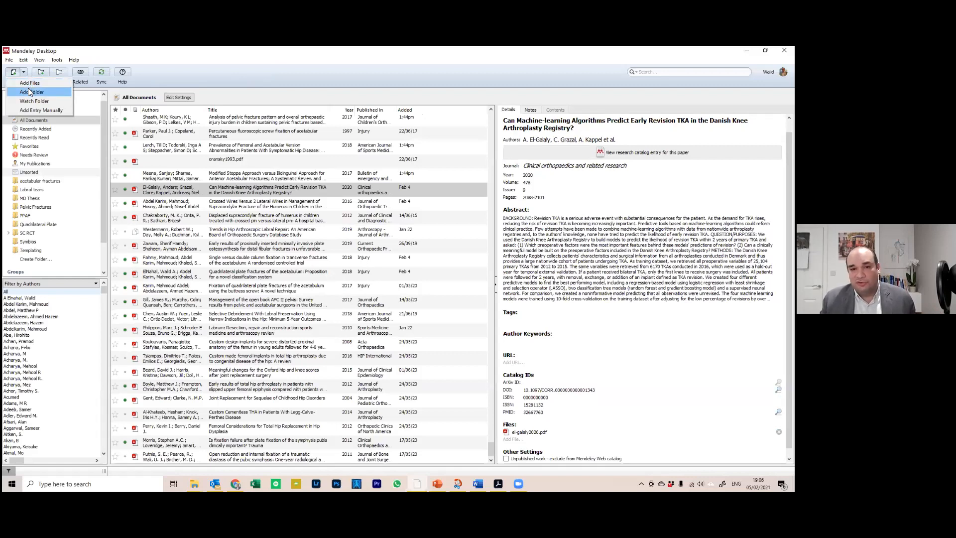
Start an Add Folder import, browse the folder tree, then cancel it
click(29, 92)
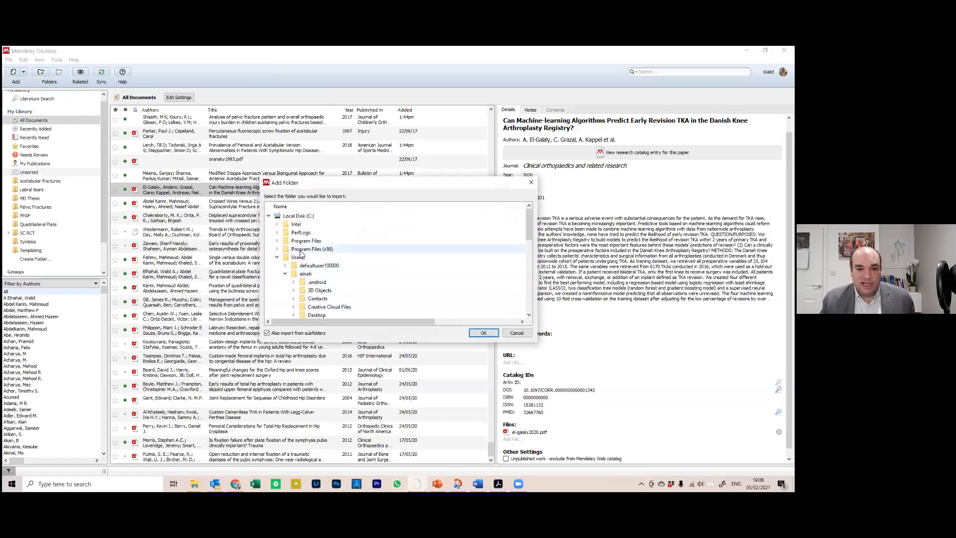
click(285, 273)
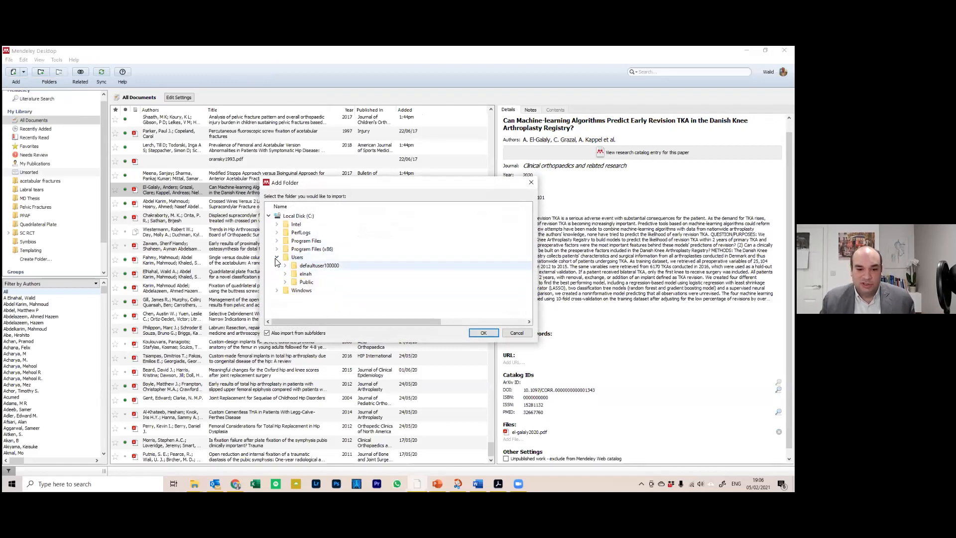
click(277, 257)
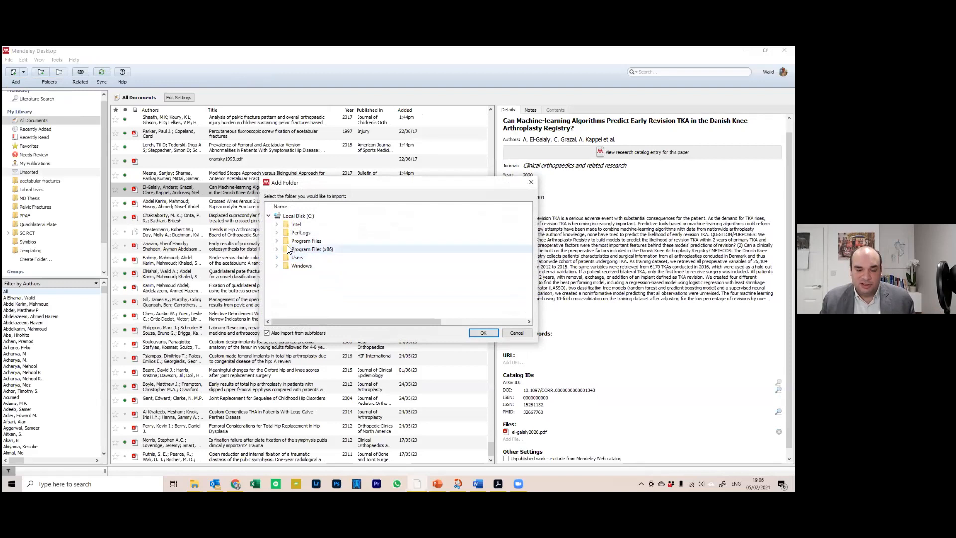
double_click(302, 265)
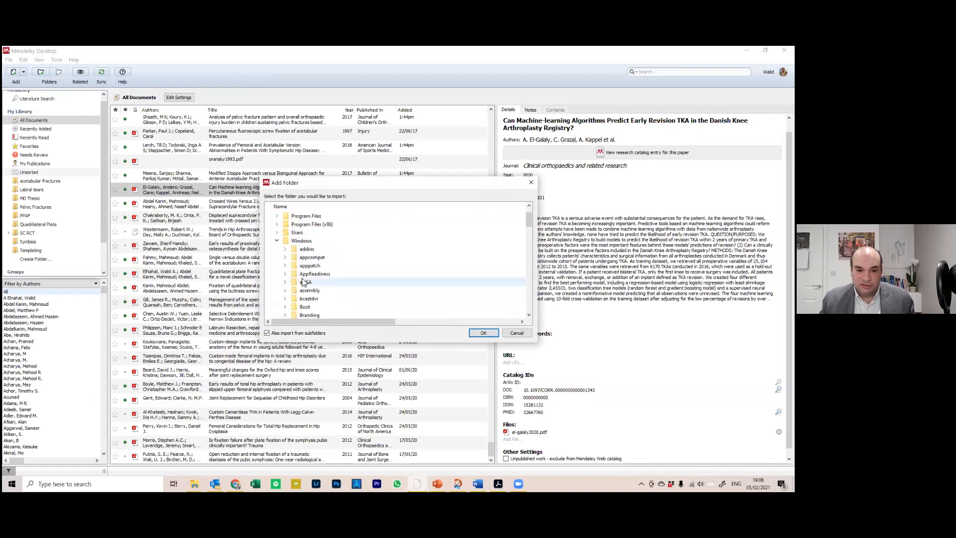
scroll(301, 279, up, 2)
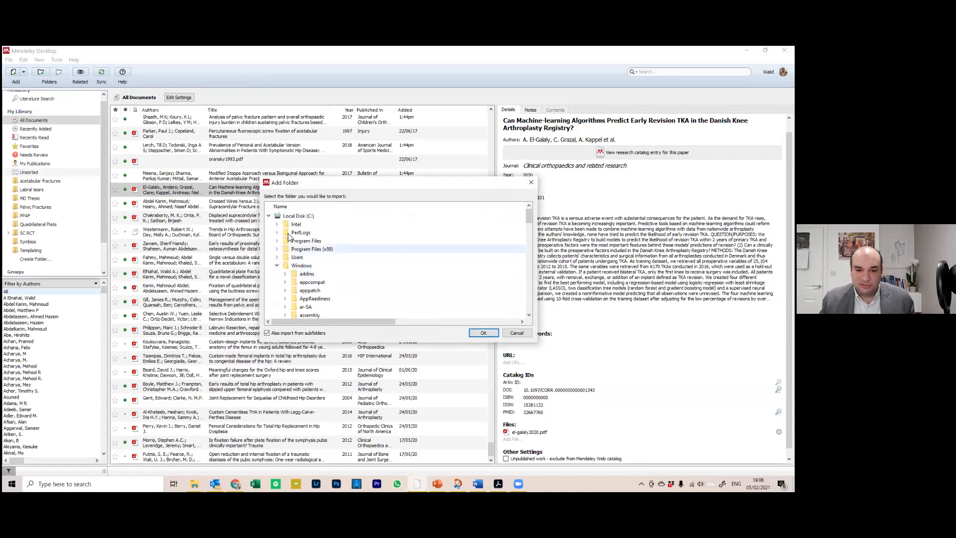
scroll(306, 251, down, 2)
scroll(306, 252, down, 5)
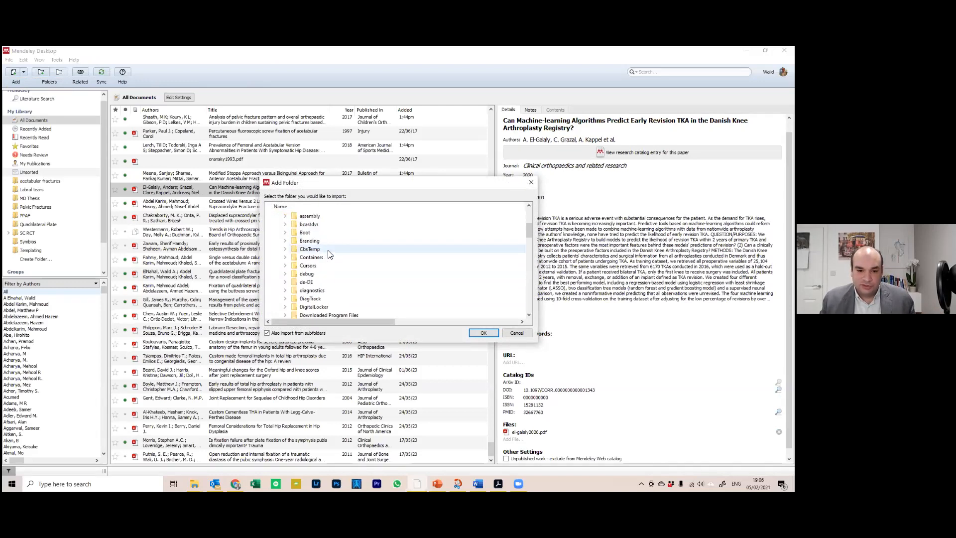
scroll(328, 261, down, 18)
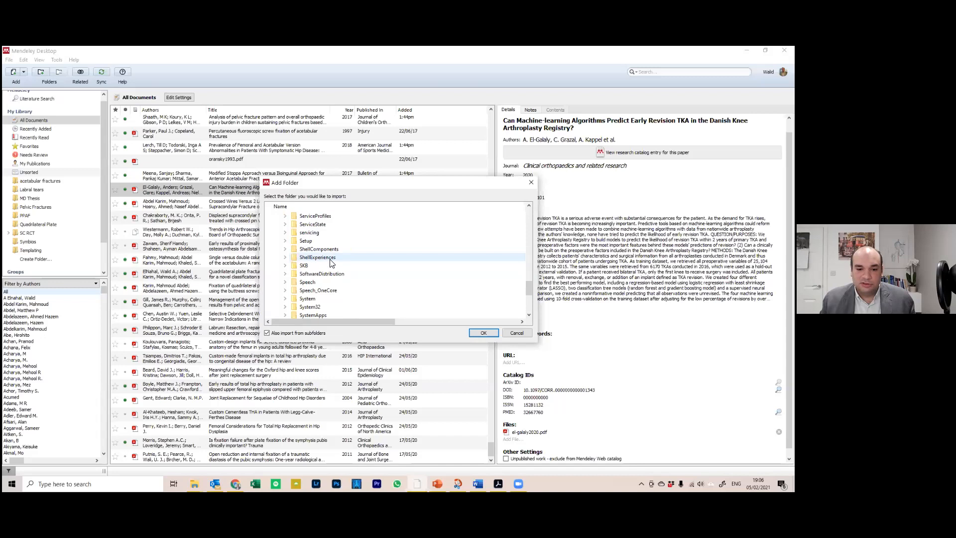
click(516, 332)
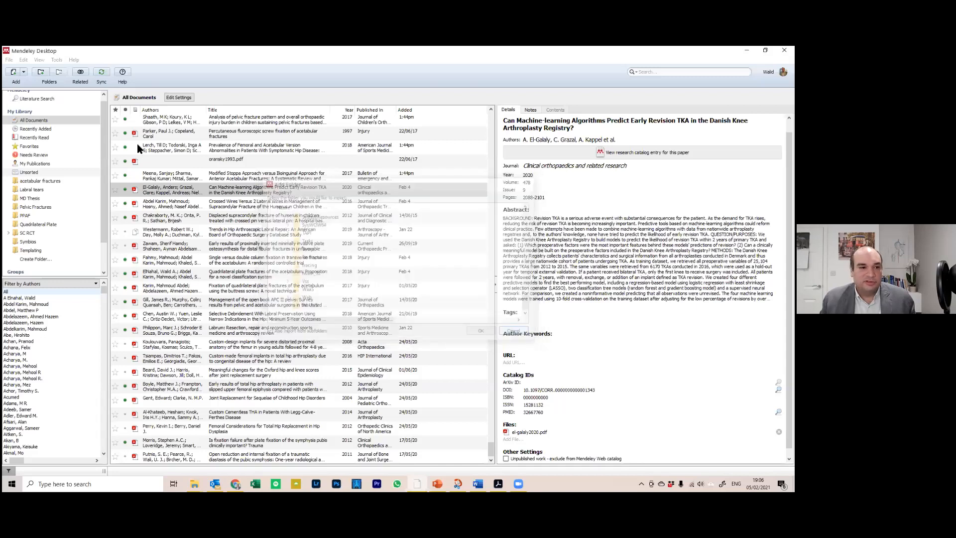
Import the Desktop > mendely experience > revision knee paper folder via Add Folder
click(24, 72)
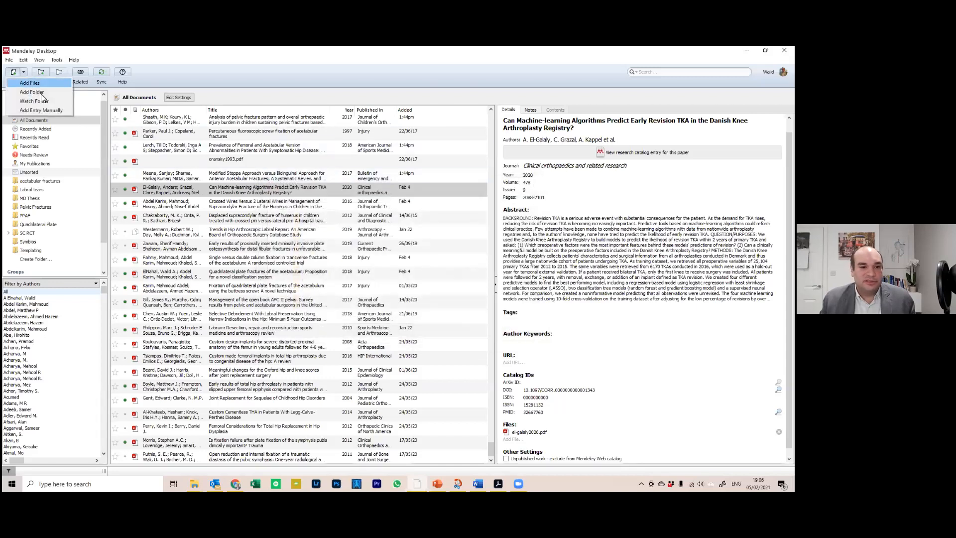
click(33, 92)
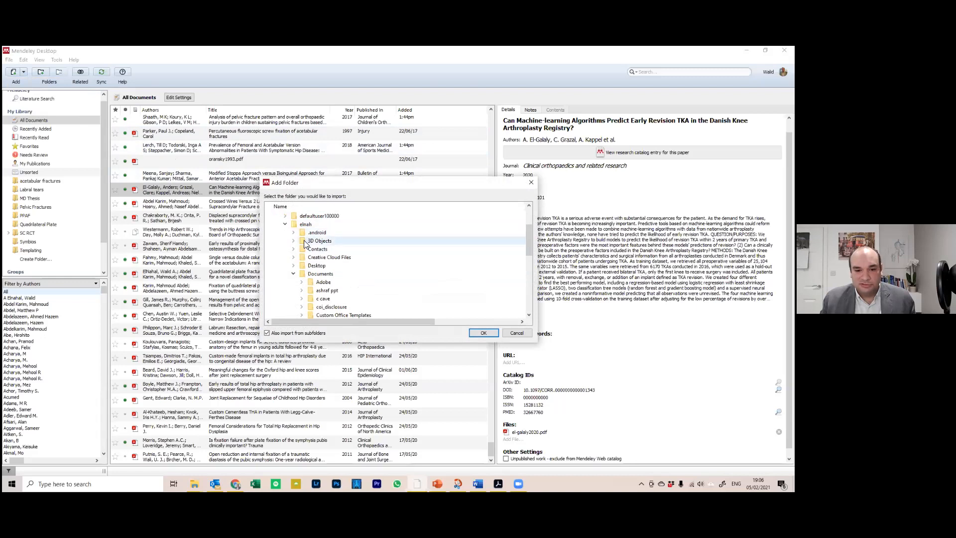
click(298, 266)
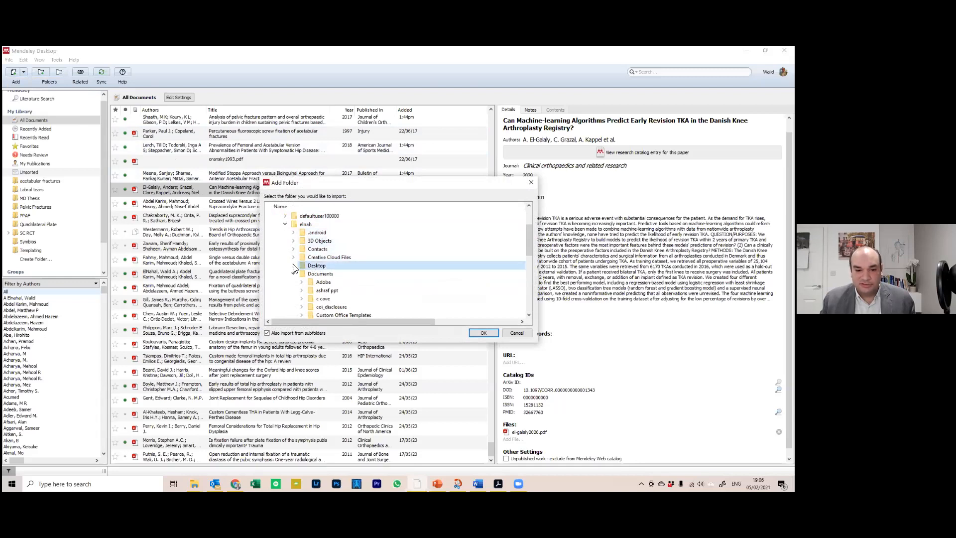
click(293, 266)
click(310, 274)
click(302, 274)
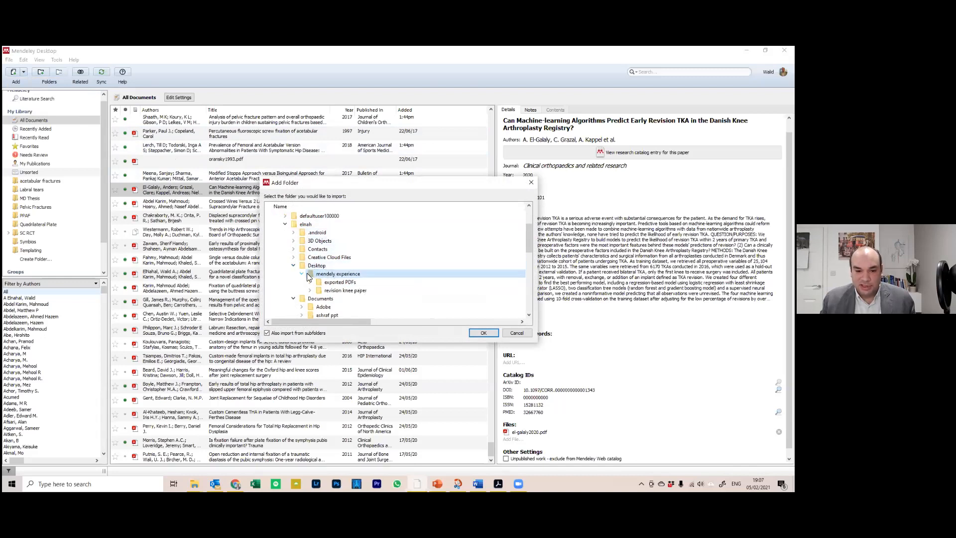
click(349, 290)
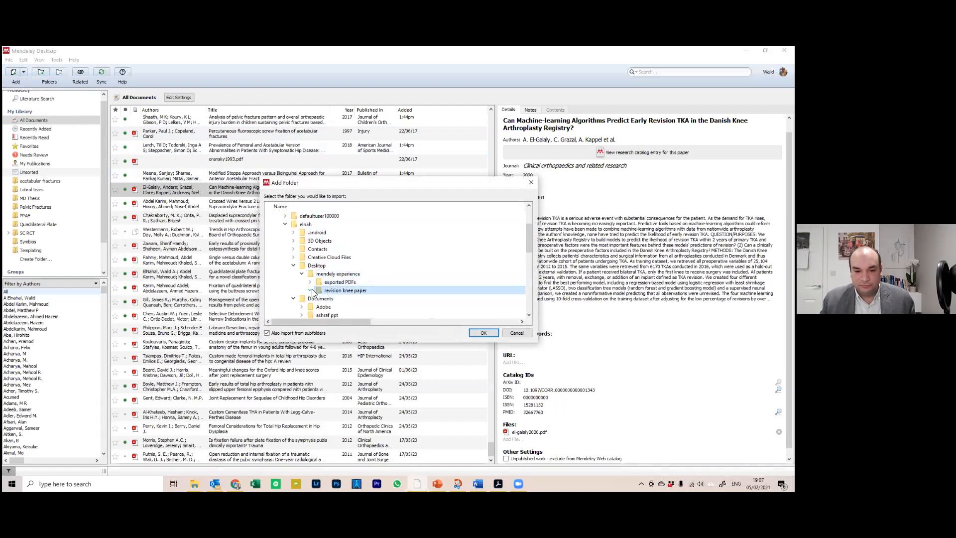
click(481, 331)
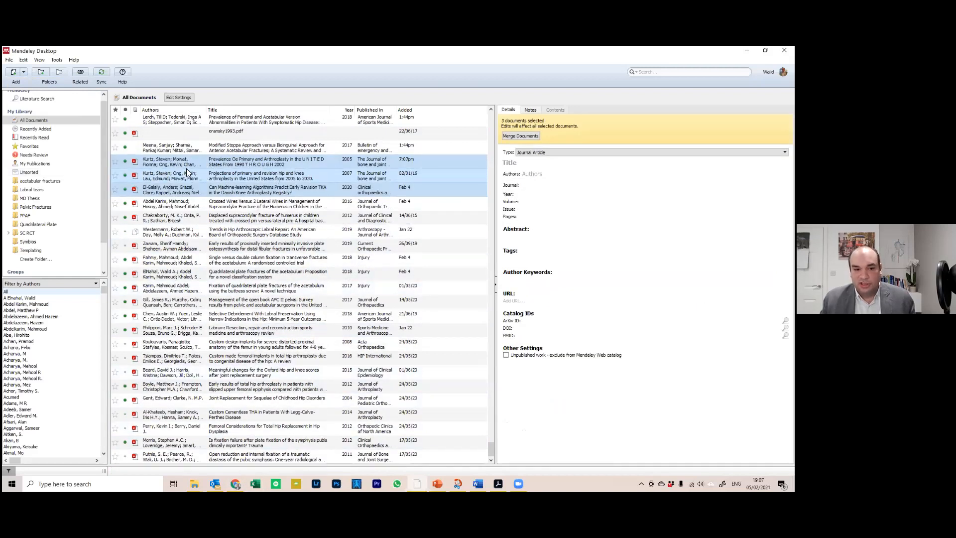
Open the Kurtz 2005 prevalence paper's PDF, check its authors, read it and close it
click(172, 163)
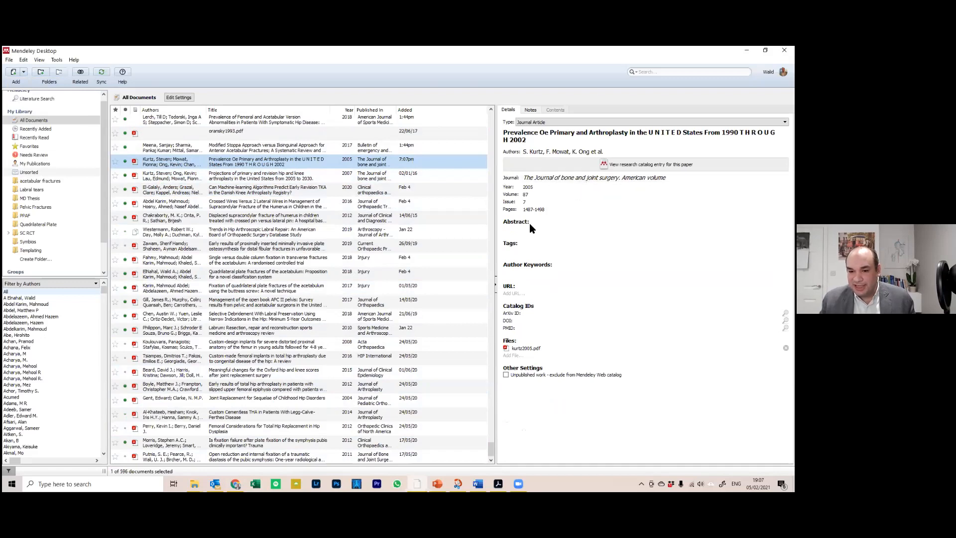
double_click(161, 163)
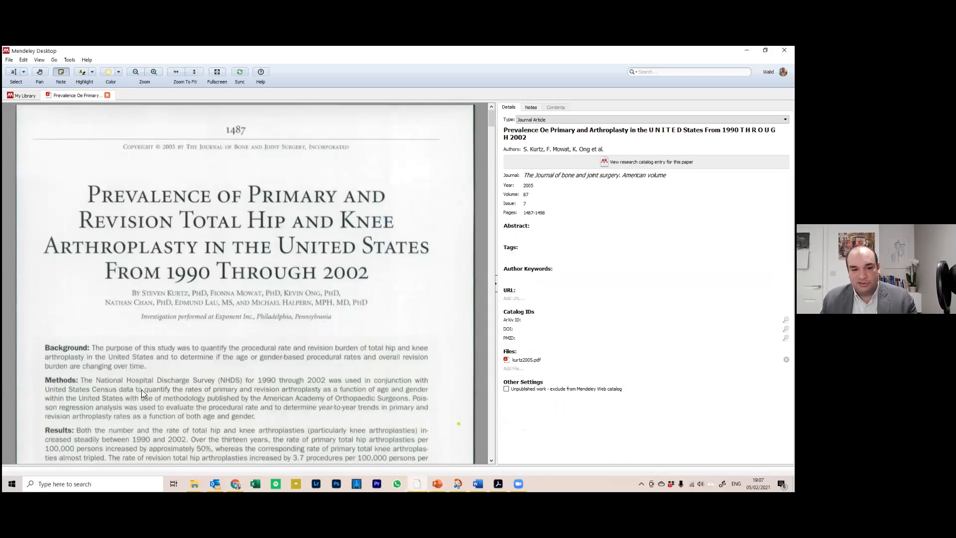
scroll(180, 331, down, 2)
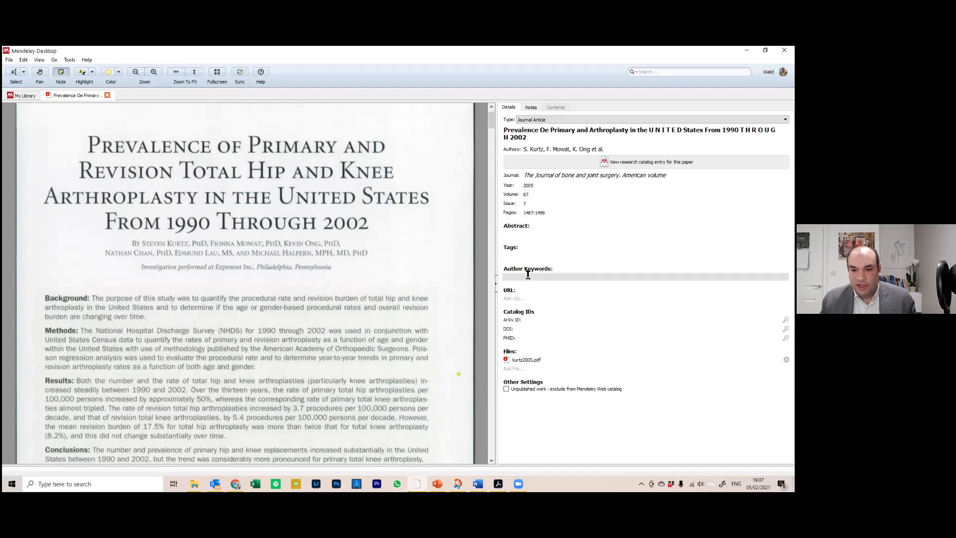
click(551, 150)
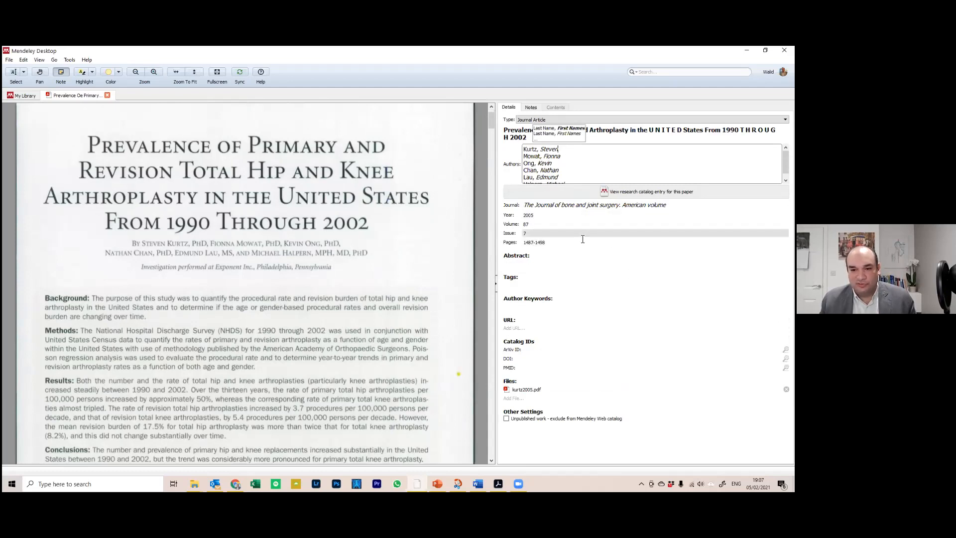
click(233, 367)
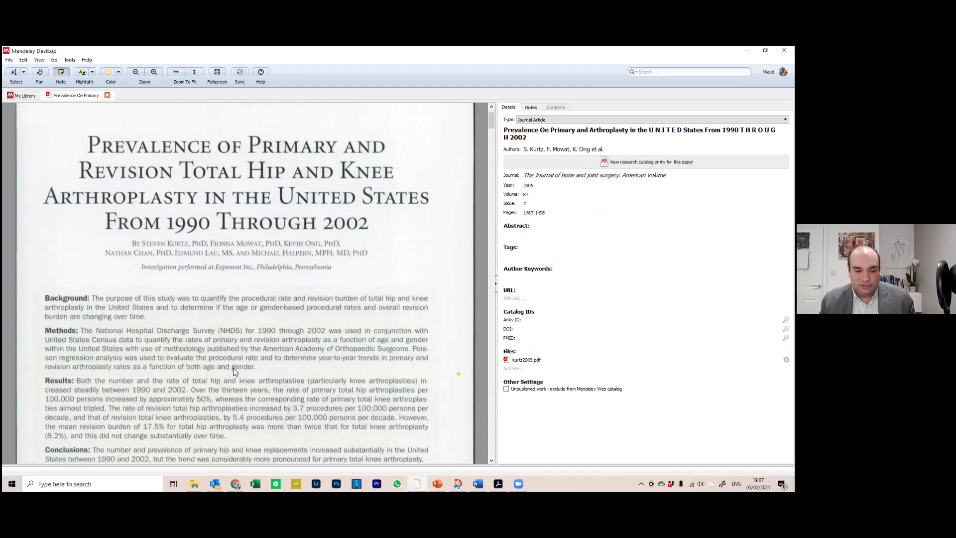
scroll(236, 368, down, 3)
scroll(204, 346, down, 10)
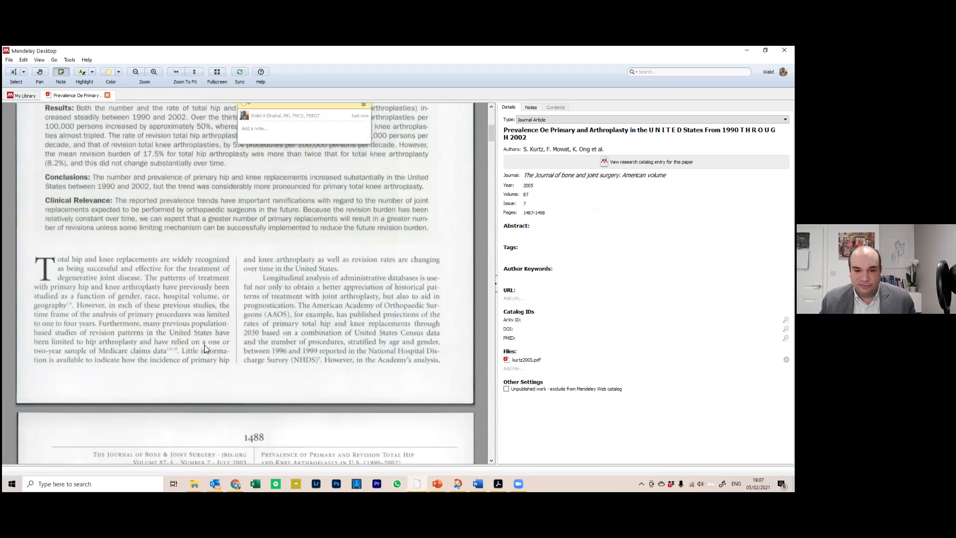
scroll(213, 343, down, 5)
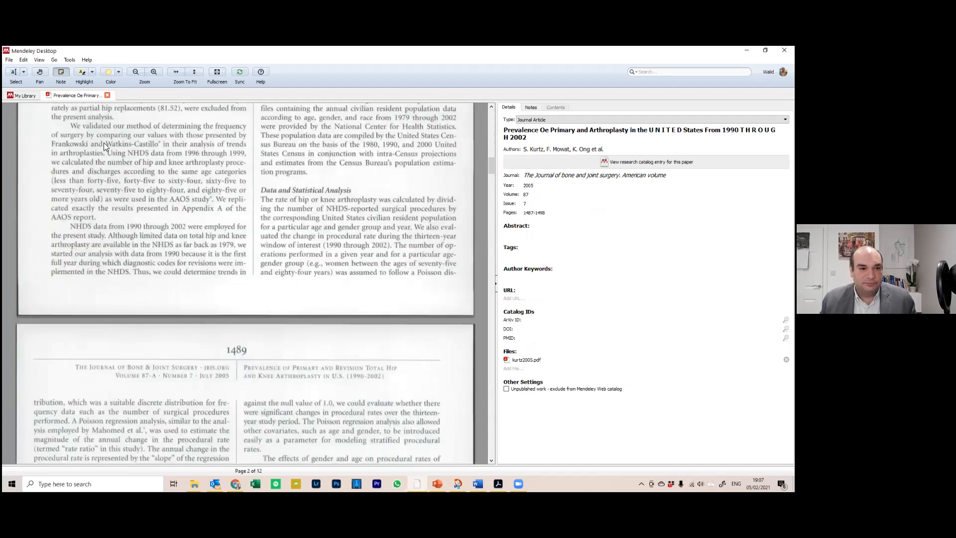
click(108, 95)
Open and read the Kurtz 2007 projections PDF, close it, and bring up the Add menu
click(163, 176)
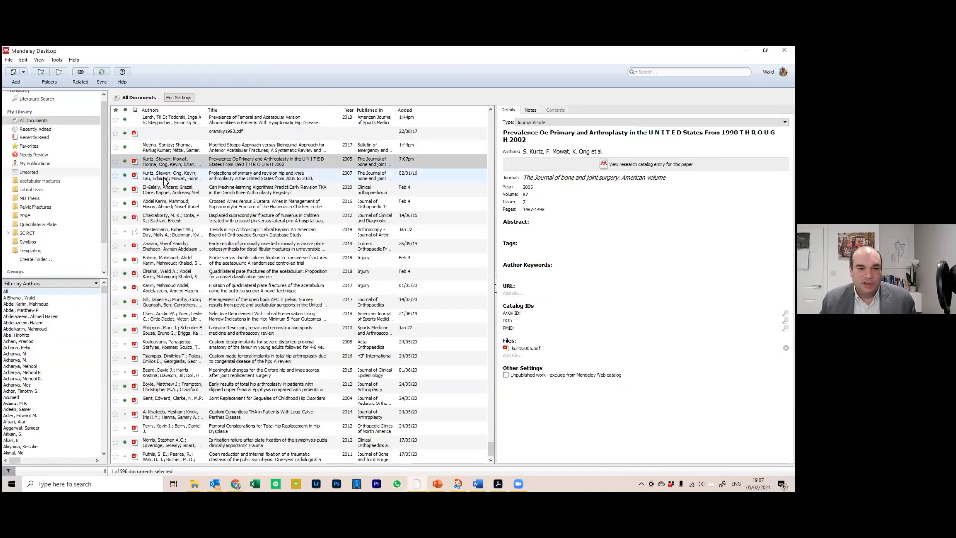
double_click(164, 176)
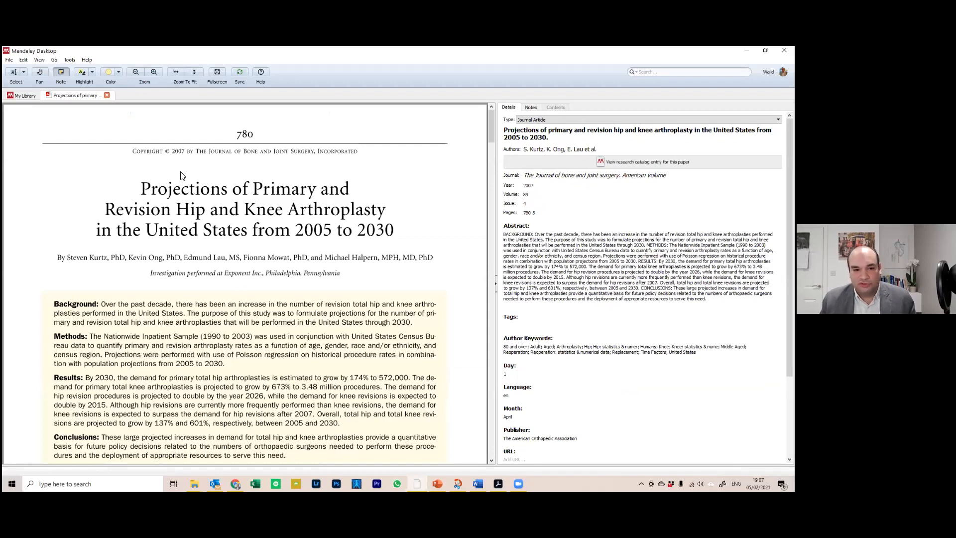
scroll(381, 314, down, 1)
scroll(357, 302, down, 1)
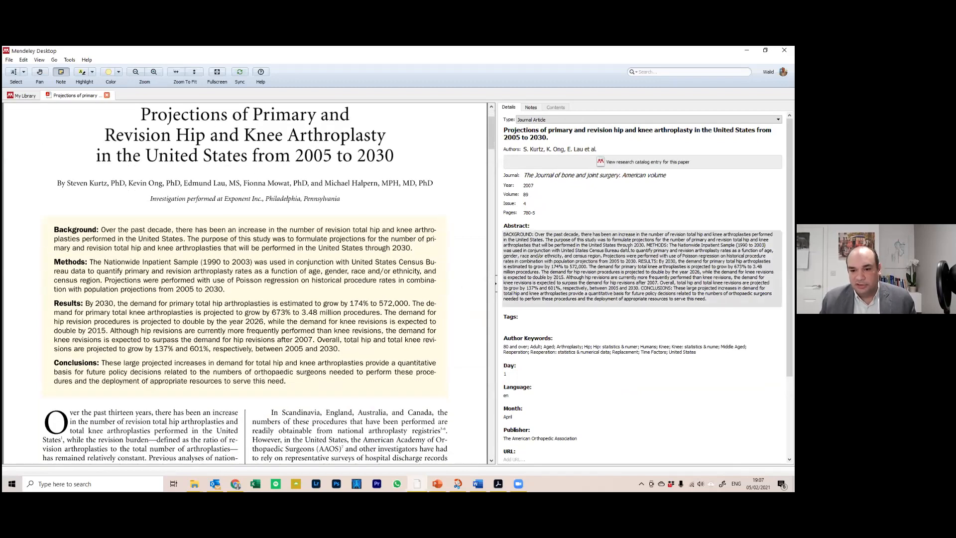
scroll(566, 367, down, 2)
scroll(195, 310, down, 3)
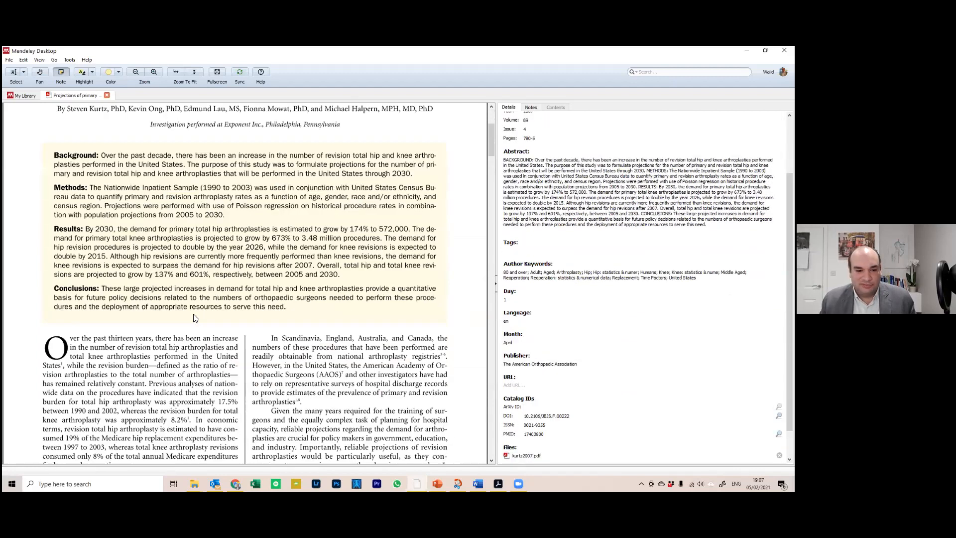
scroll(195, 310, down, 3)
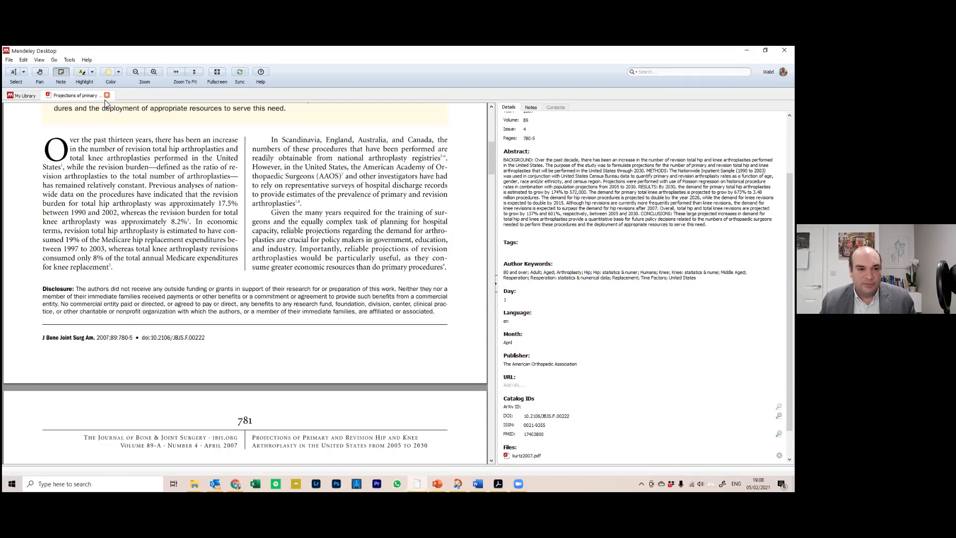
click(107, 95)
click(22, 73)
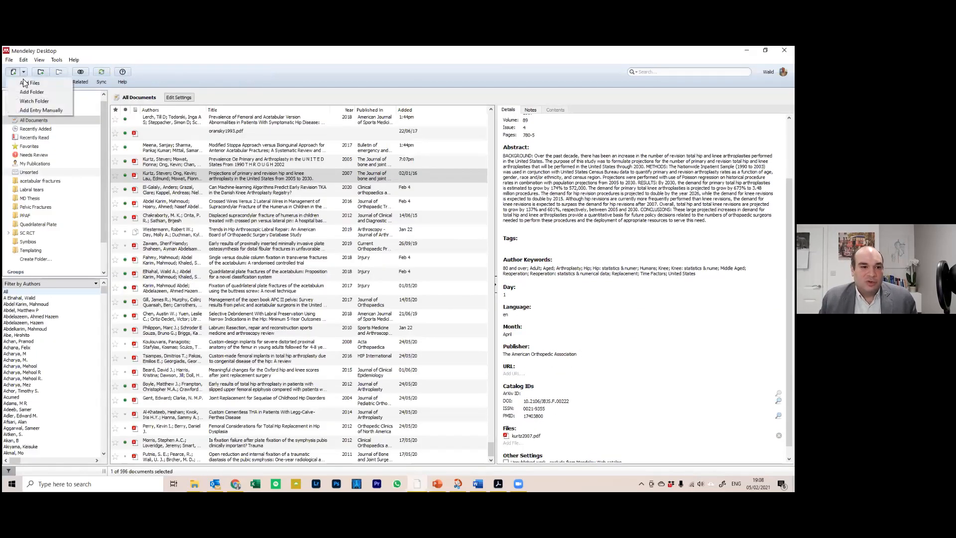
Watch the Studies > Published papers folder, including its Citations subfolder, and save the Options
click(46, 102)
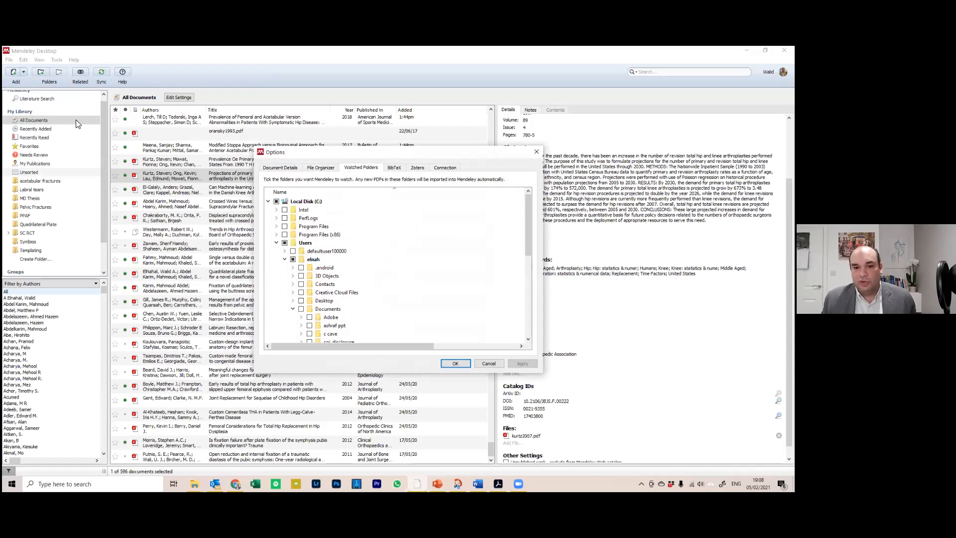
scroll(315, 268, down, 4)
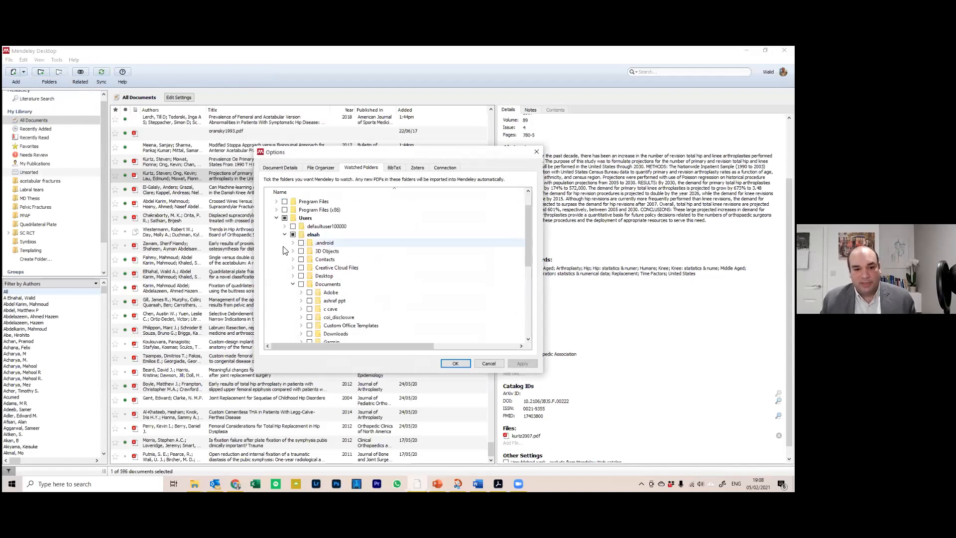
scroll(313, 269, down, 8)
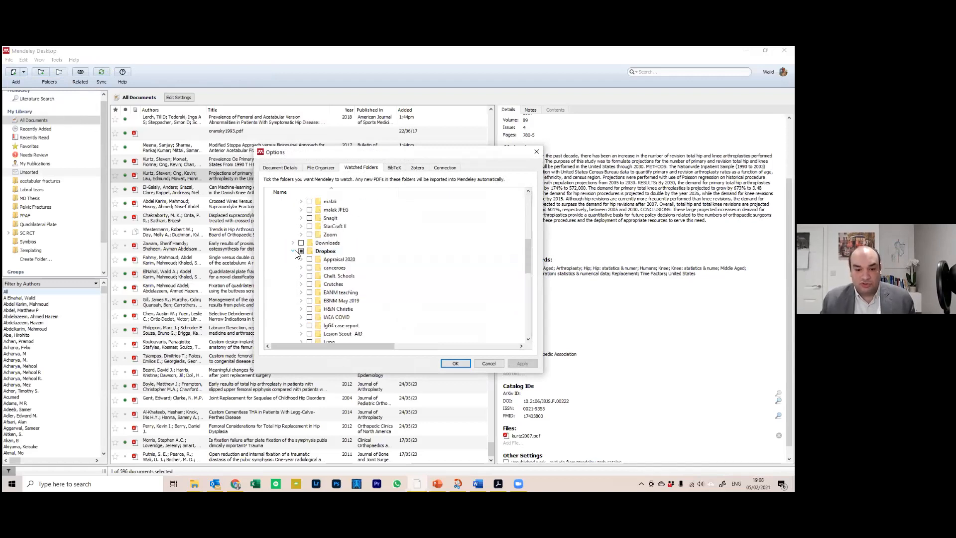
scroll(309, 269, down, 1)
click(301, 250)
click(309, 276)
scroll(317, 271, down, 6)
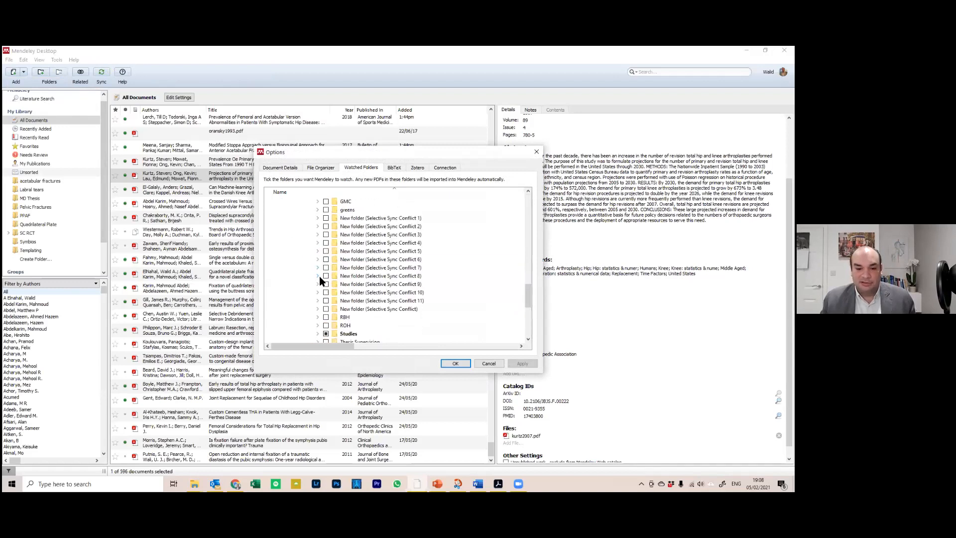
click(318, 234)
scroll(333, 258, down, 5)
scroll(333, 258, up, 3)
scroll(332, 259, up, 3)
click(334, 226)
click(326, 226)
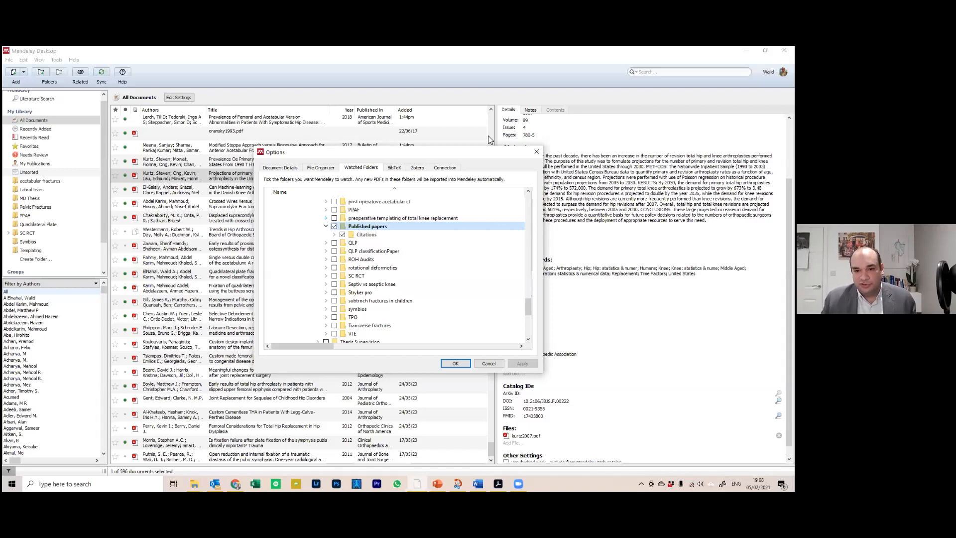
click(532, 154)
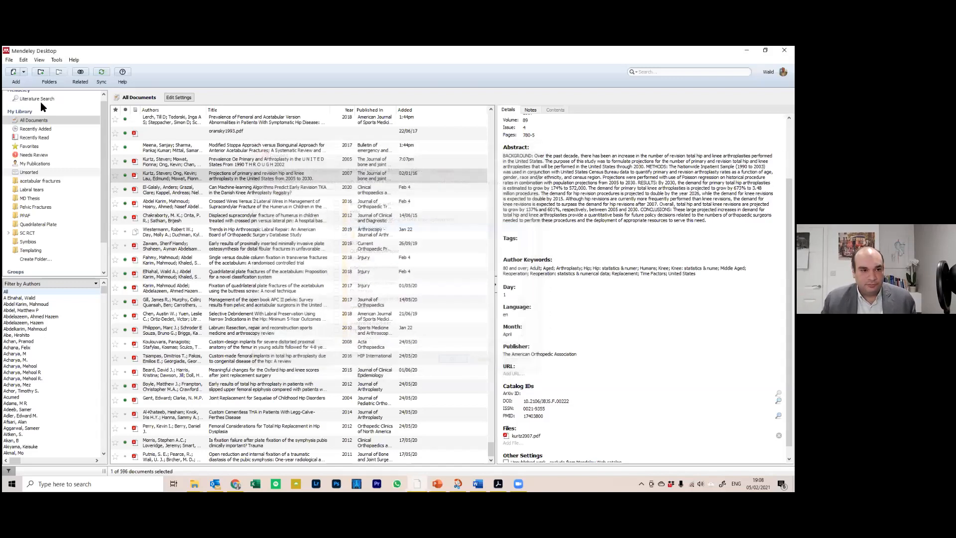
Create a manually entered reference of type Book Section, then bring up the pelvis fractures PDF
click(23, 72)
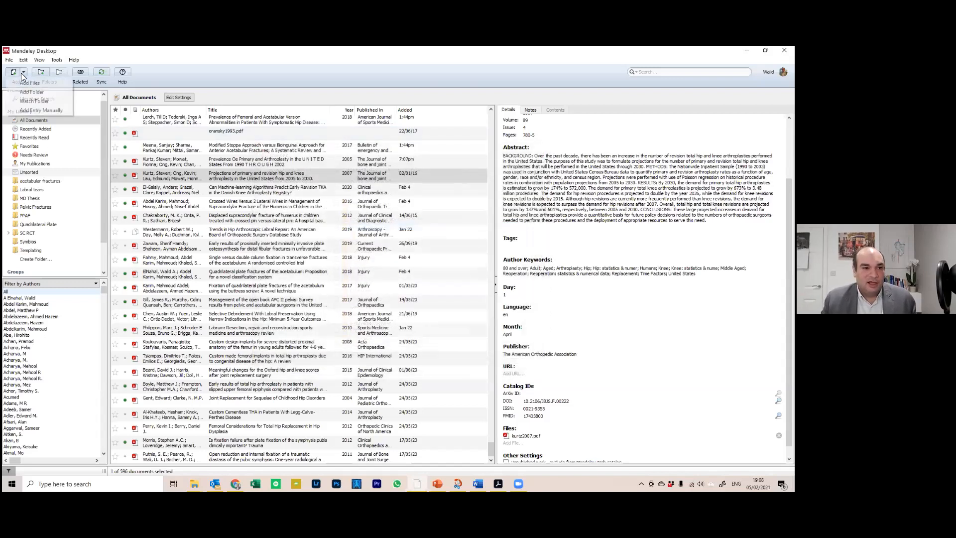
click(50, 110)
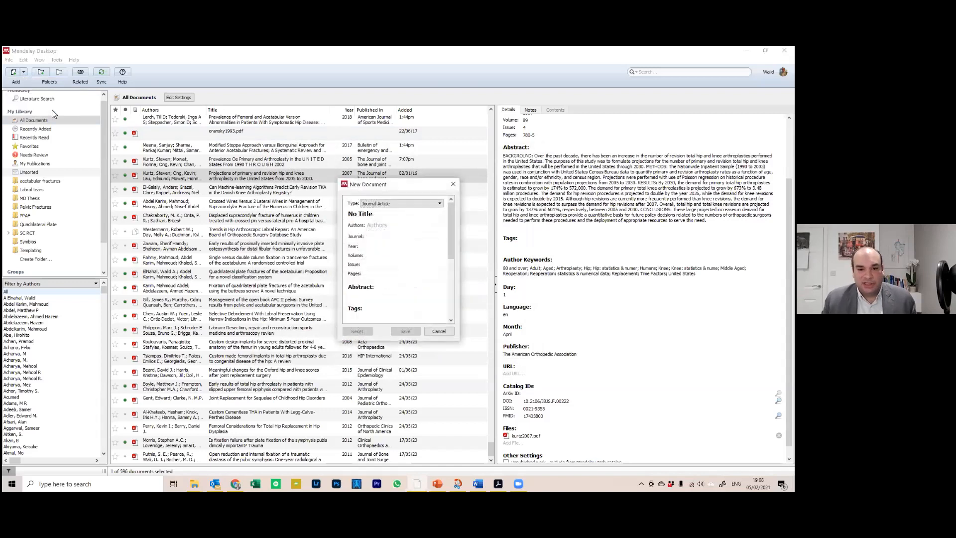
click(412, 205)
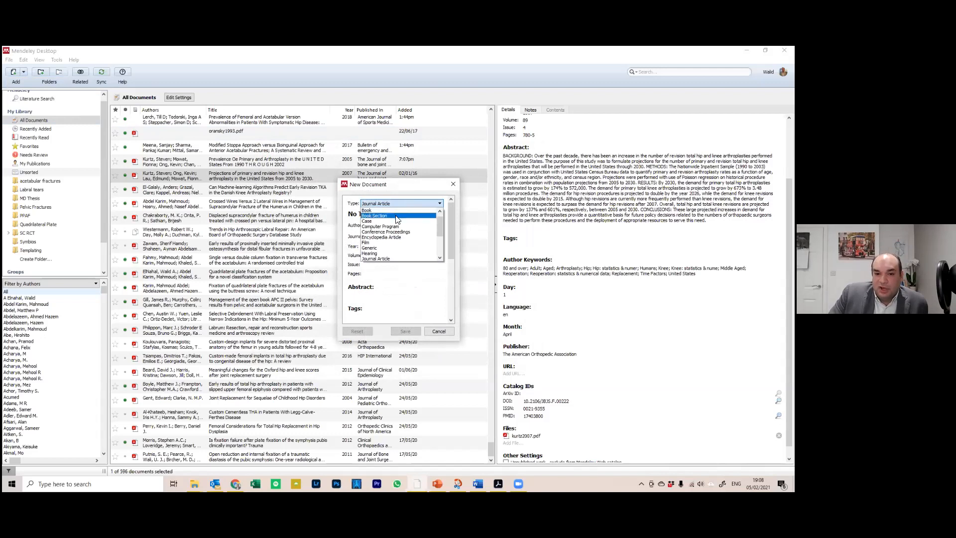
scroll(403, 238, down, 1)
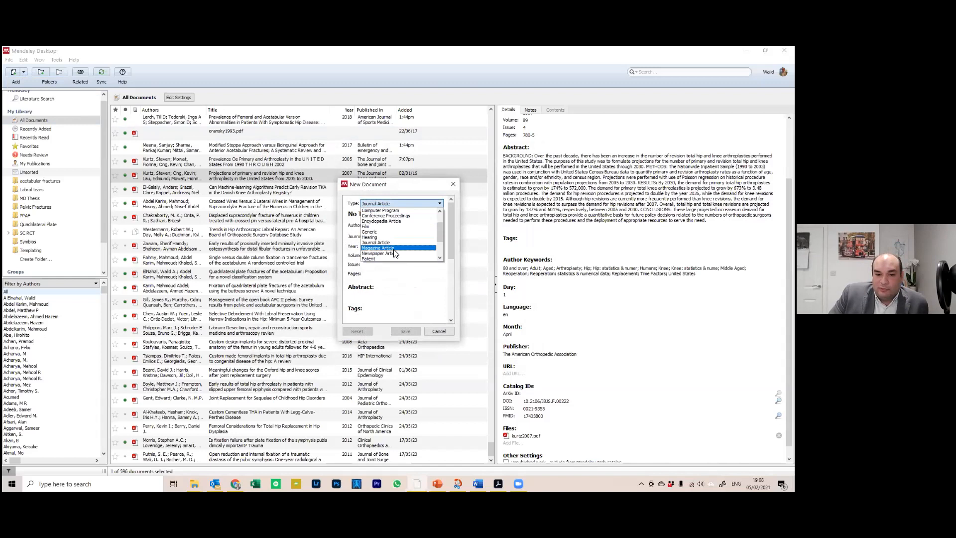
scroll(395, 253, down, 2)
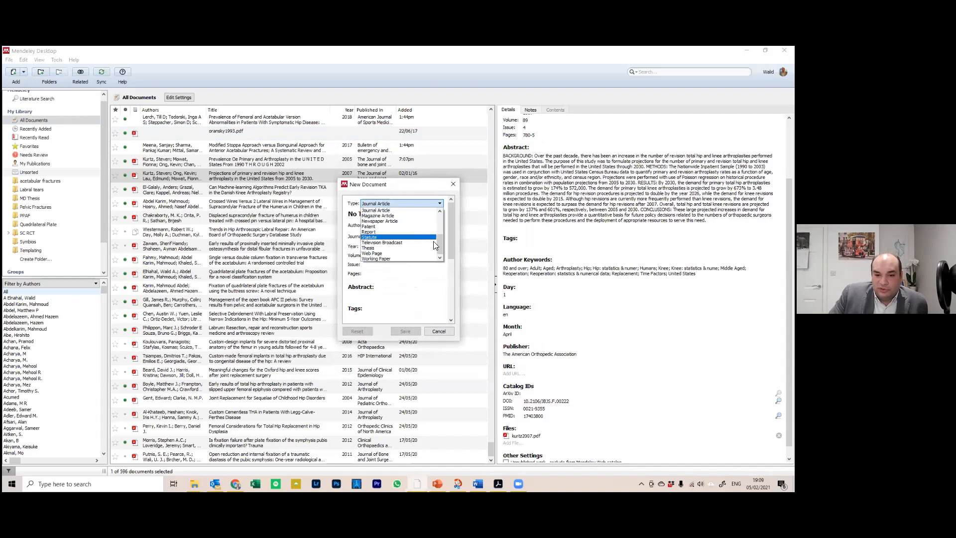
drag(438, 234, 439, 214)
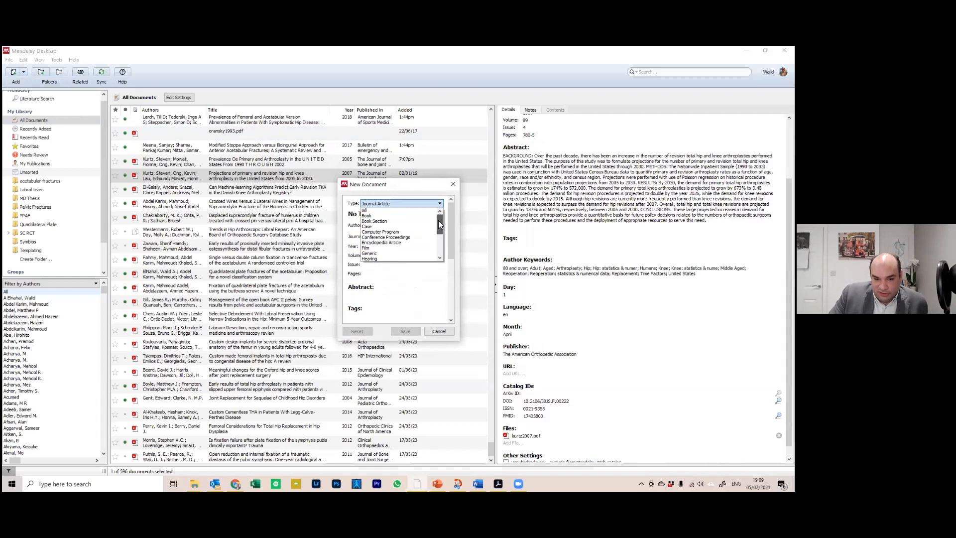
drag(439, 224, 438, 228)
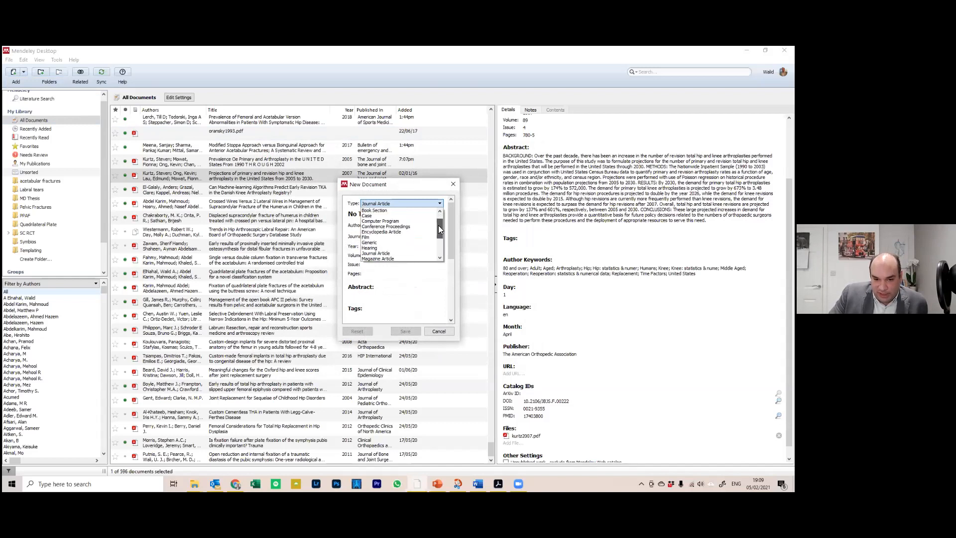
click(395, 210)
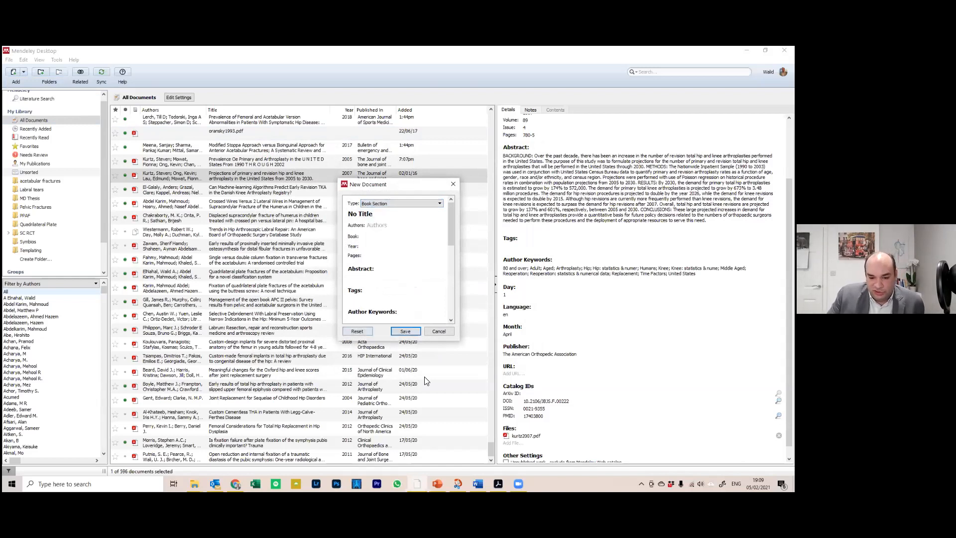
click(498, 483)
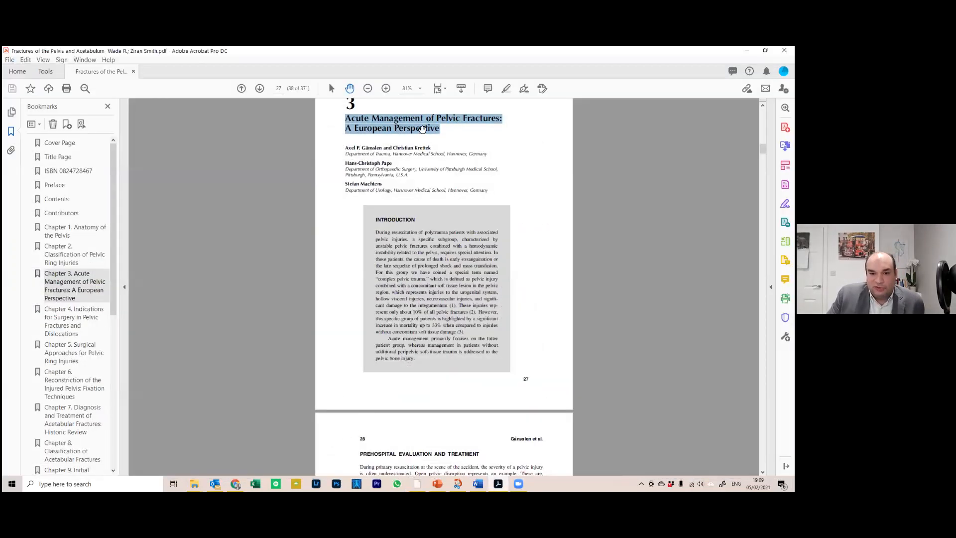
Copy the Chapter 3 title from Acrobat and paste it as the new entry's title
click(436, 129)
drag(436, 129, 345, 118)
right_click(372, 120)
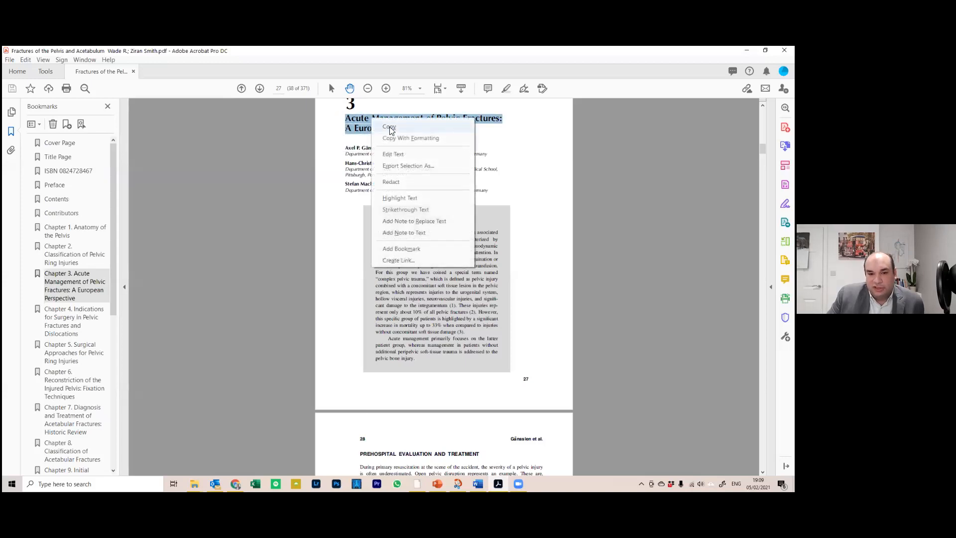
click(389, 127)
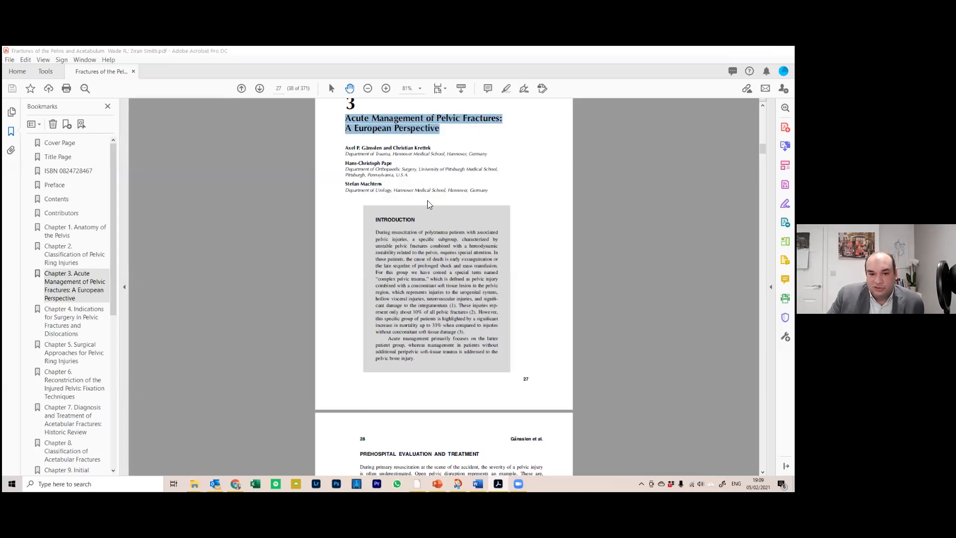
key(alt+Tab)
drag(378, 213, 317, 223)
key(ctrl+v)
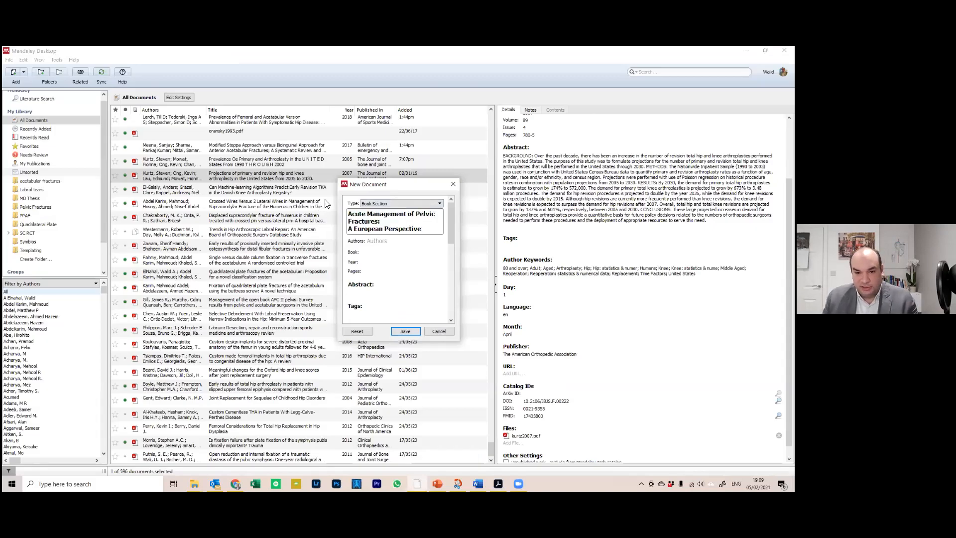
Begin the authors and year fields while checking the chapter's details in the PDF
click(378, 241)
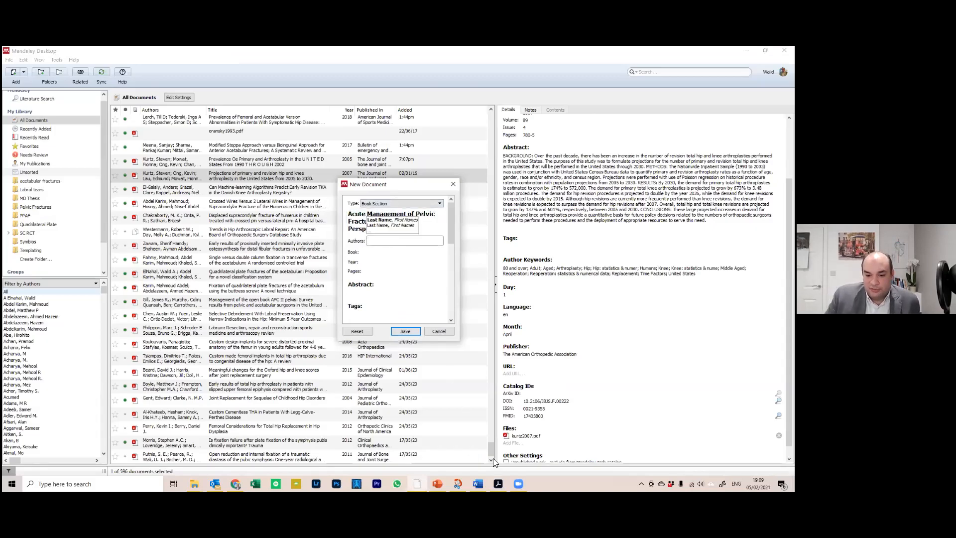
key(alt+Tab)
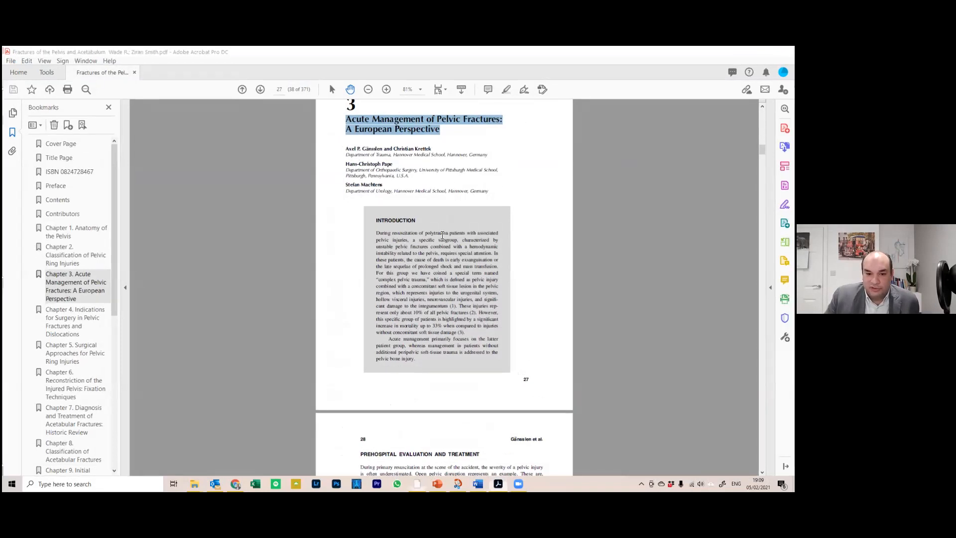
key(alt+Tab)
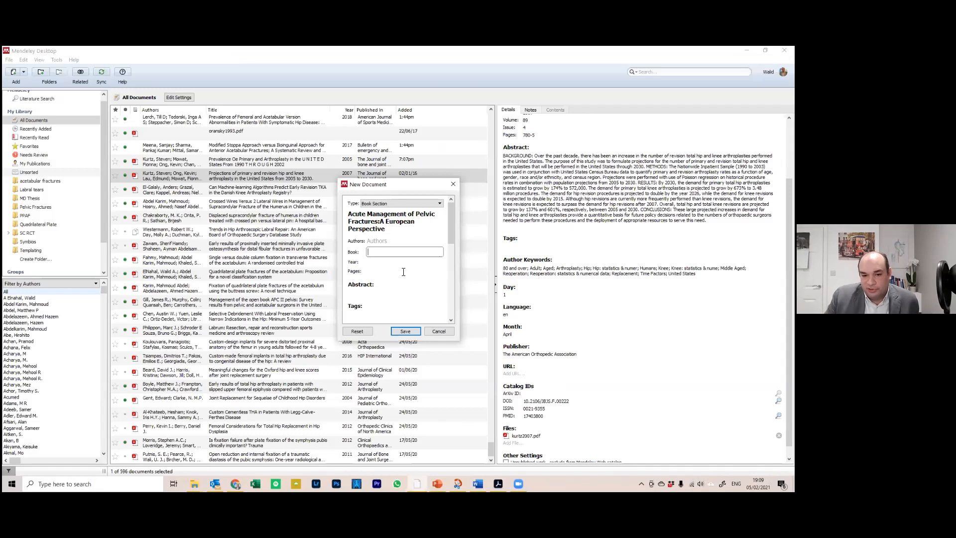
click(390, 263)
click(498, 483)
scroll(417, 247, up, 1)
scroll(520, 421, down, 20)
scroll(519, 413, down, 15)
scroll(518, 406, down, 12)
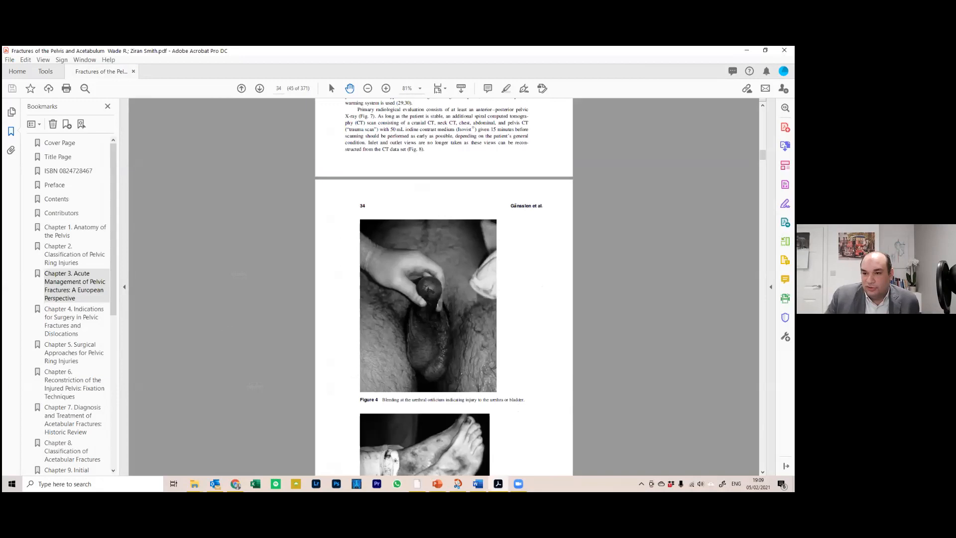
scroll(595, 114, down, 10)
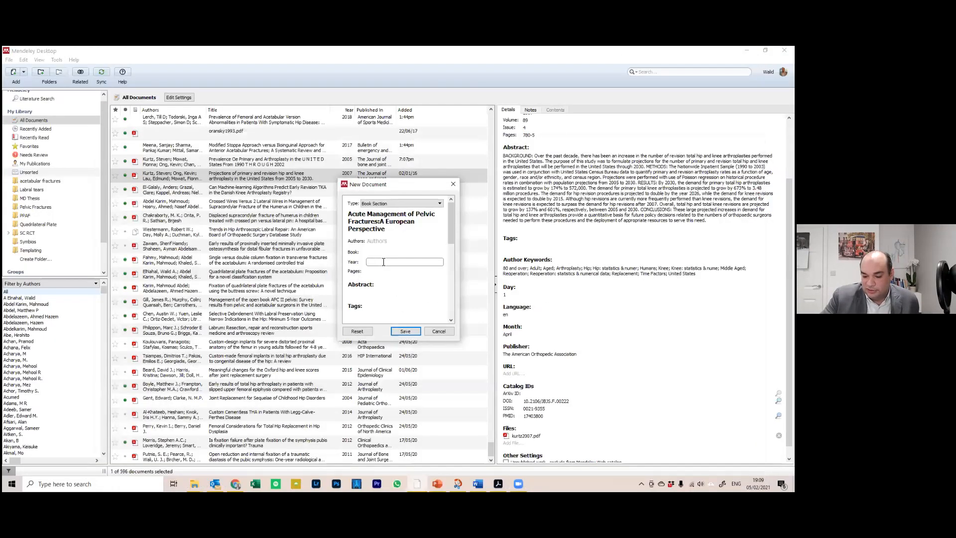
Move the 27-30 page range out of Year into the Pages field
drag(383, 263, 360, 264)
key(ctrl+x)
click(397, 273)
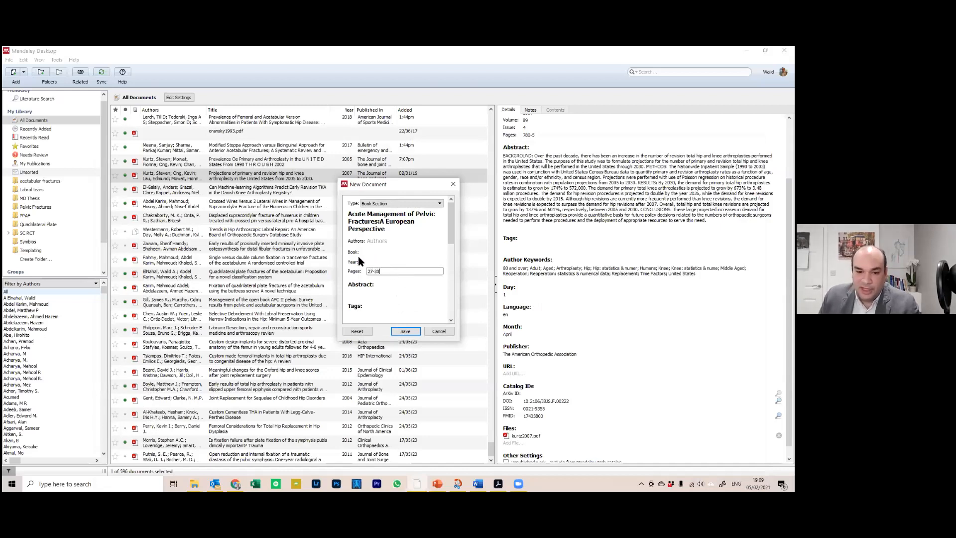
scroll(360, 260, down, 5)
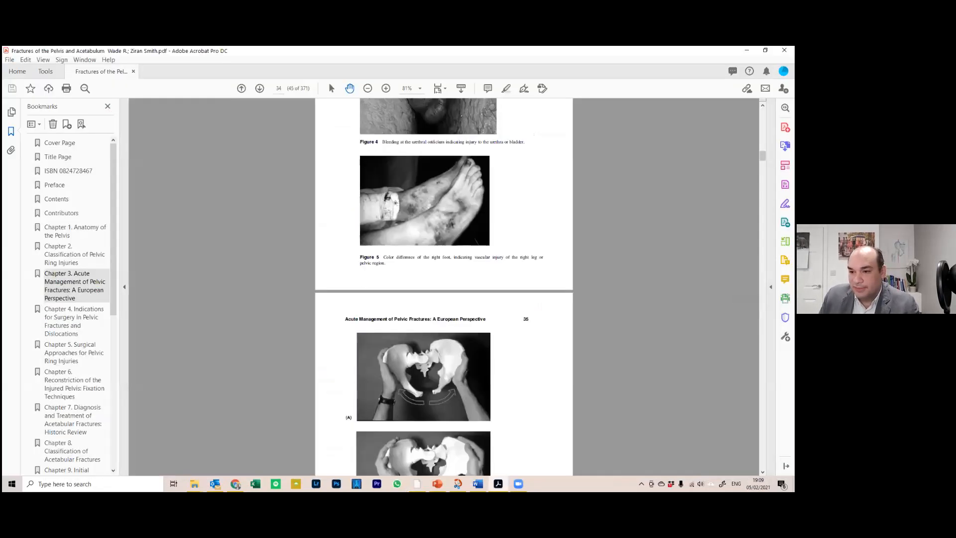
Close the unfinished Book Section entry without saving, then bring Chrome forward
drag(762, 156, 762, 113)
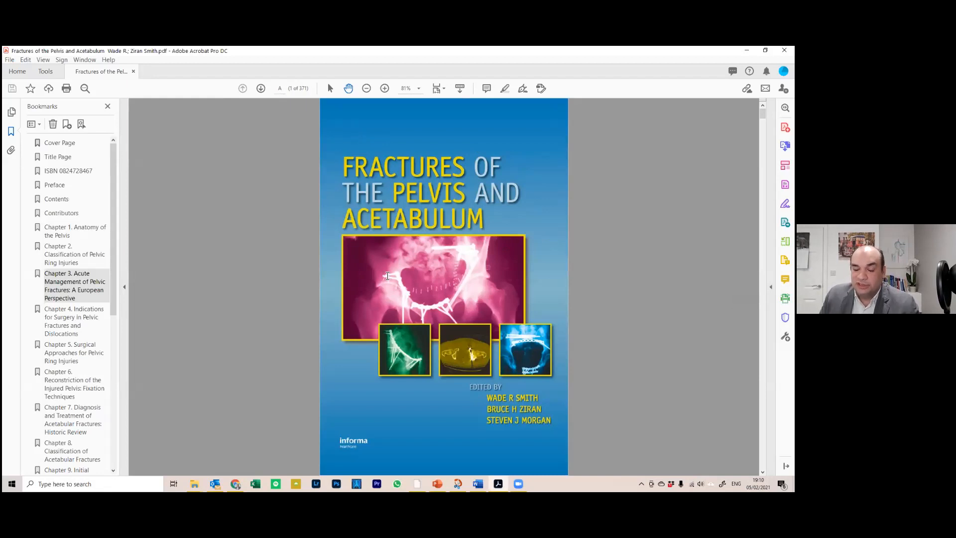
key(alt+Tab)
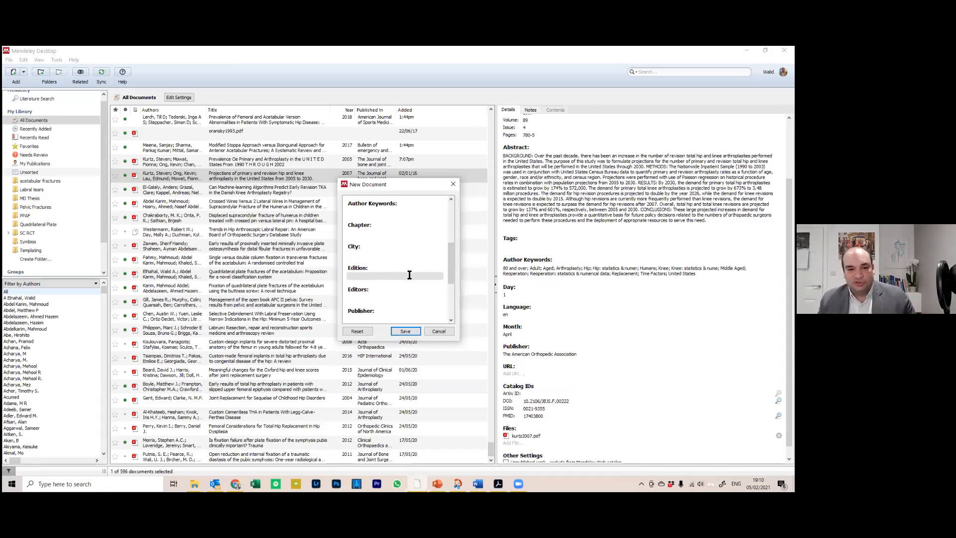
scroll(453, 243, up, 5)
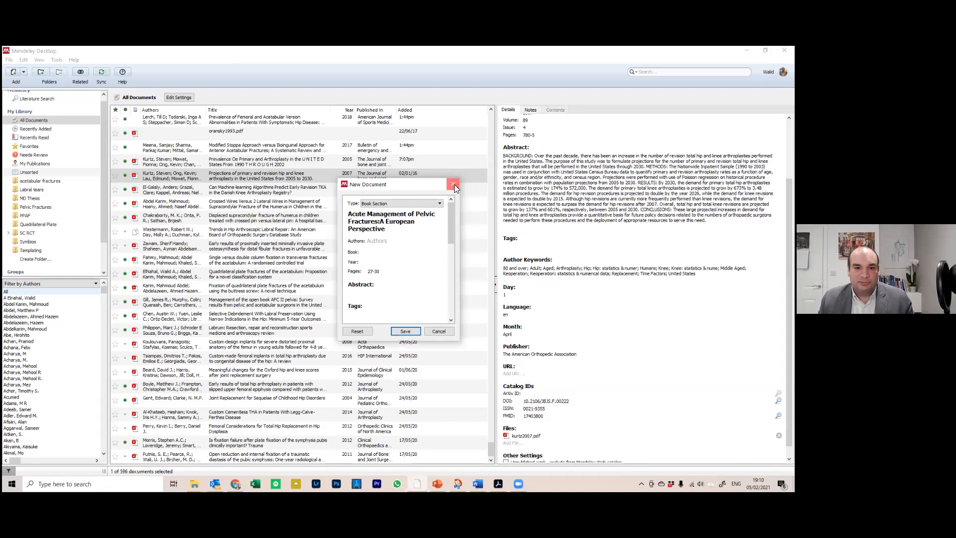
click(453, 185)
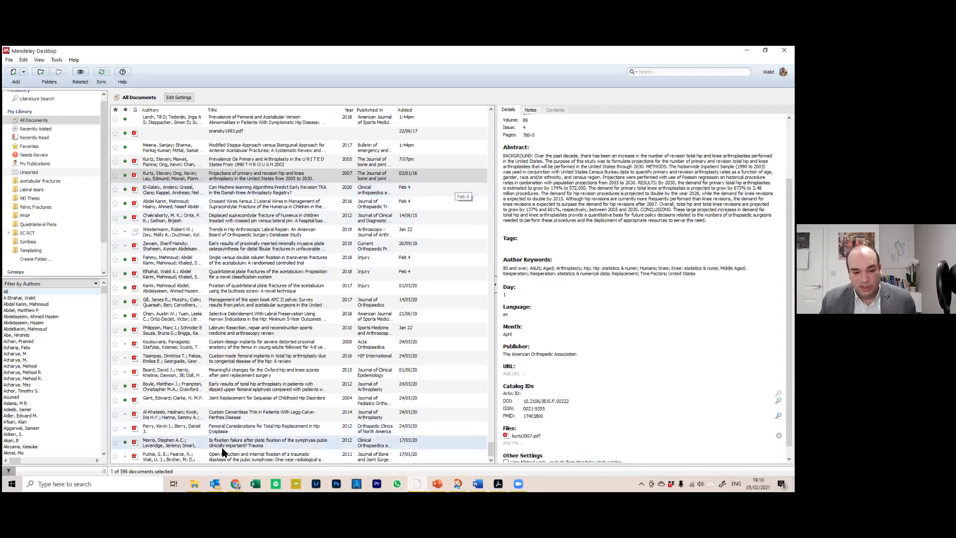
click(235, 484)
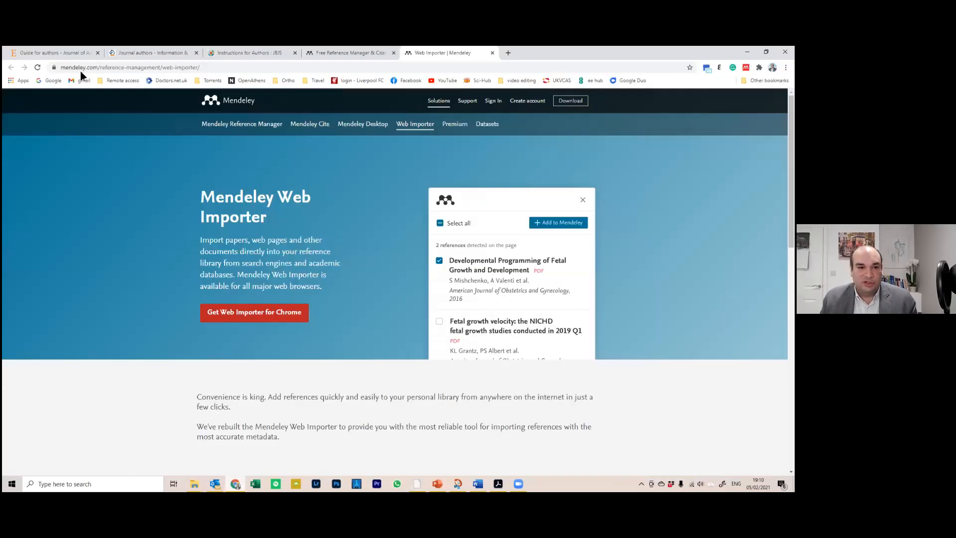
Go to the PubMed site from Chrome's address bar
click(74, 53)
click(87, 65)
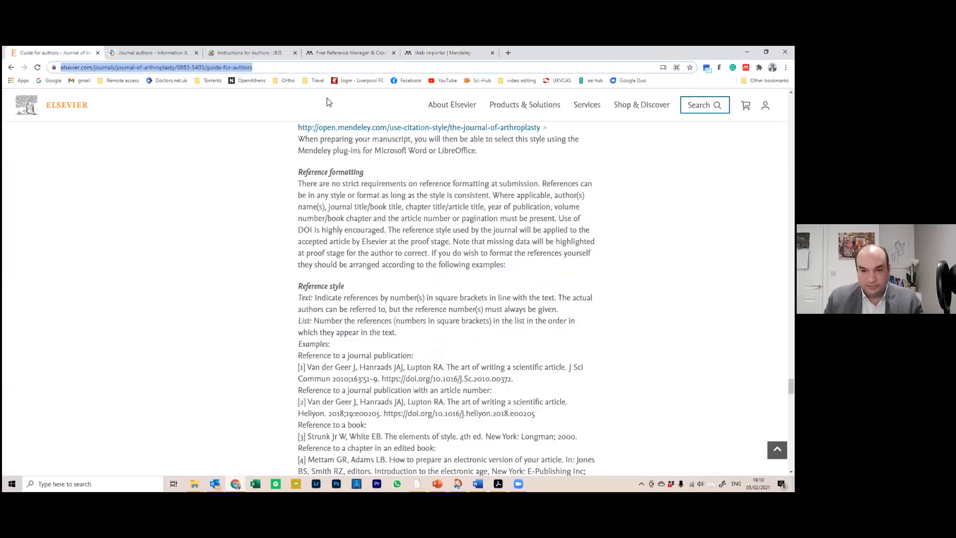
click(214, 51)
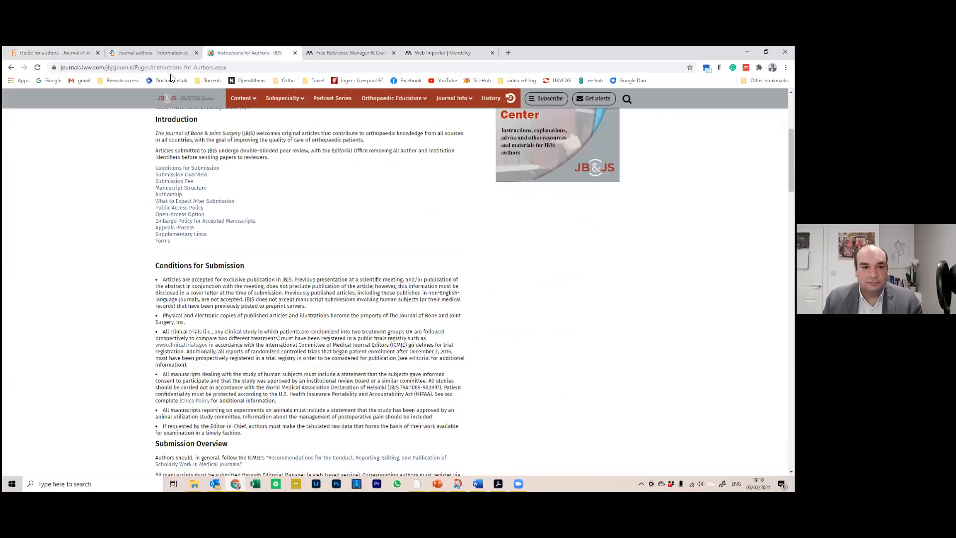
click(171, 68)
text(pubmed.ncbi.nlm.nih.gov)
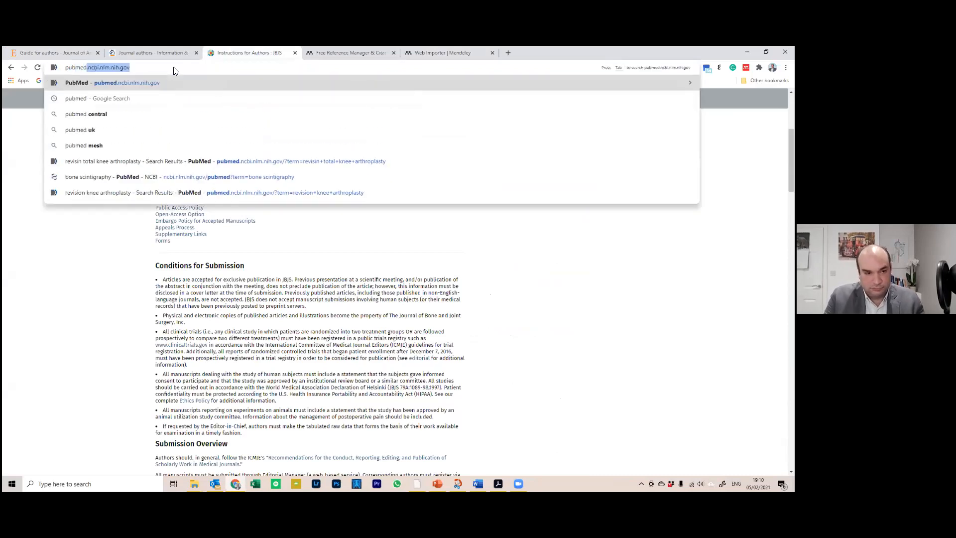
key(Return)
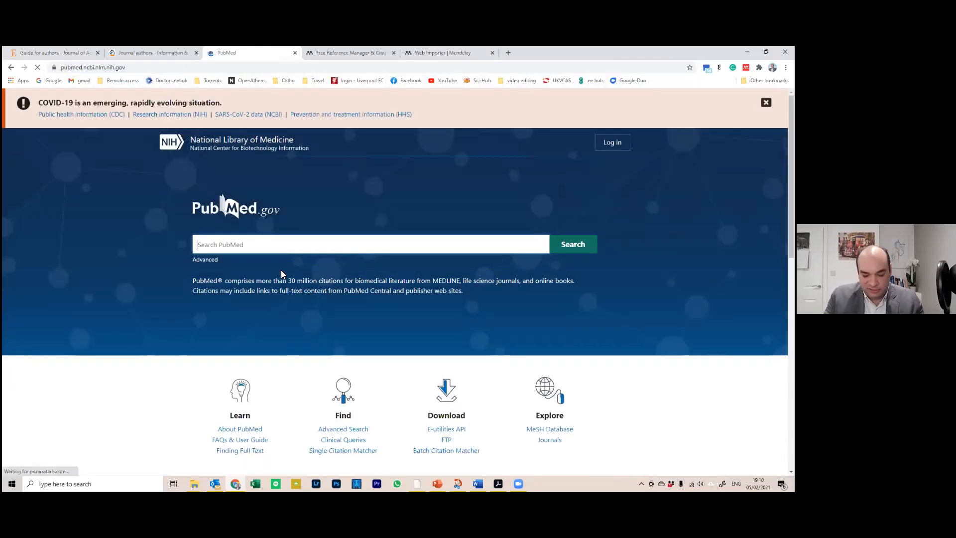
Search PubMed for 'revision knee arthroplasty' and open the first result
text(revisio)
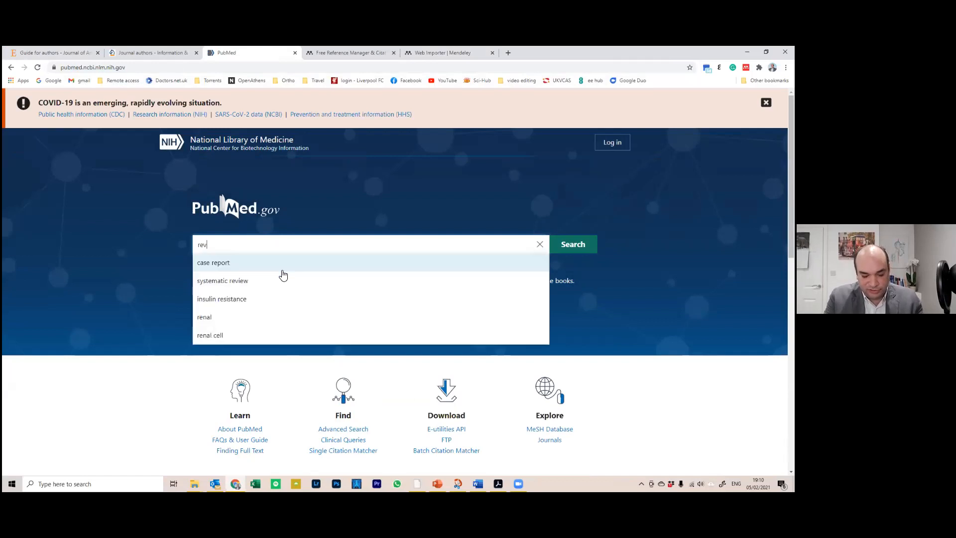
text(n knee)
click(443, 282)
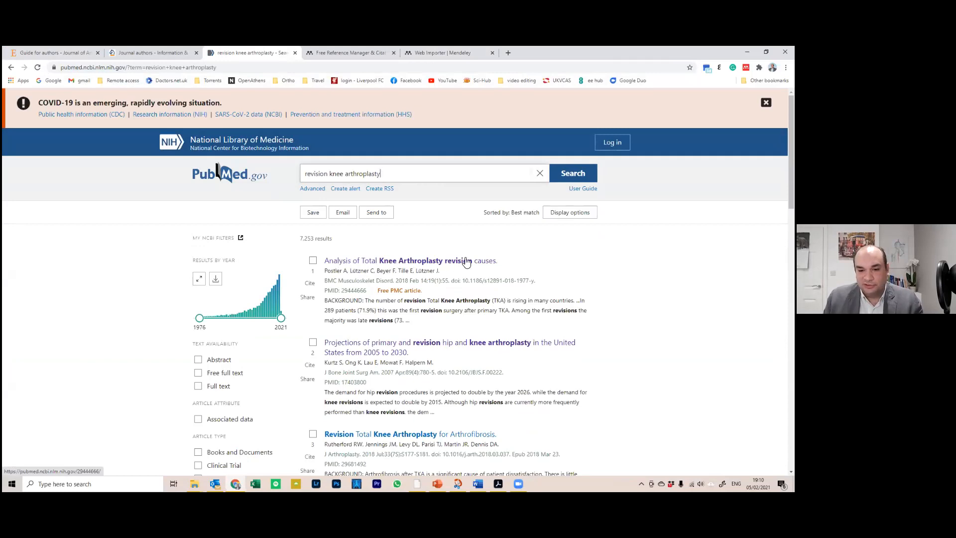
click(426, 262)
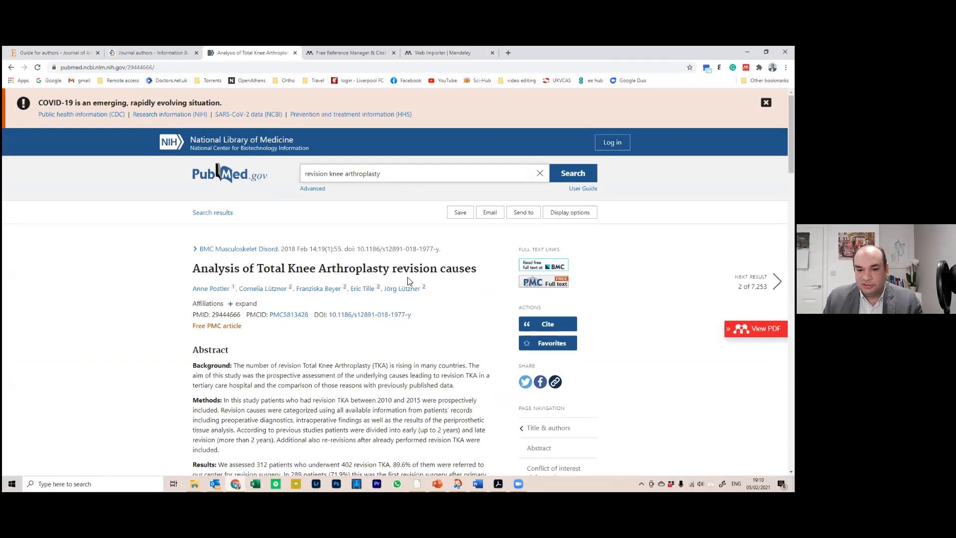
scroll(368, 275, down, 15)
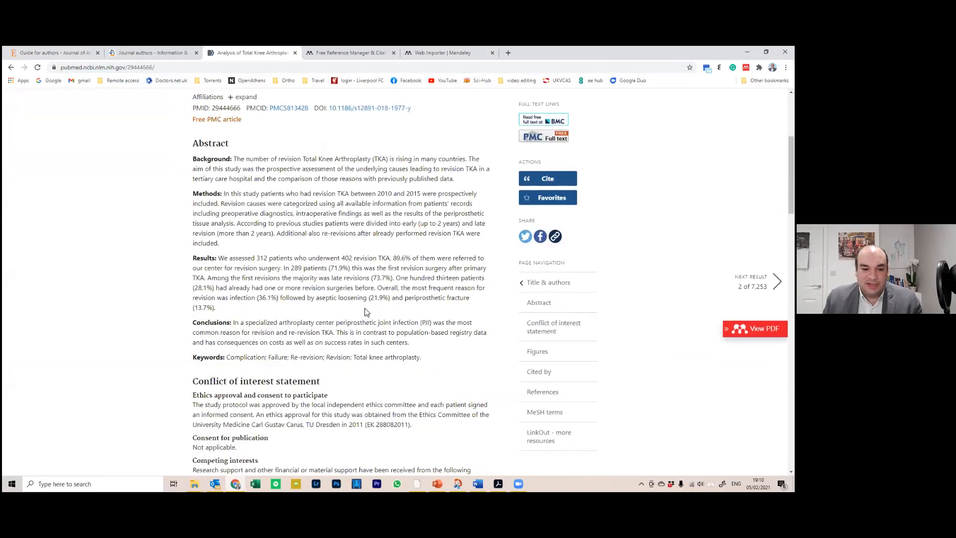
scroll(366, 312, up, 15)
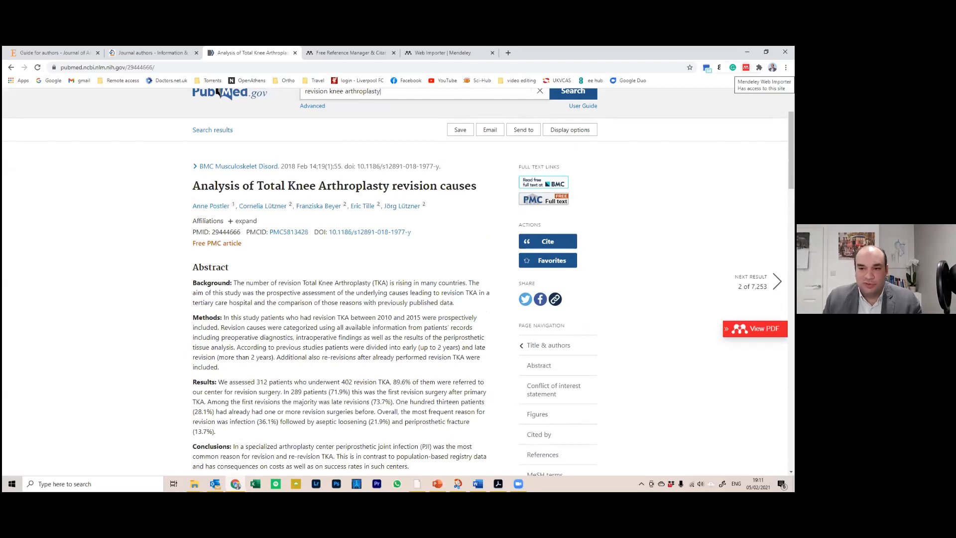
Launch Mendeley Web Importer on the article and review the seven detected references
click(746, 67)
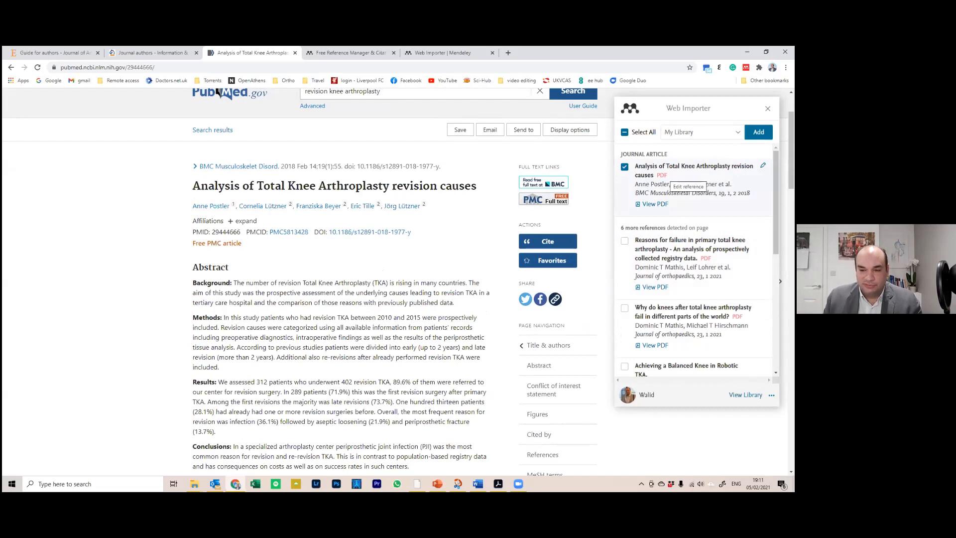
scroll(697, 259, down, 4)
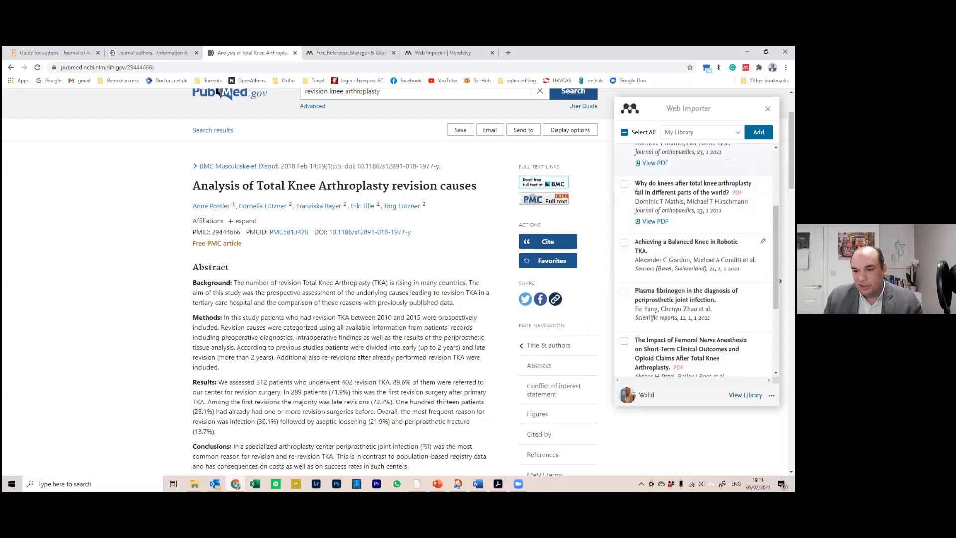
scroll(357, 338, down, 3)
scroll(356, 339, down, 7)
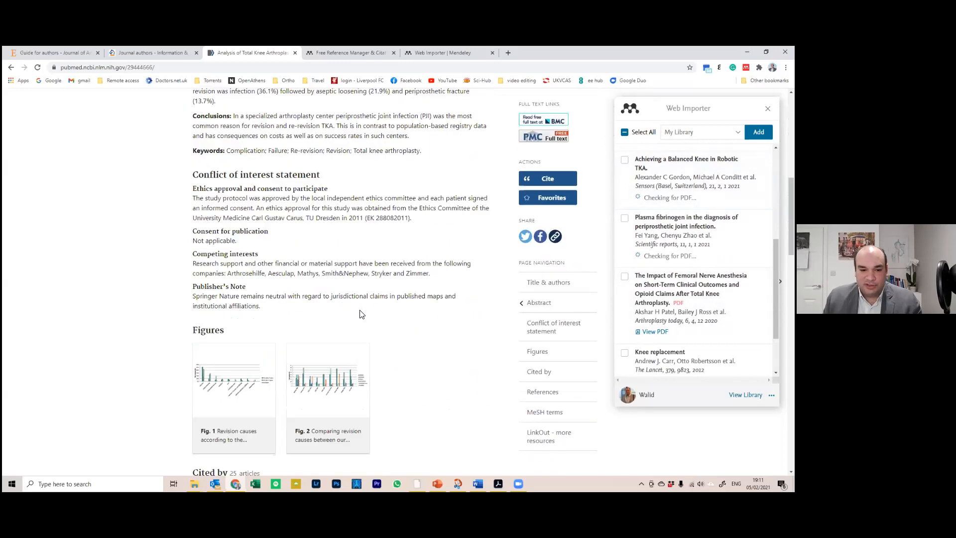
scroll(232, 343, down, 2)
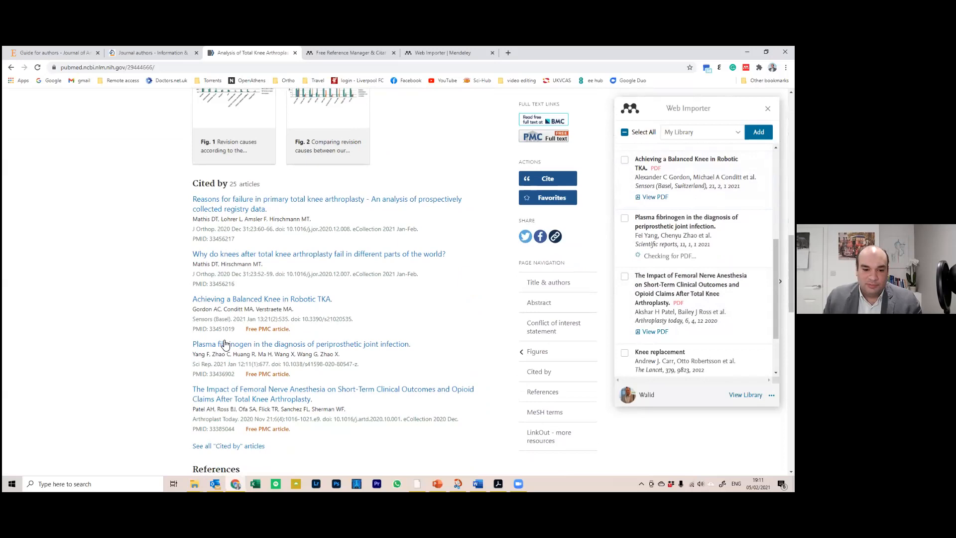
scroll(243, 399, down, 2)
scroll(244, 402, down, 3)
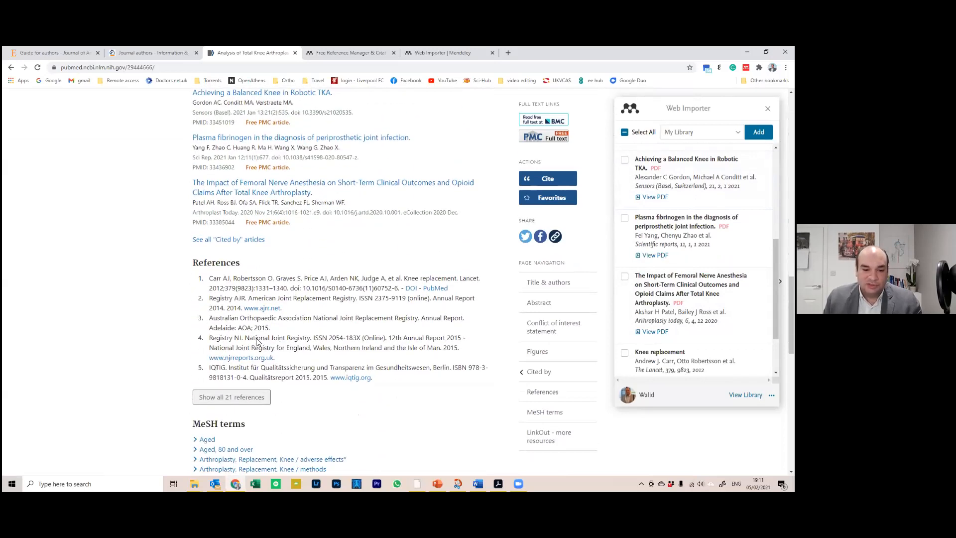
scroll(290, 365, up, 6)
scroll(291, 364, up, 14)
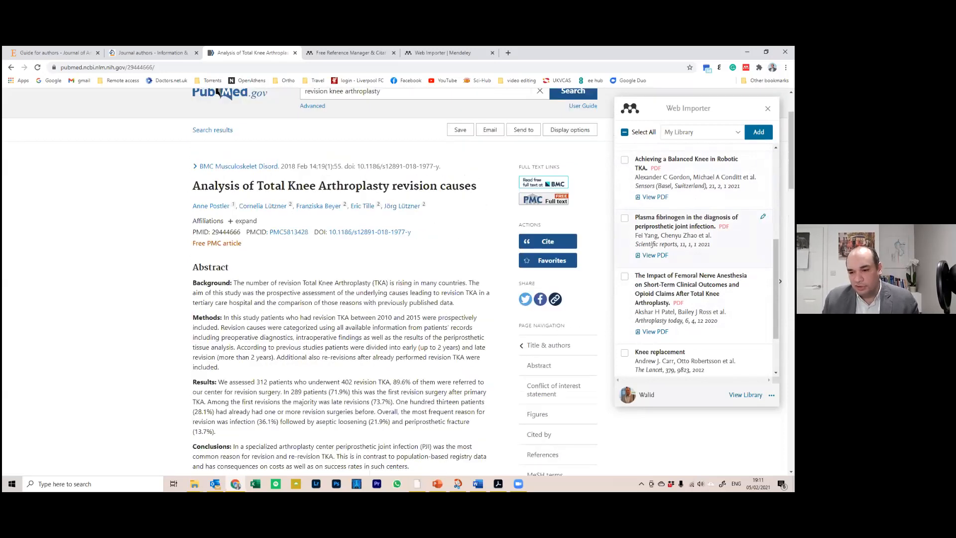
scroll(349, 279, up, 2)
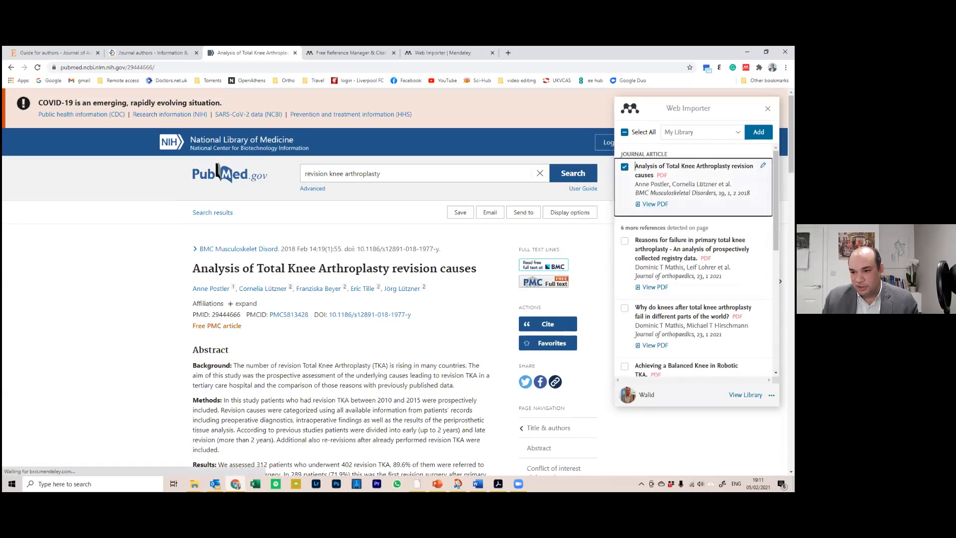
Delete the web address from the article's Websites field and add it to the library
click(762, 165)
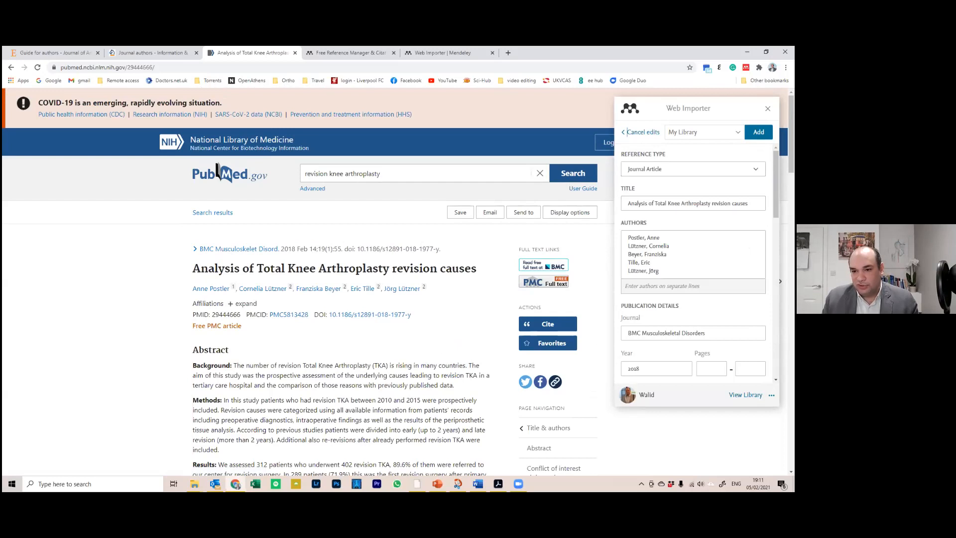
scroll(697, 264, down, 3)
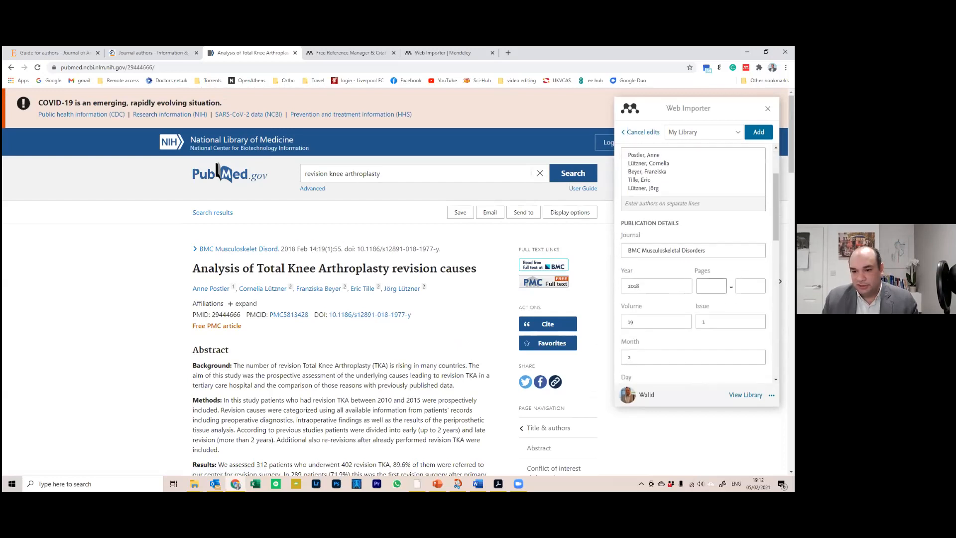
scroll(697, 264, down, 5)
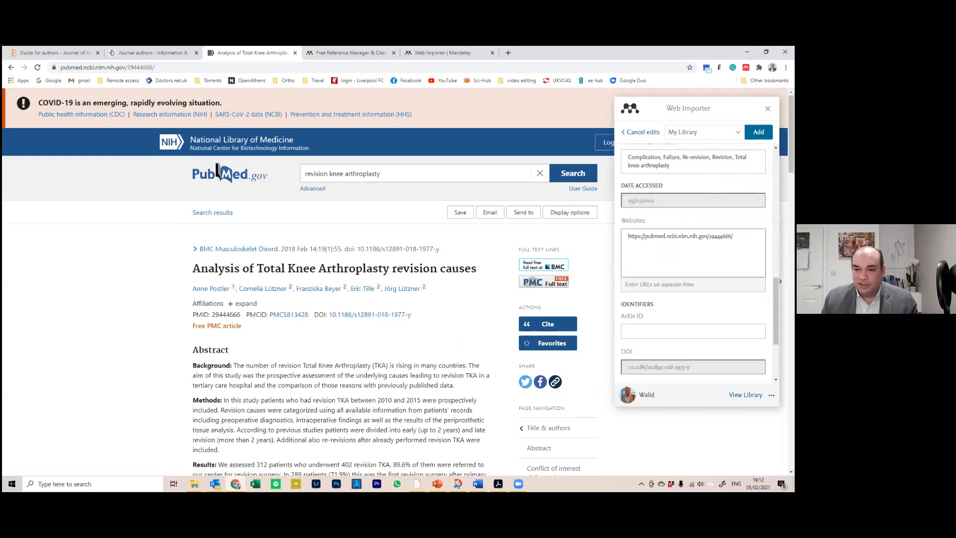
drag(641, 236, 710, 236)
double_click(720, 236)
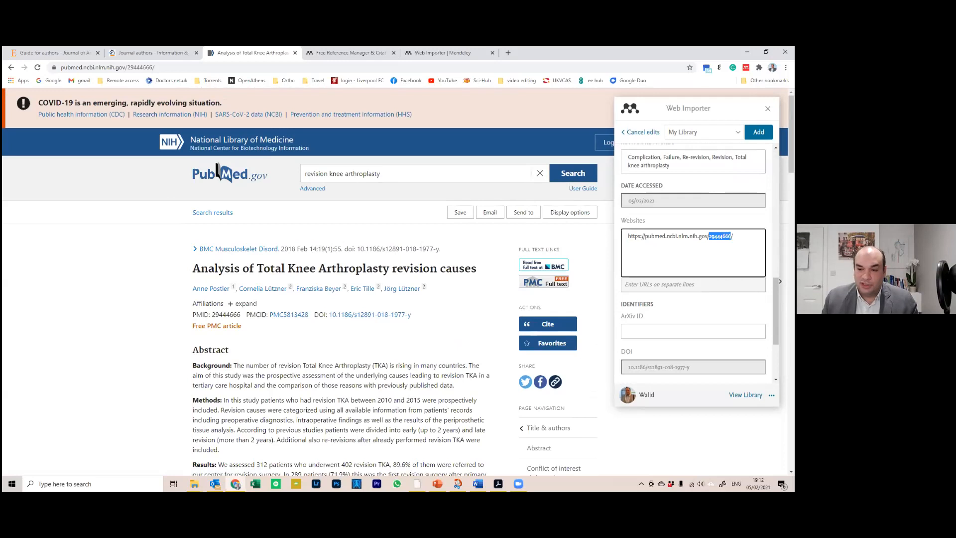
click(720, 237)
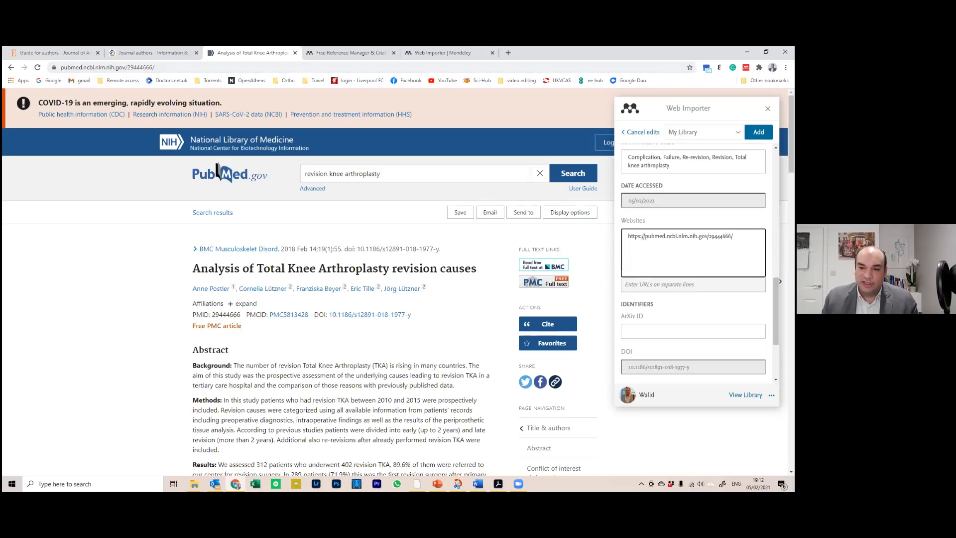
drag(733, 235, 569, 249)
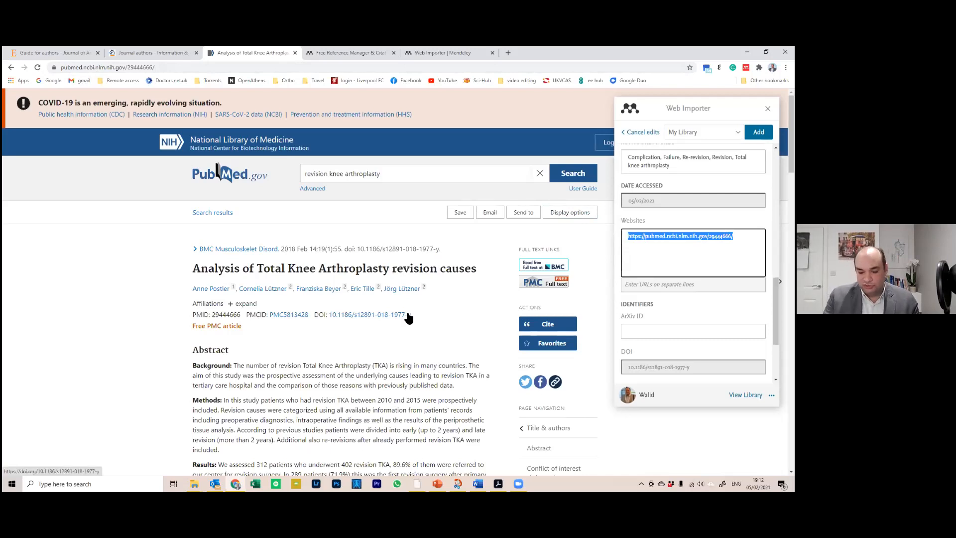
key(BackSpace)
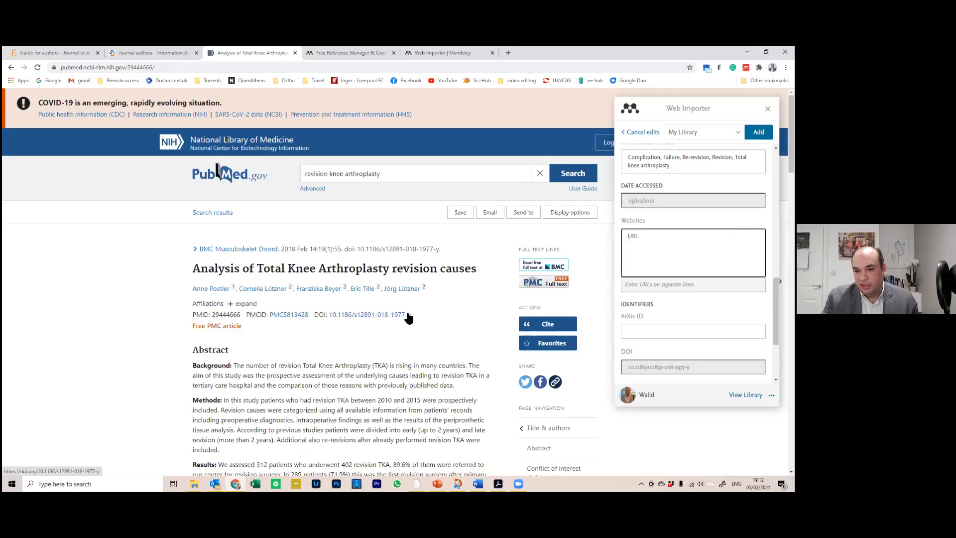
scroll(693, 264, up, 10)
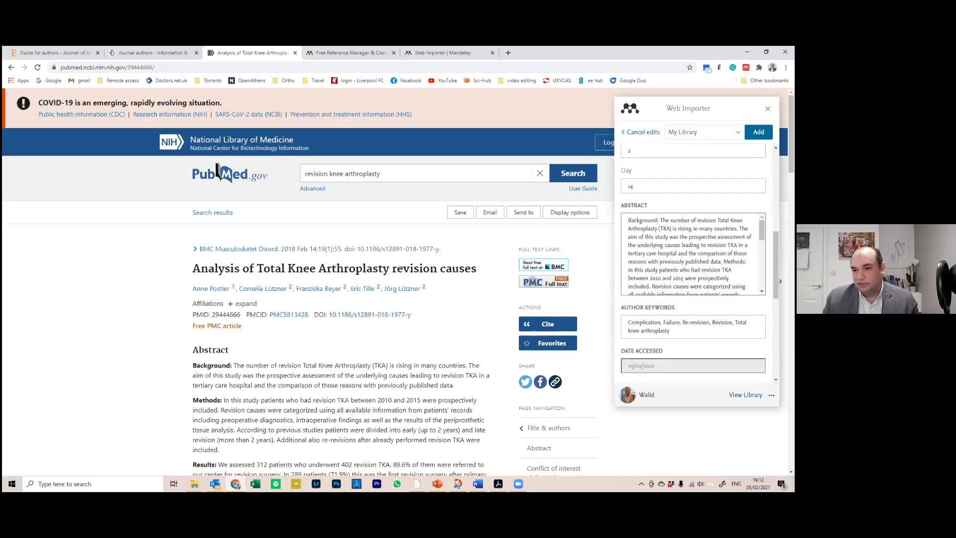
click(758, 132)
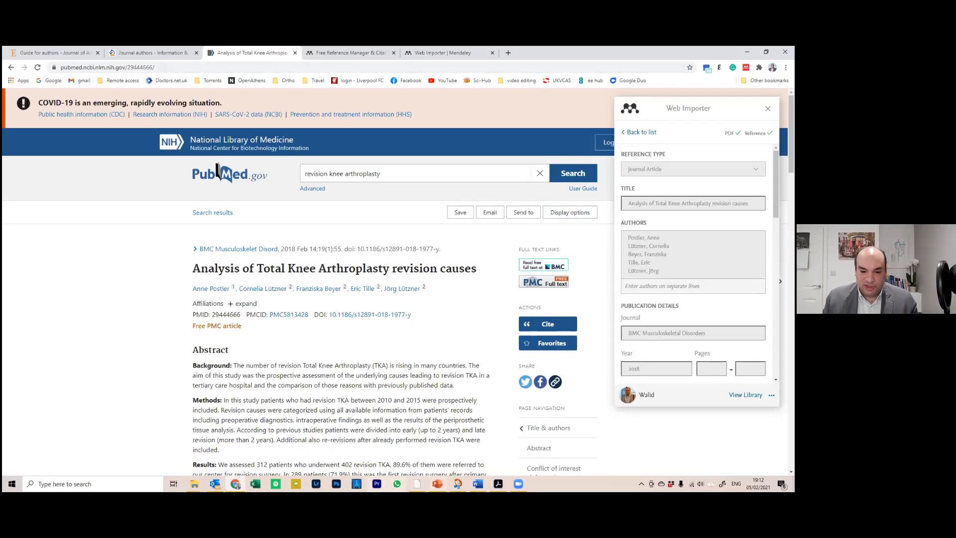
Return to Mendeley Desktop from the taskbar
click(497, 484)
click(498, 483)
click(417, 484)
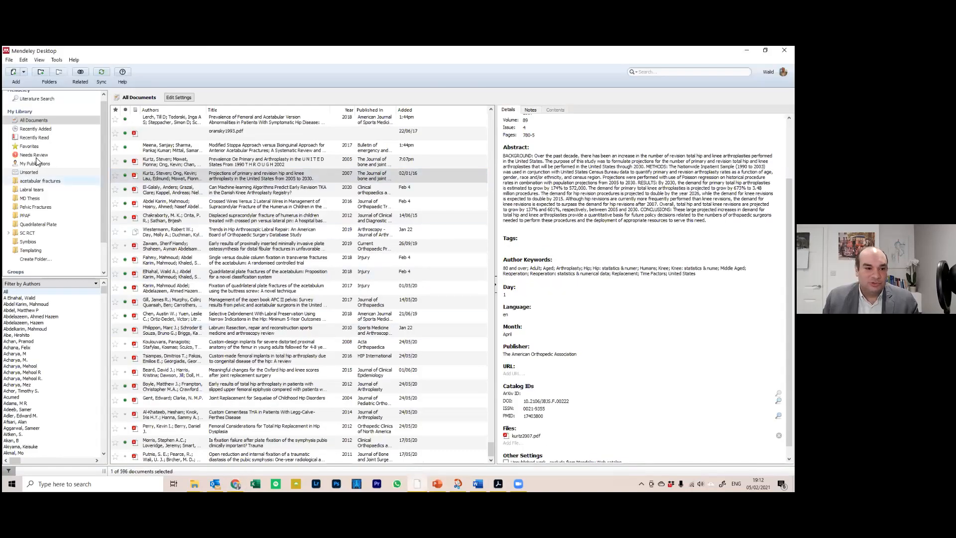
Show Recently Added, sync the library, and search it for 'postlet'
click(48, 129)
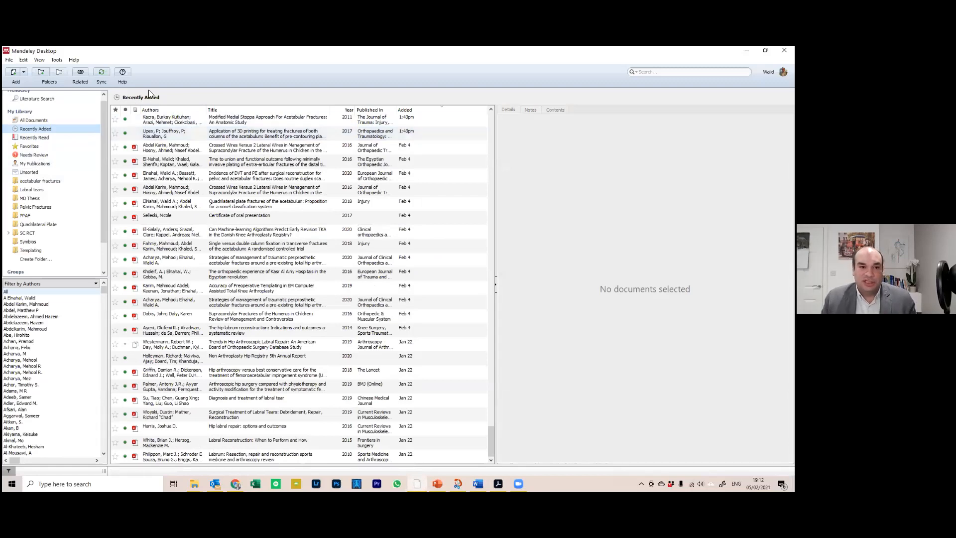
click(100, 75)
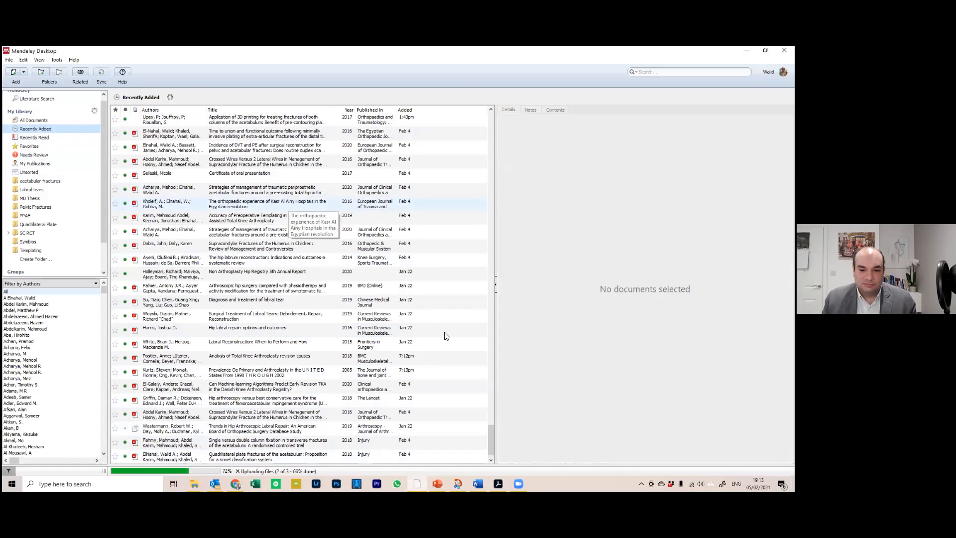
drag(491, 434, 490, 86)
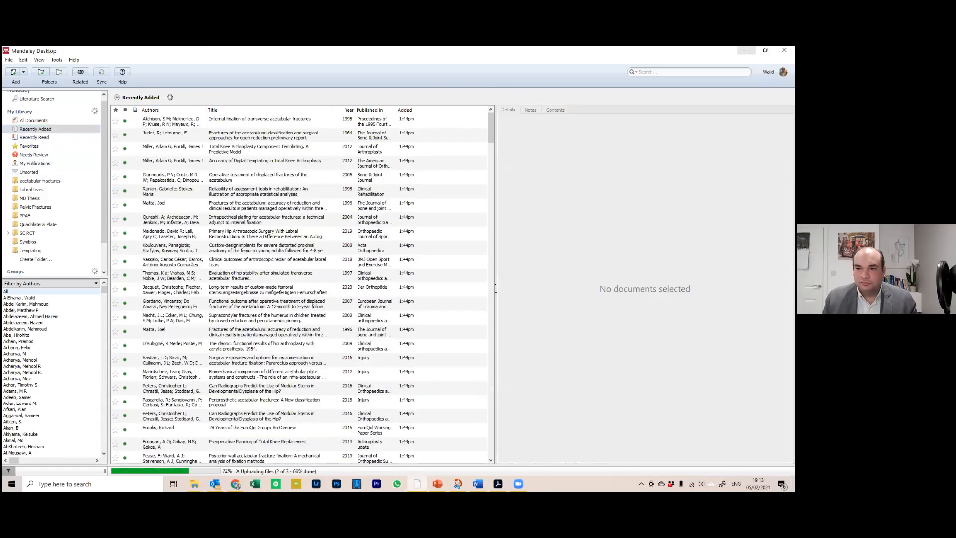
key(ctrl+f)
text(pos)
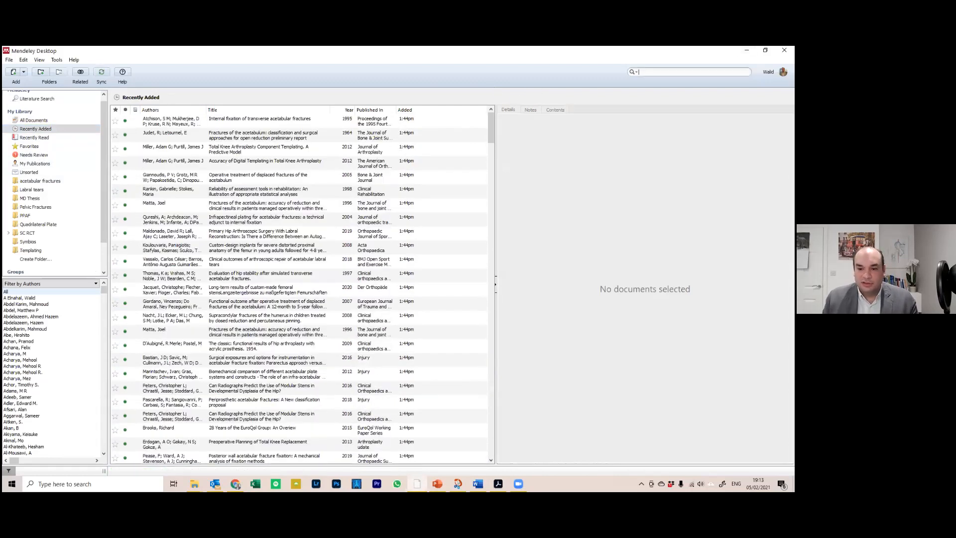
text(t)
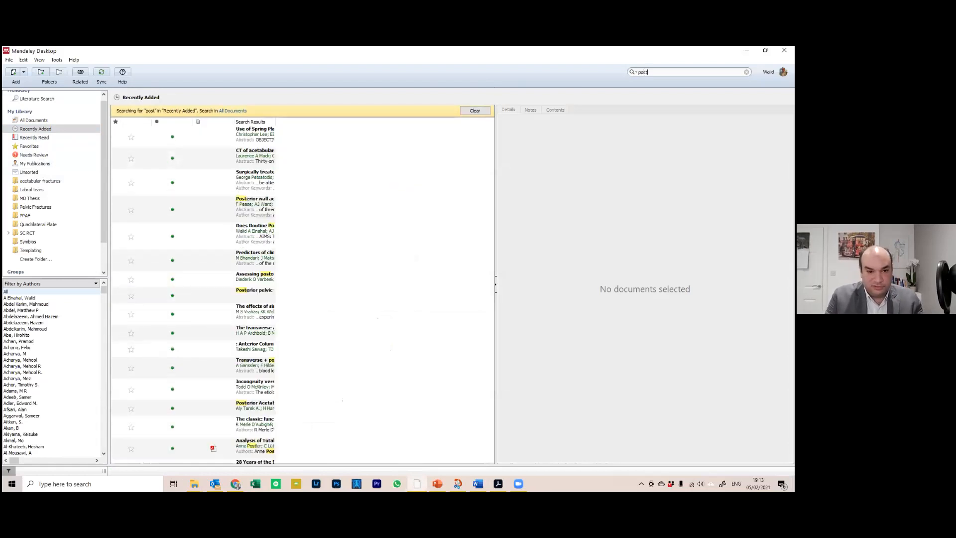
text(let)
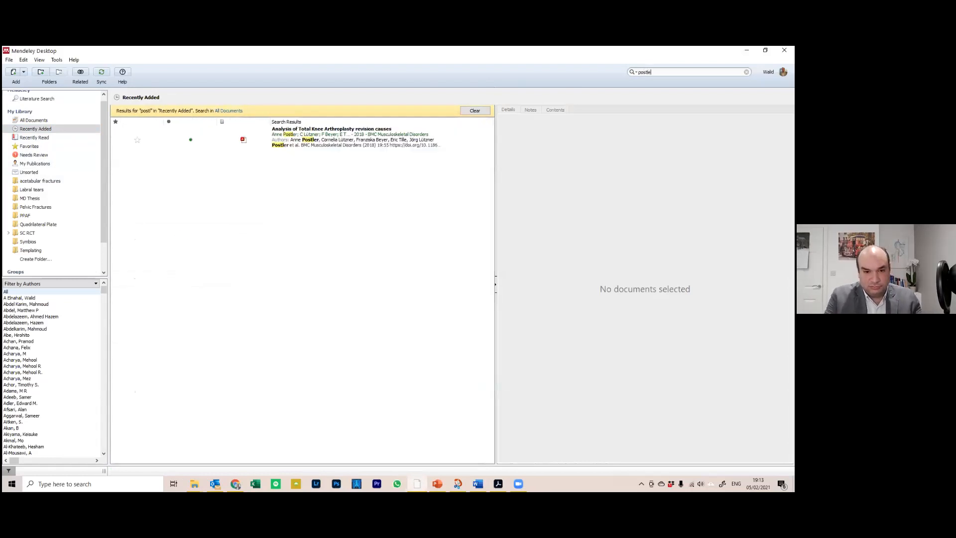
Search the library for 'postler' and show the 2018 knee revision article's details
key(BackSpace)
key(BackSpace)
key(BackSpace)
key(BackSpace)
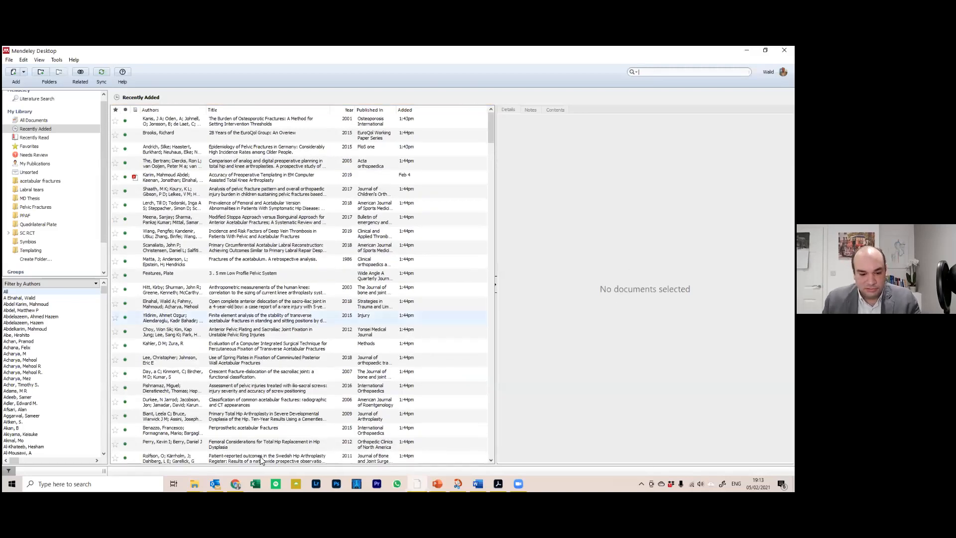
key(alt+Tab)
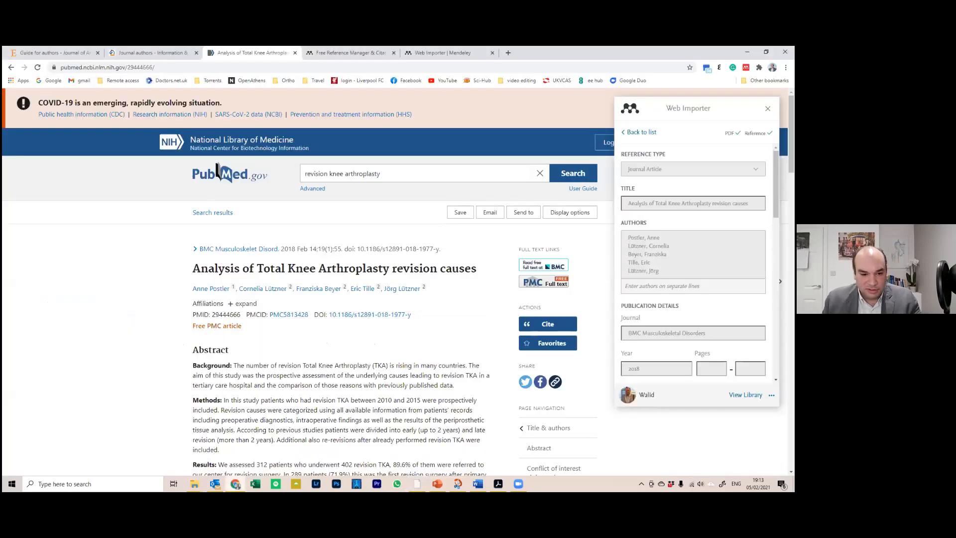
key(alt+Tab)
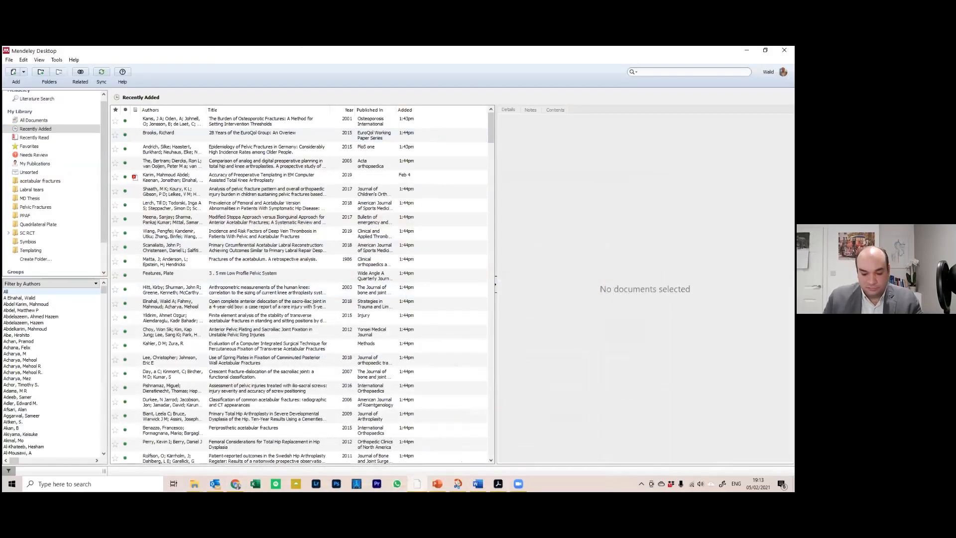
text(postler)
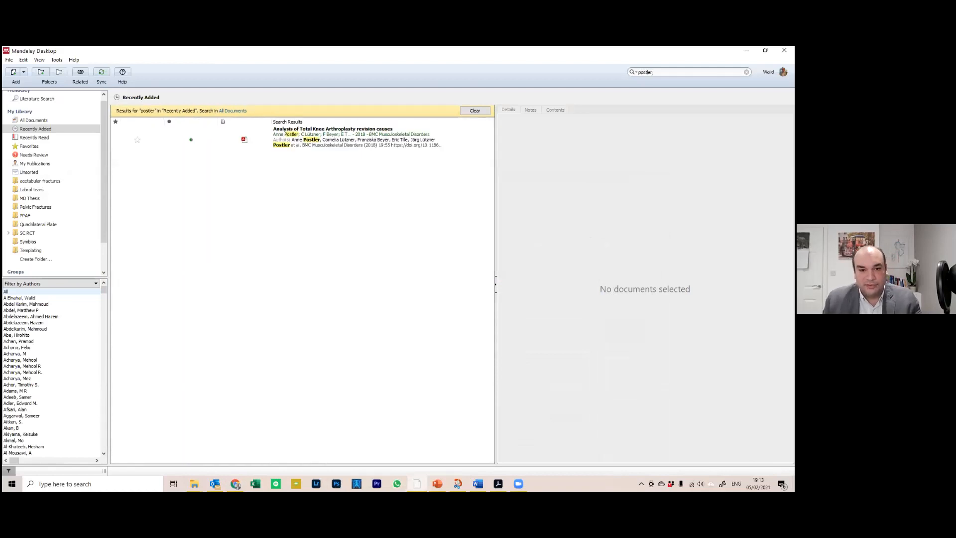
click(334, 129)
drag(268, 123, 123, 122)
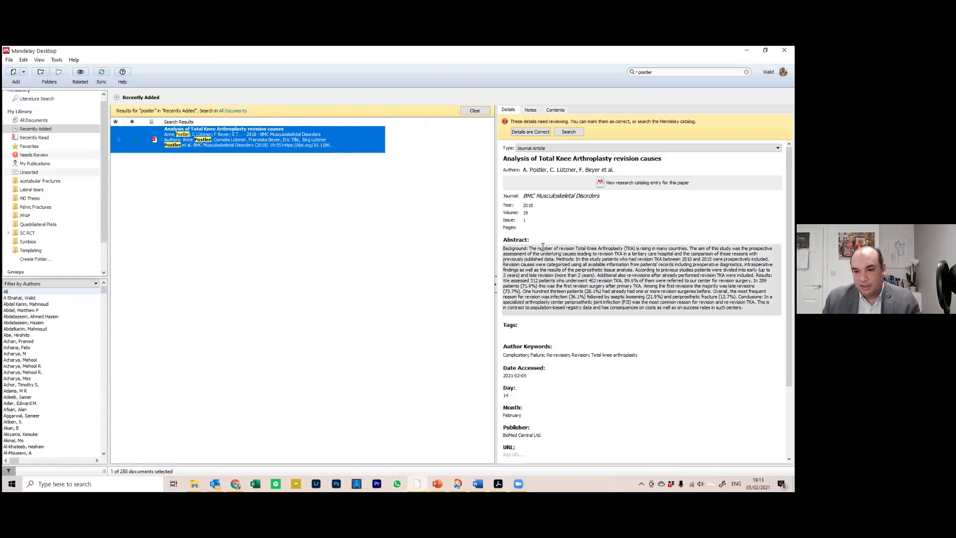
Open the Postler article's PDF and scroll through it
click(154, 142)
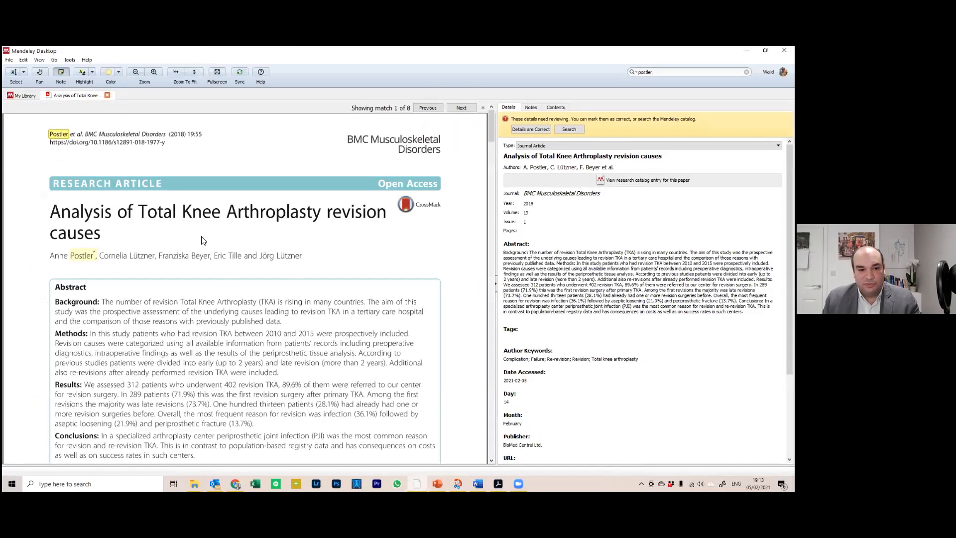
scroll(347, 262, down, 2)
scroll(347, 263, down, 2)
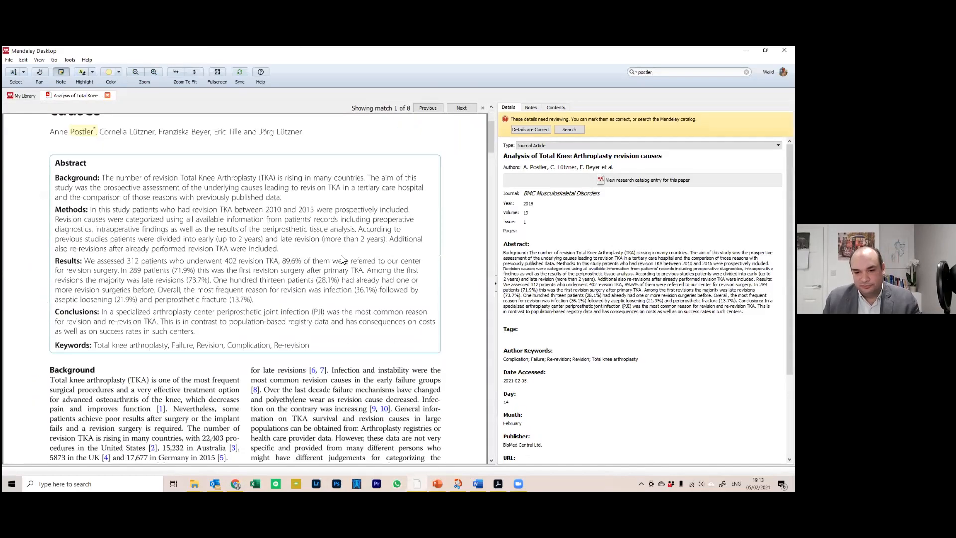
scroll(342, 259, down, 9)
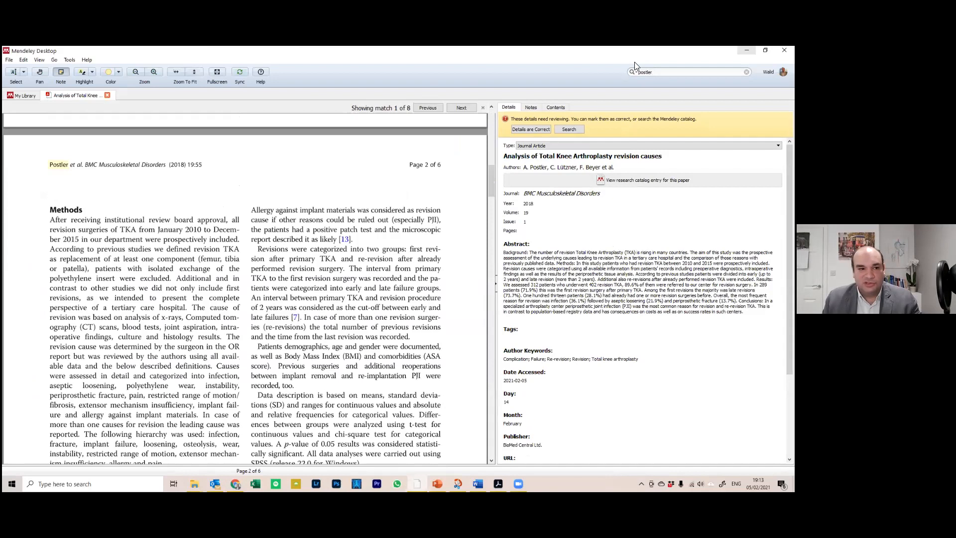
scroll(516, 251, down, 3)
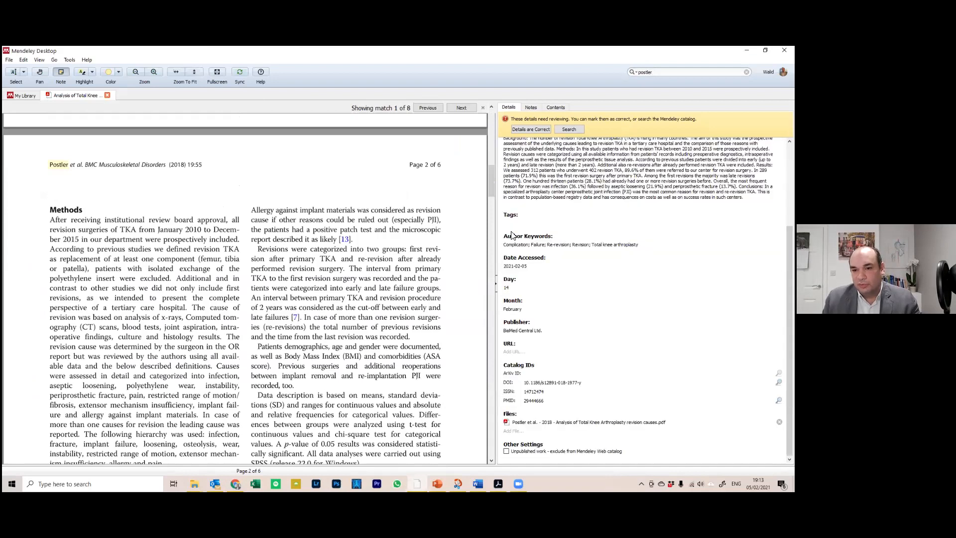
scroll(512, 235, up, 3)
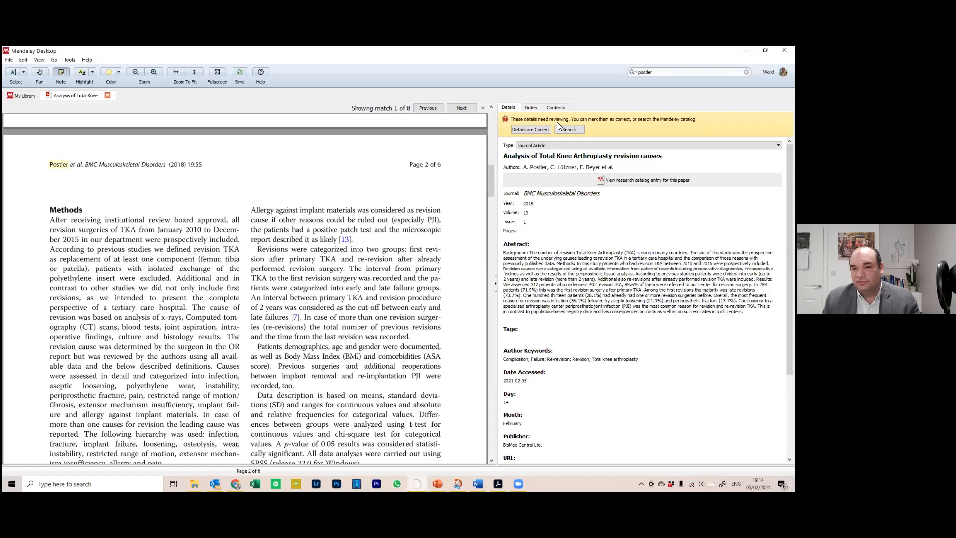
scroll(472, 232, up, 3)
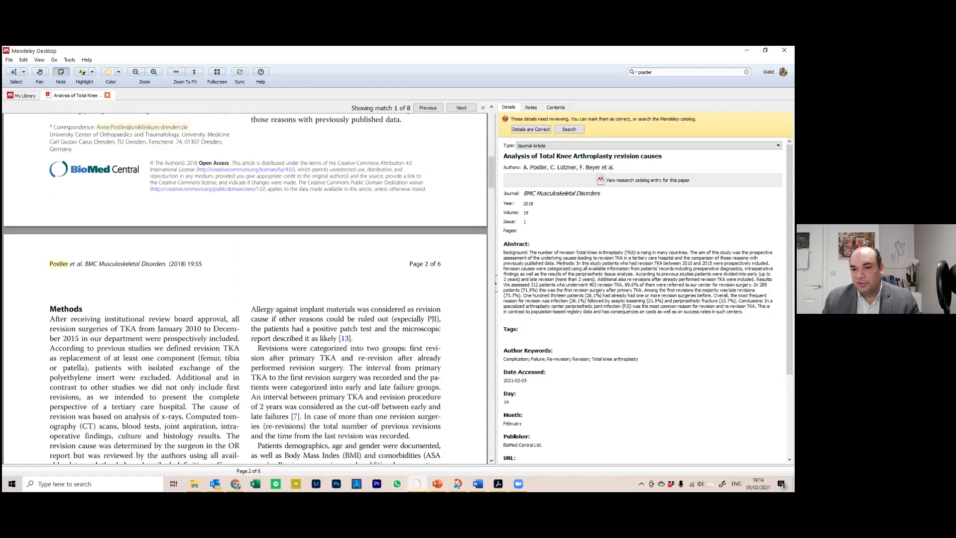
scroll(319, 196, up, 10)
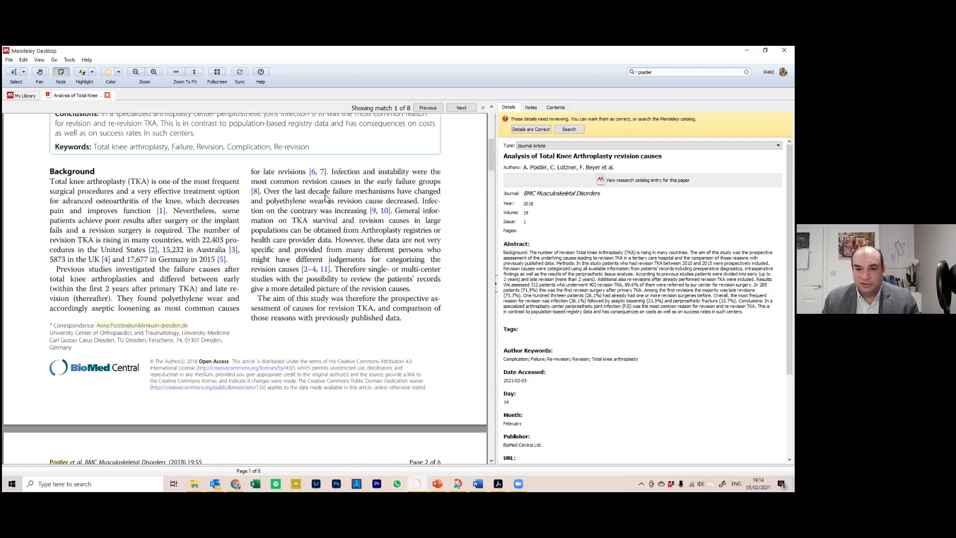
scroll(319, 196, up, 4)
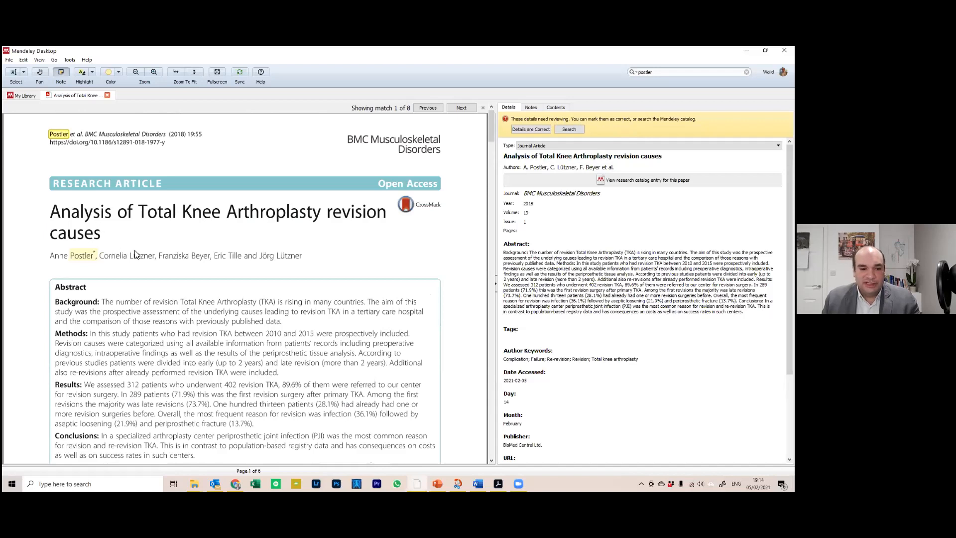
Refill the article's author details from the catalog and confirm the details are correct
click(545, 168)
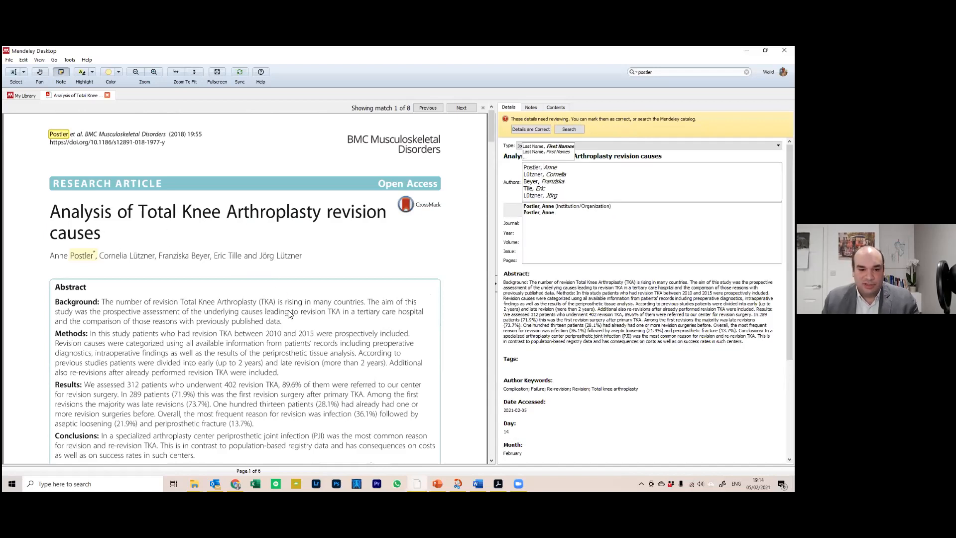
scroll(431, 284, down, 2)
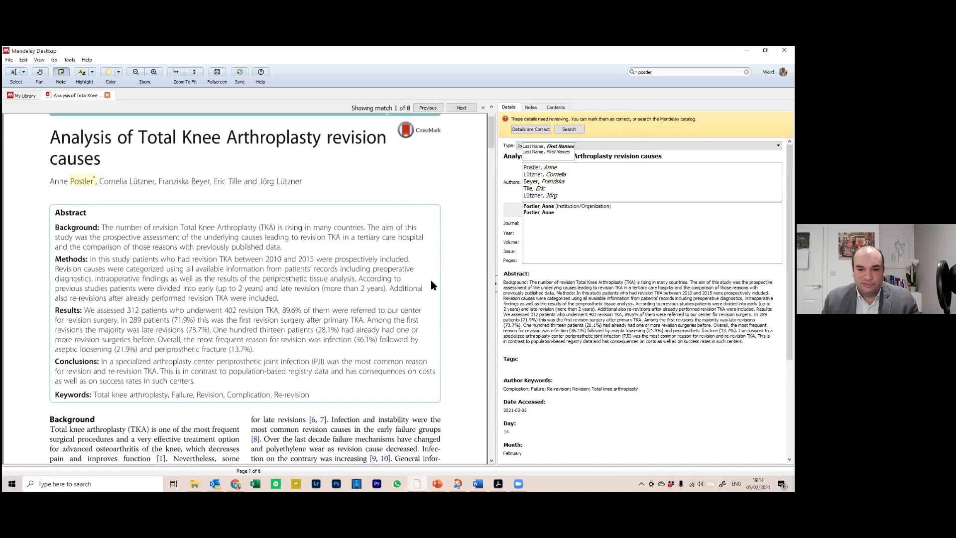
click(570, 132)
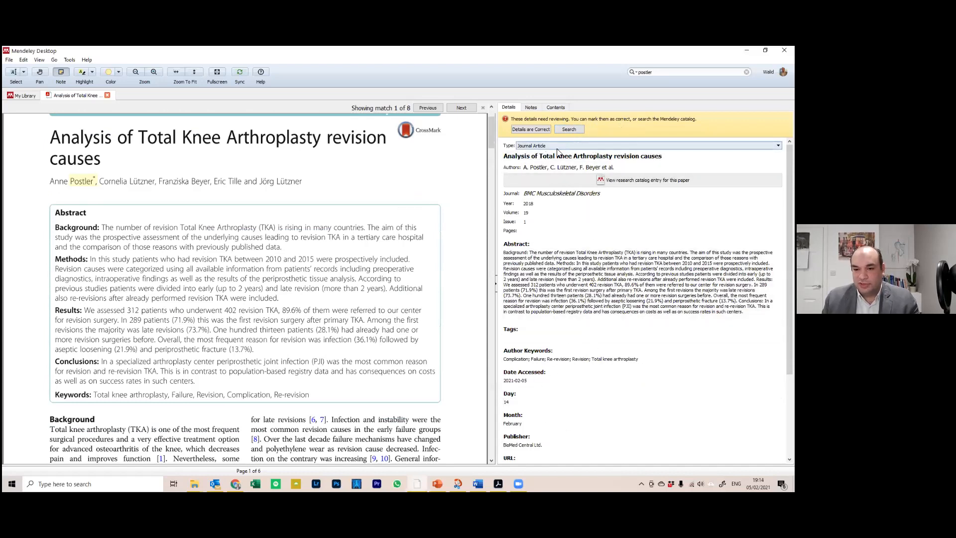
click(531, 131)
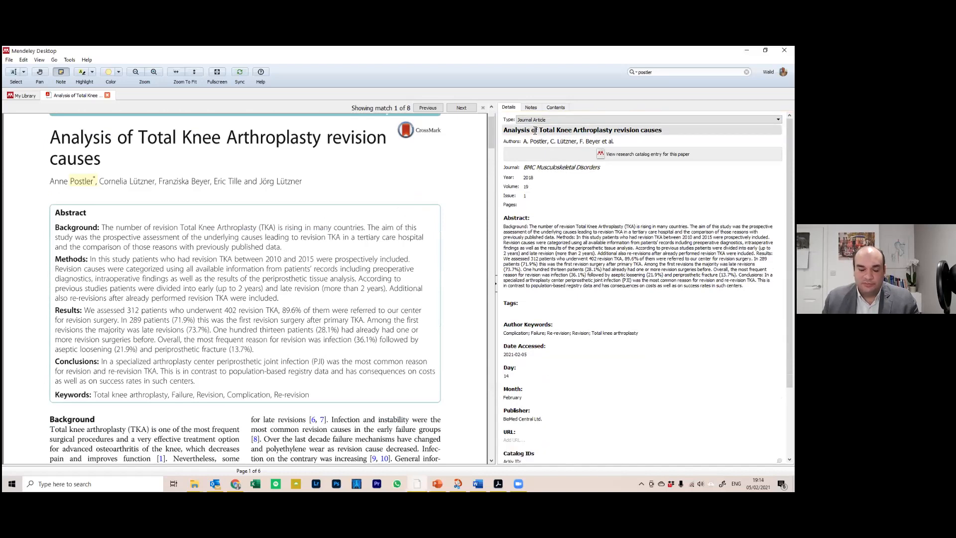
Close the PDF and minimise Mendeley Desktop and PowerPoint to reveal the desktop
click(107, 95)
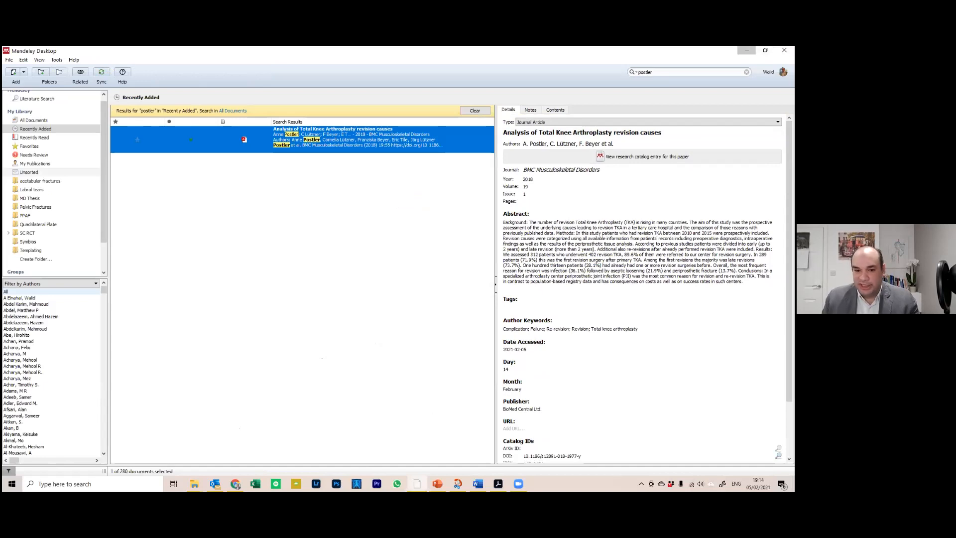
click(746, 50)
click(746, 53)
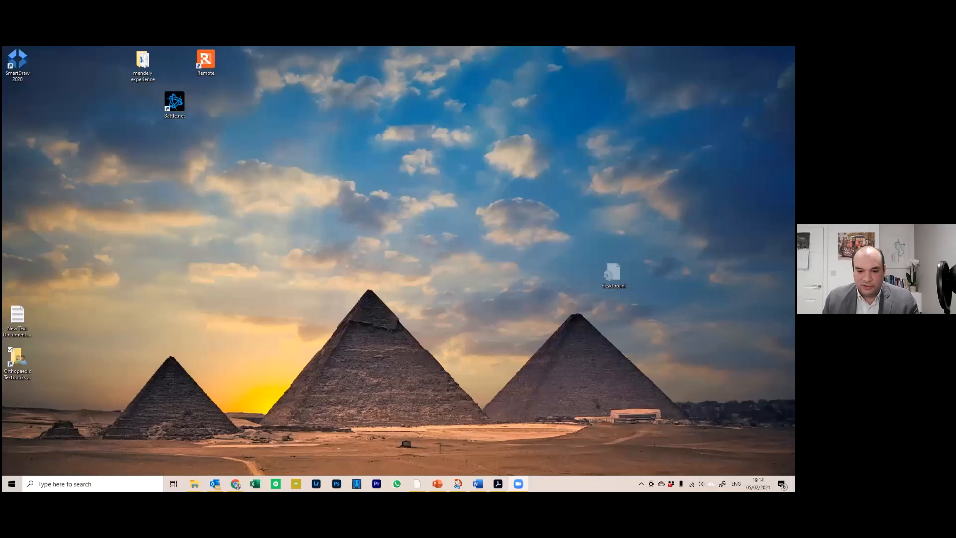
Open revision knee manuscript.doc from the desktop's 'mendely experience' folder in Word
click(477, 483)
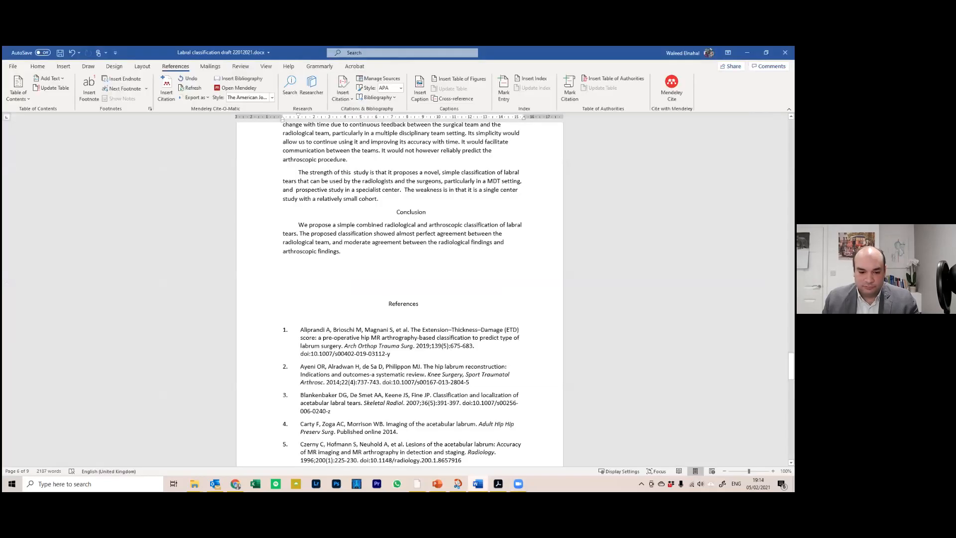
key(super+d)
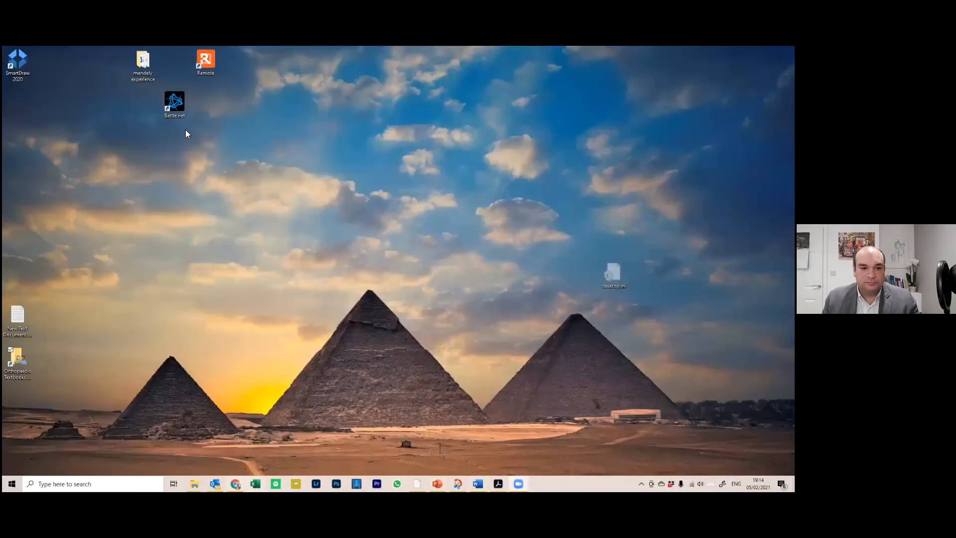
double_click(143, 63)
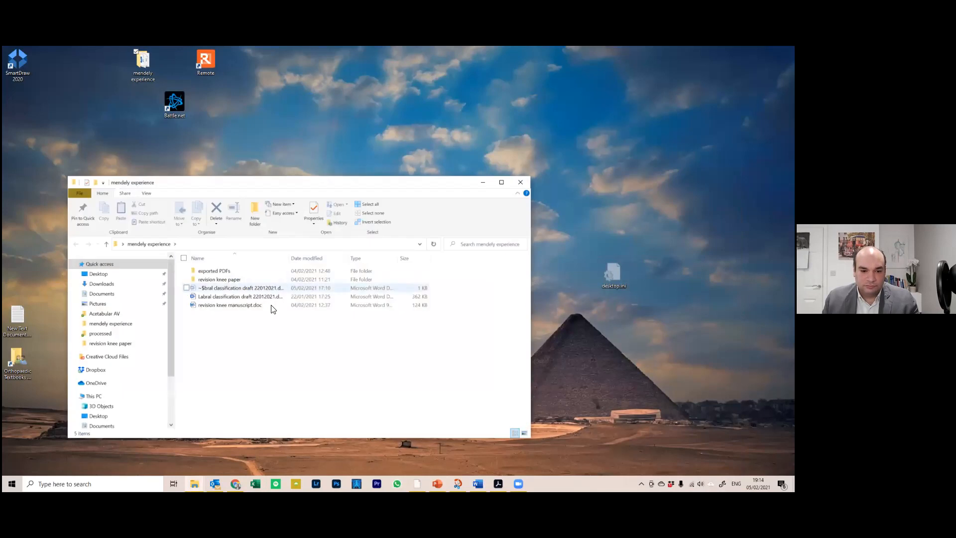
double_click(337, 306)
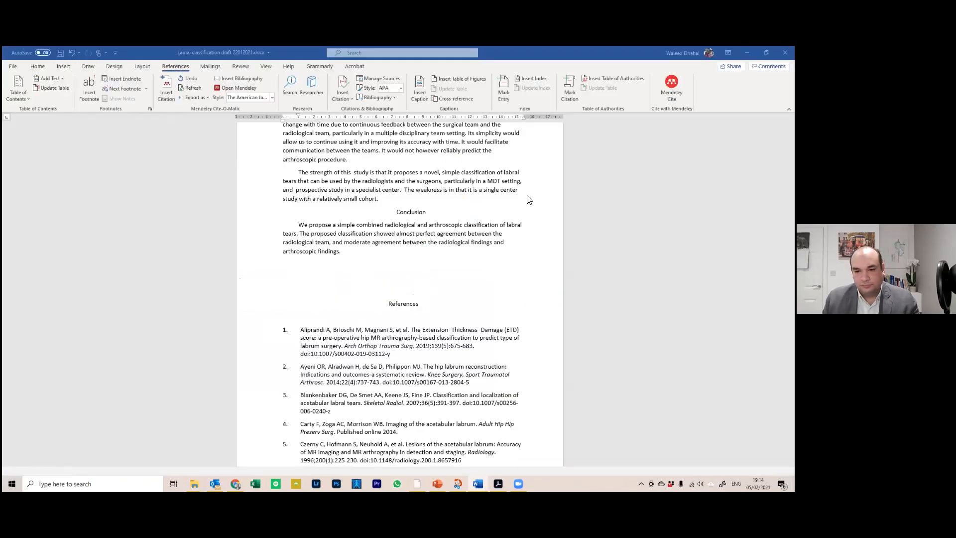
scroll(438, 230, down, 10)
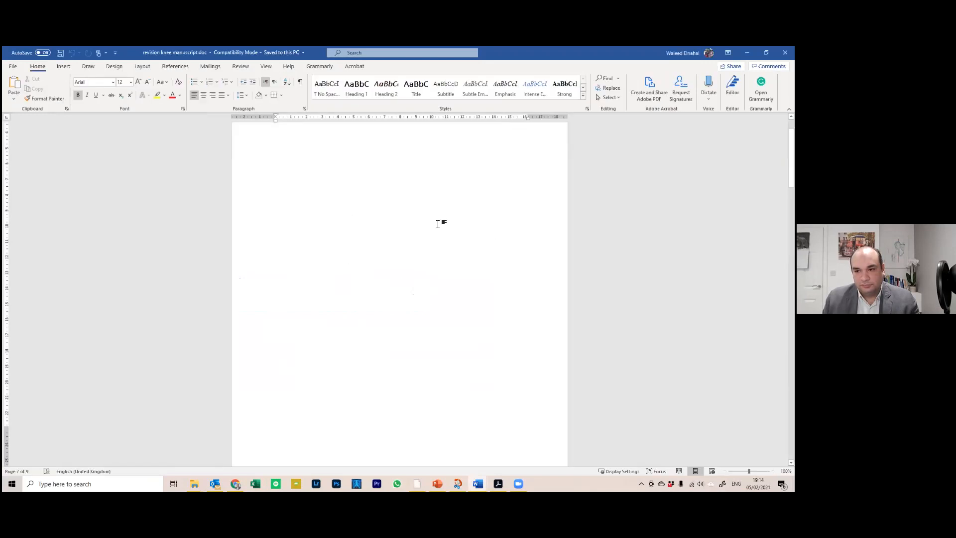
Find and select the (Kurtz et al., 2005) citation in the Introduction, then show the References ribbon
scroll(437, 229, down, 5)
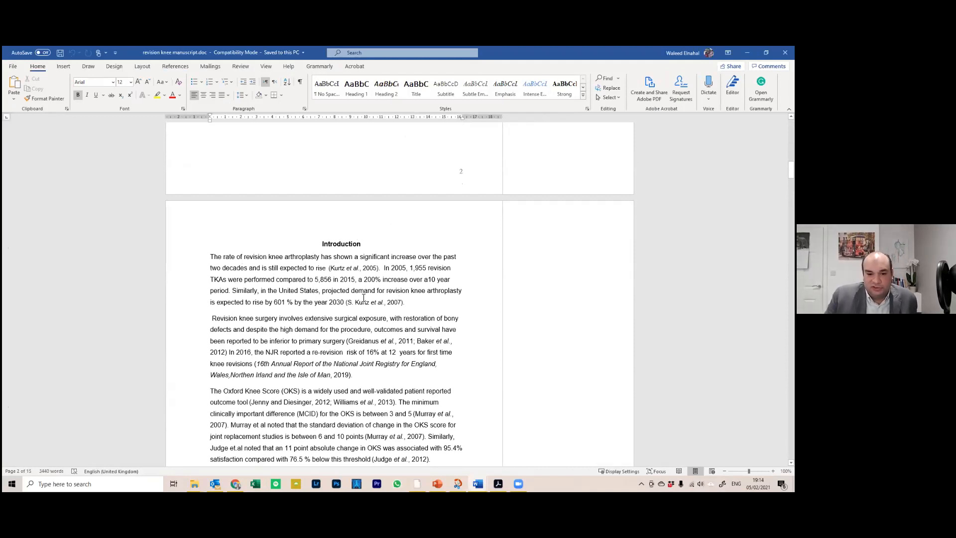
drag(328, 268, 377, 268)
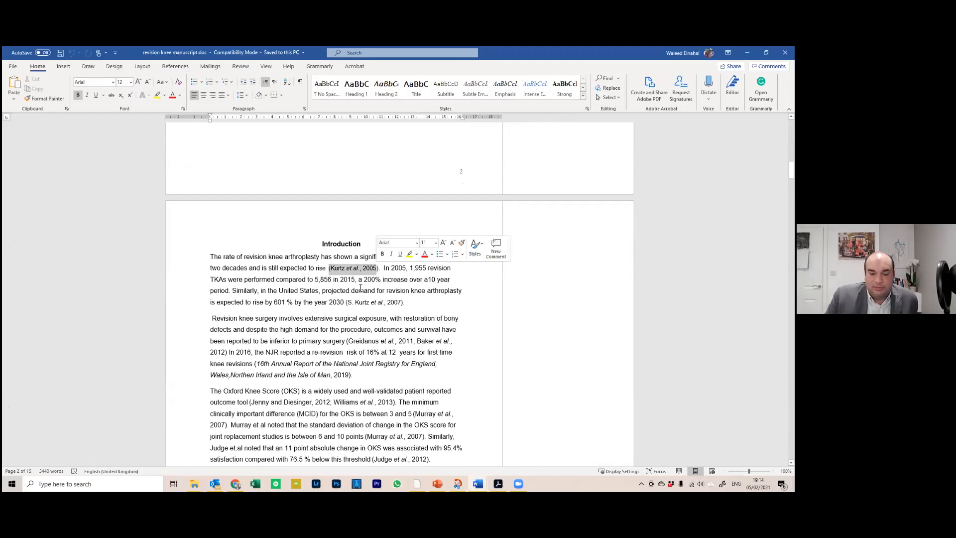
click(317, 280)
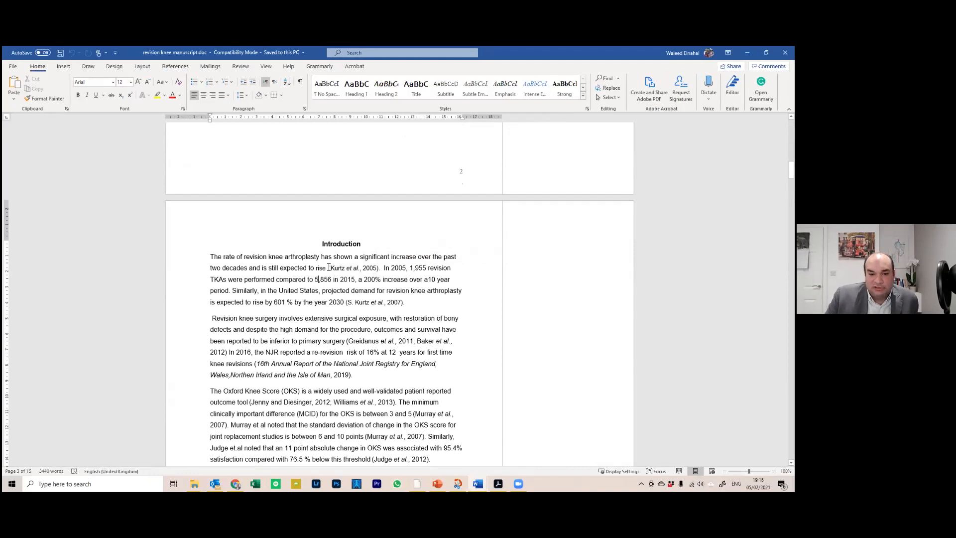
drag(332, 268, 370, 269)
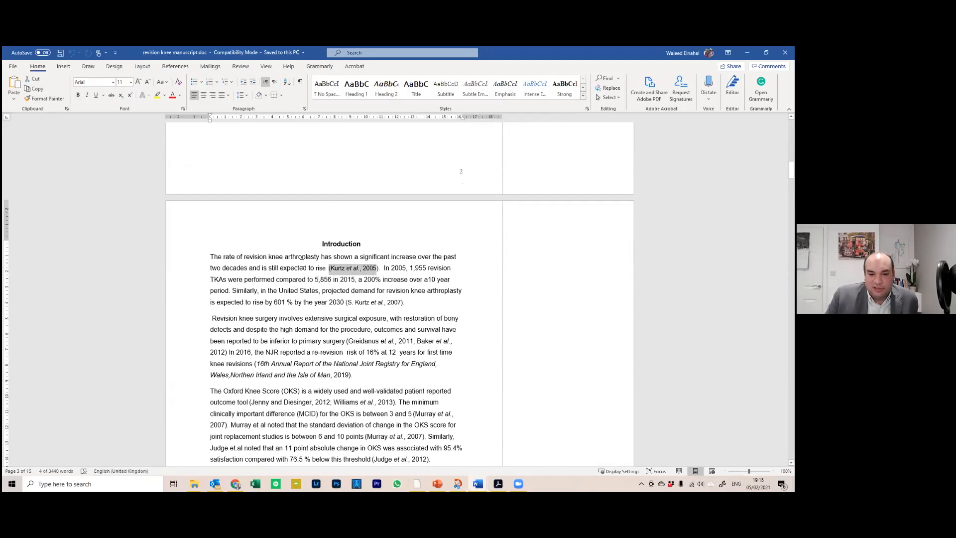
drag(348, 300, 404, 296)
click(310, 361)
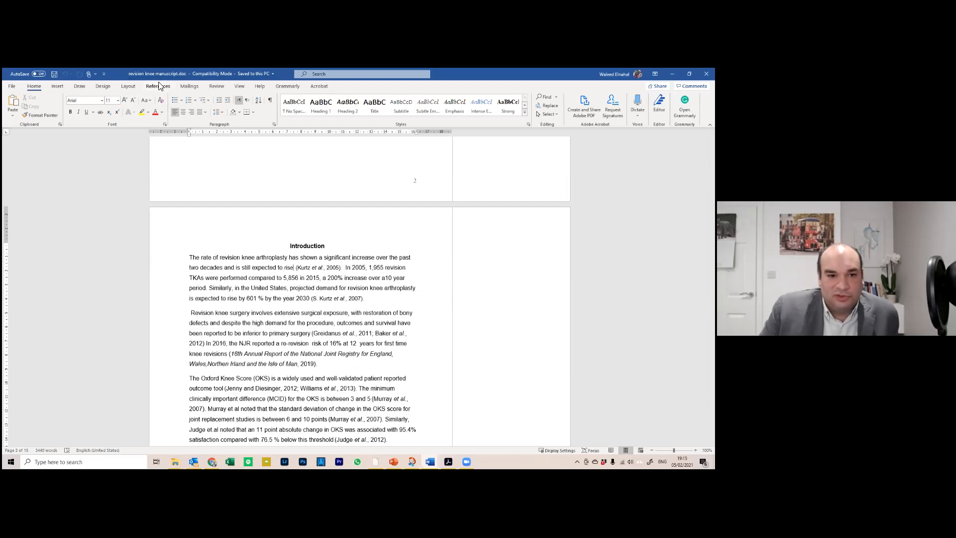
click(175, 67)
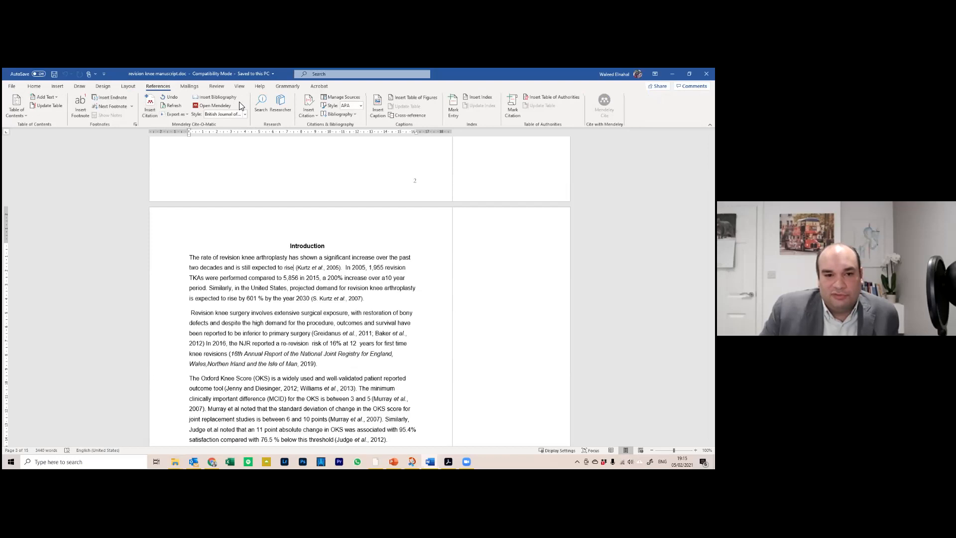
Search Mendeley's Insert Citation for 'kurtz 2005', then switch over to Mendeley Desktop
click(151, 115)
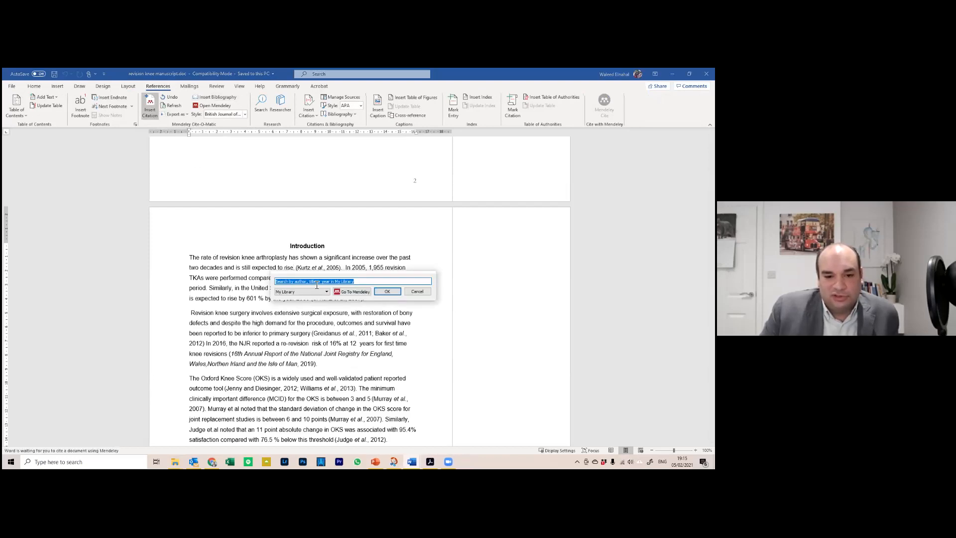
text(kur)
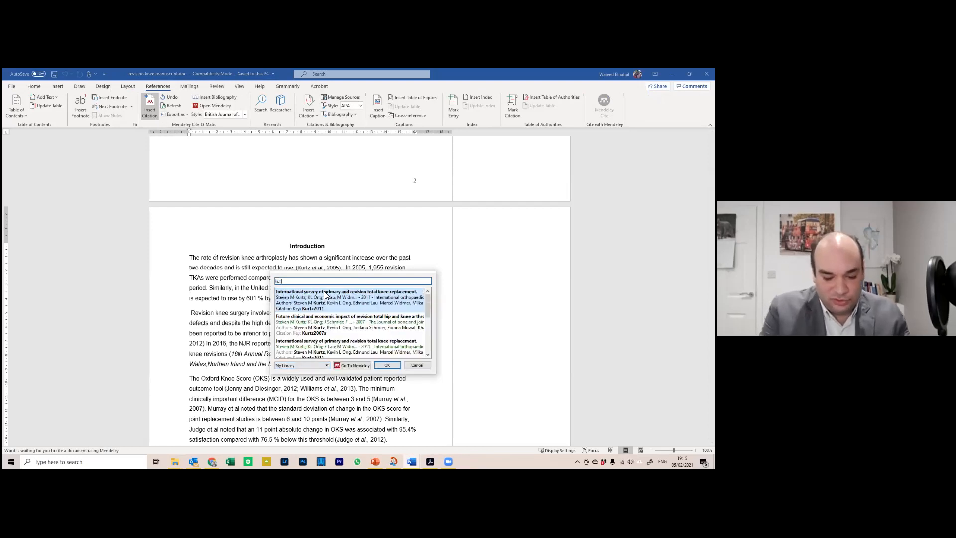
text(tz)
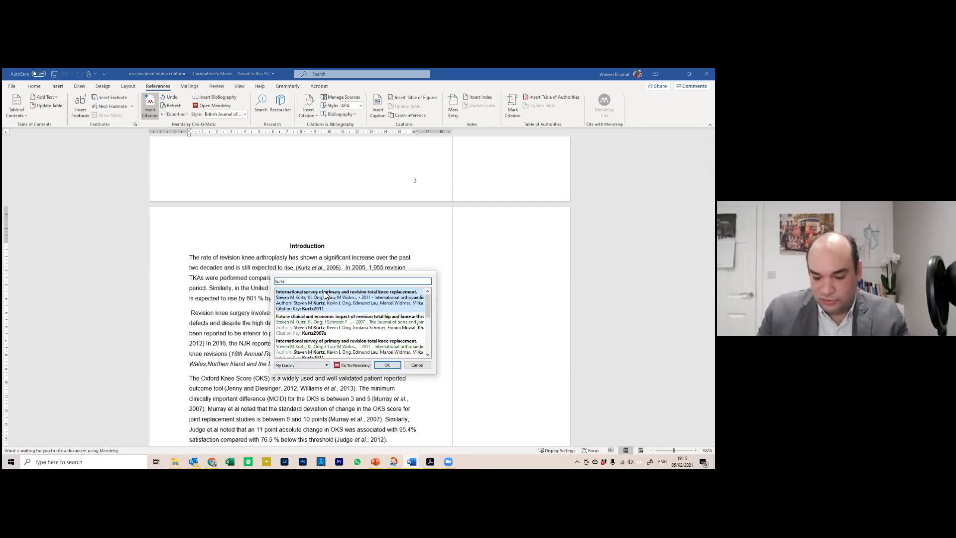
text( 2005)
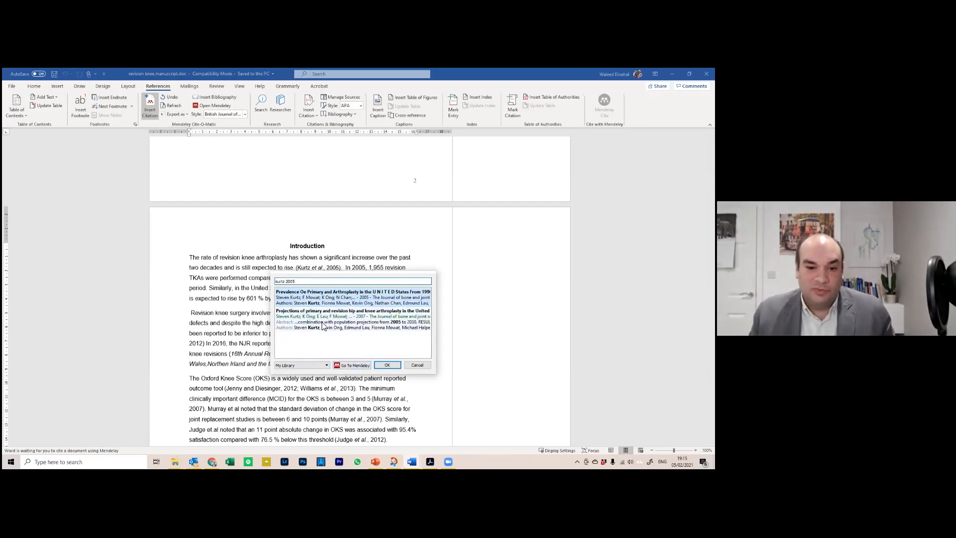
click(351, 365)
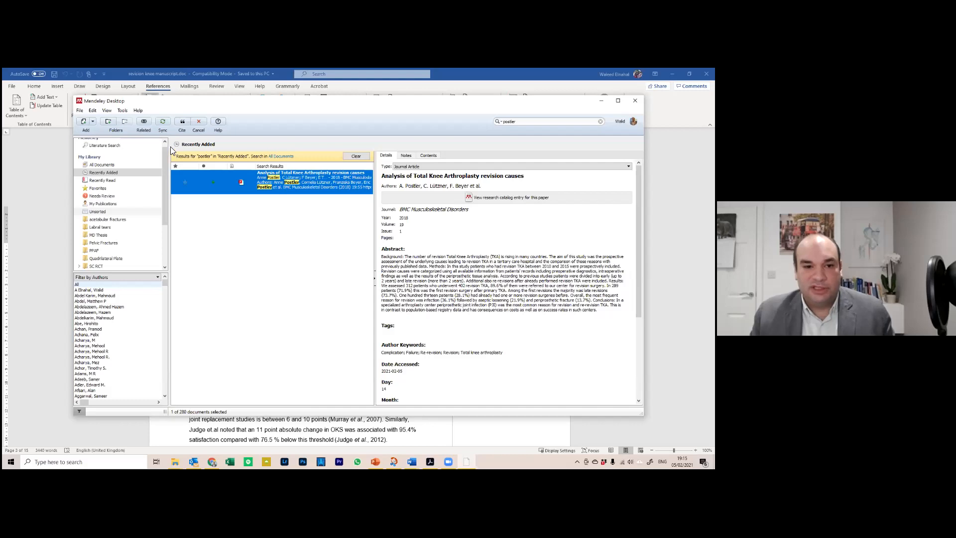
Search the library for 'kurtz' and cite the 2005 Kurtz prevalence paper into Word
click(600, 122)
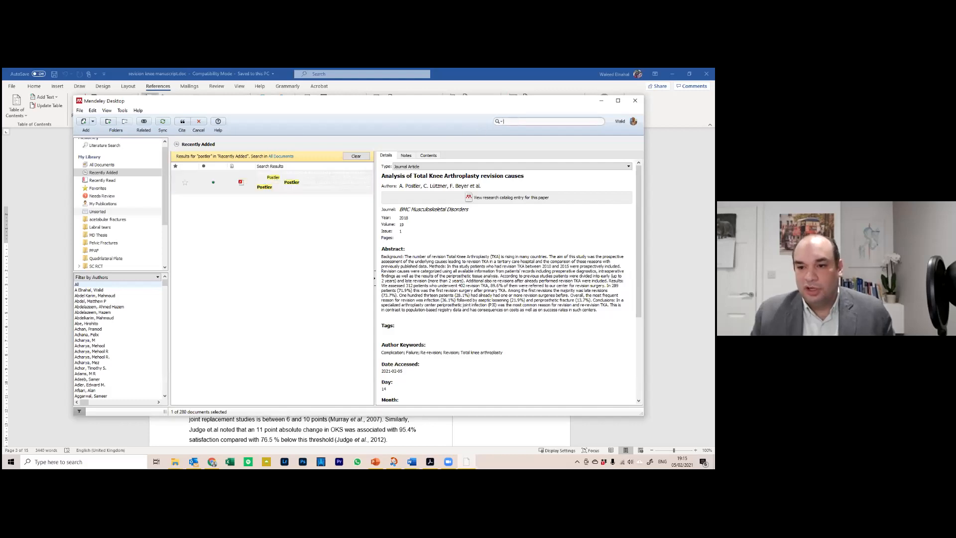
text(ku)
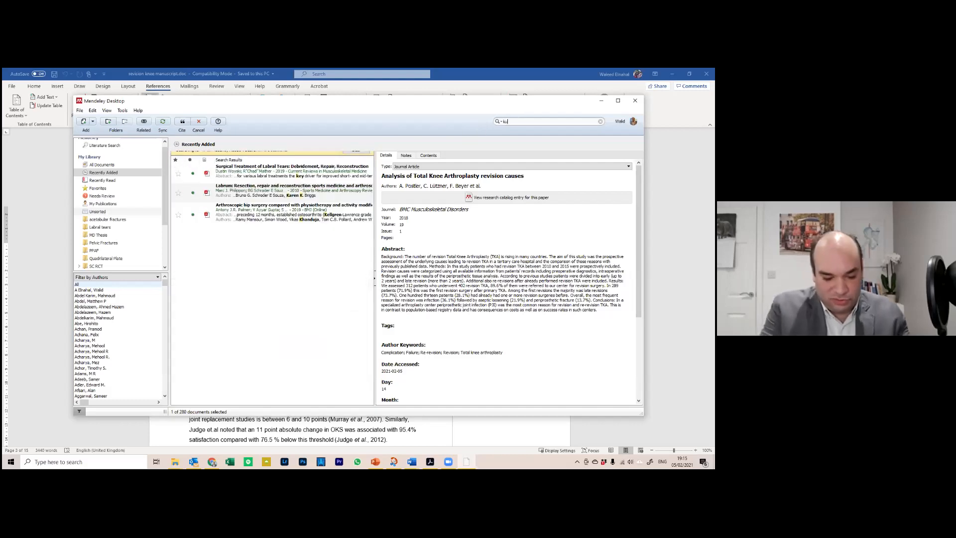
text(rtz)
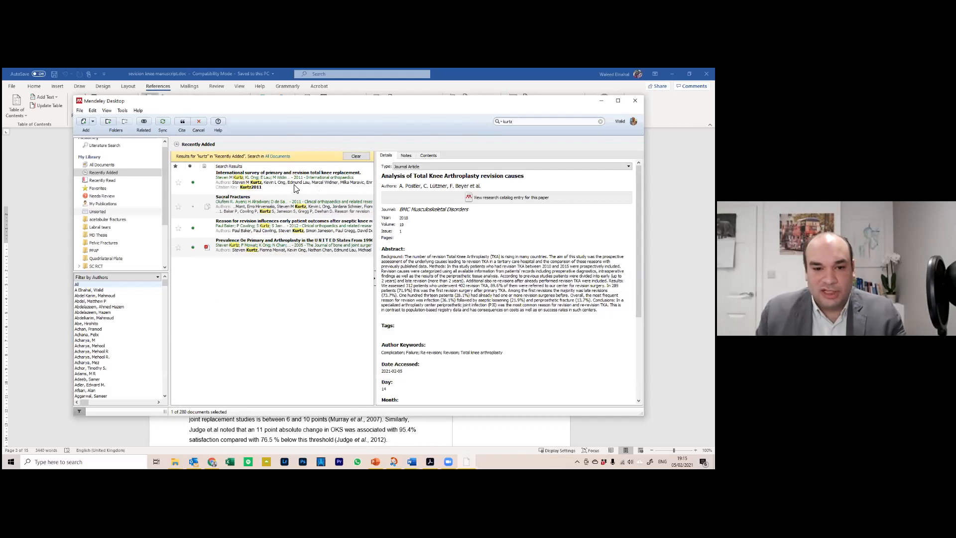
click(317, 231)
click(267, 253)
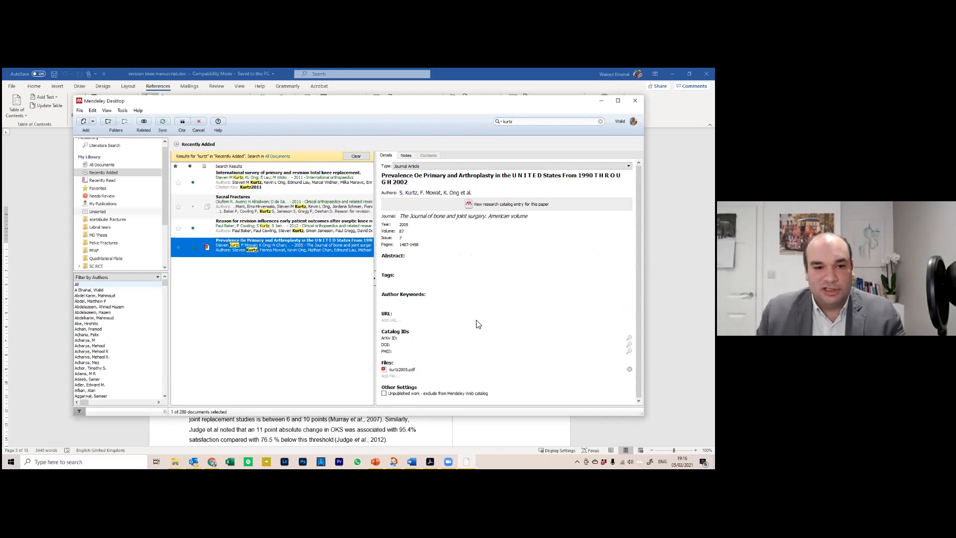
click(183, 123)
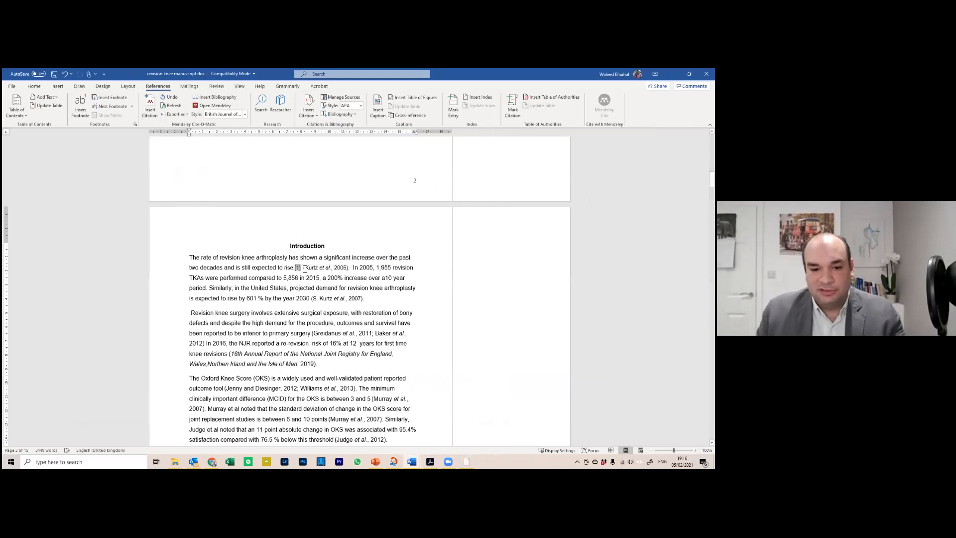
Delete the typed citations '(Kurtz et al., 2005)' and '(S. Kurtz et al., 2007)'
drag(304, 268, 347, 268)
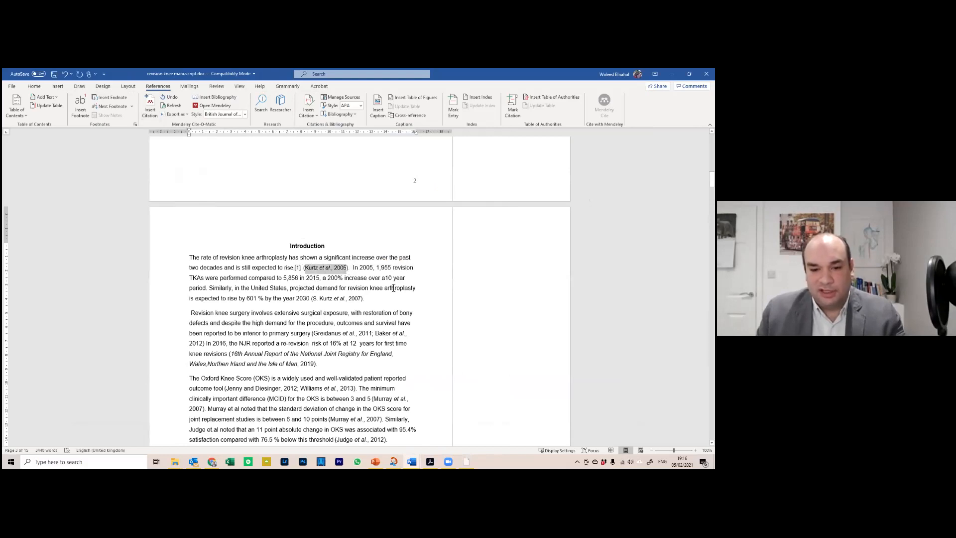
key(Delete)
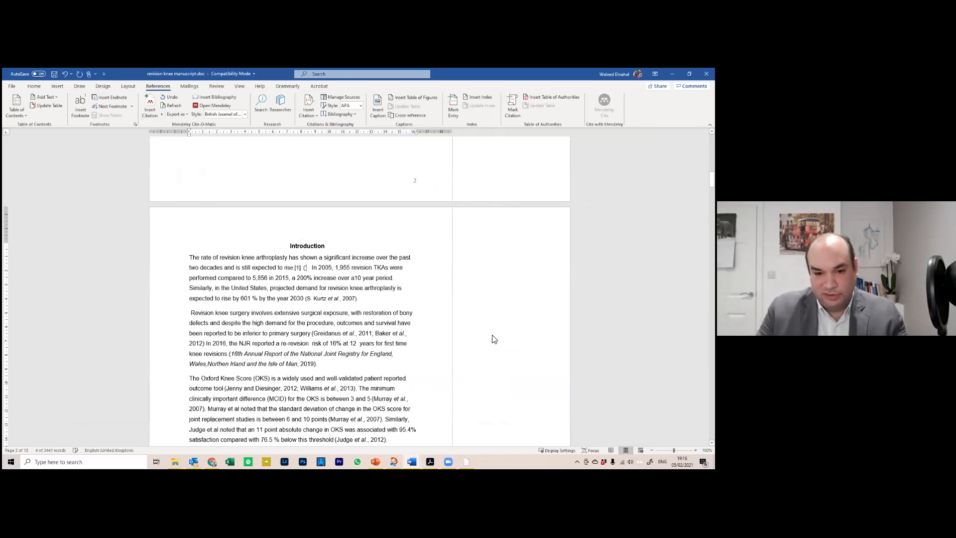
key(BackSpace)
key(Delete)
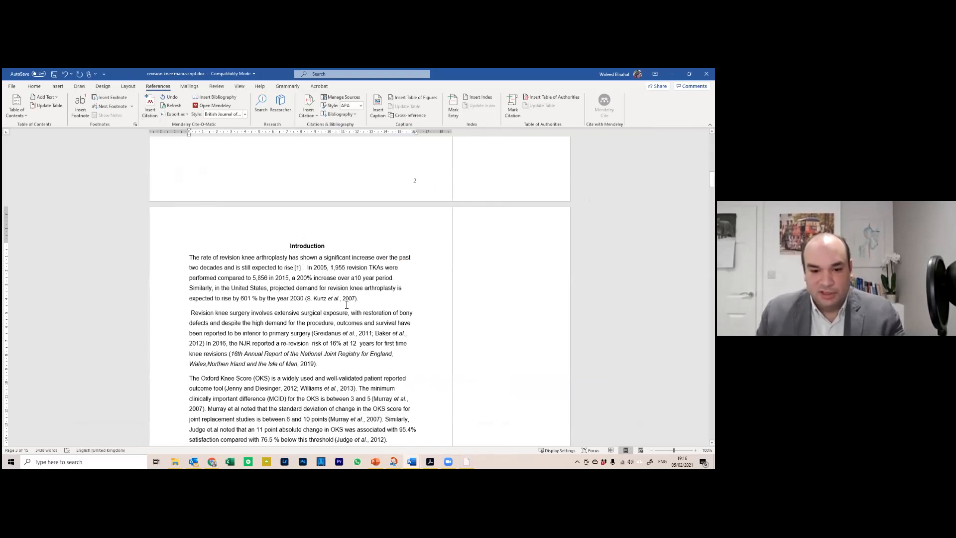
drag(341, 298, 308, 302)
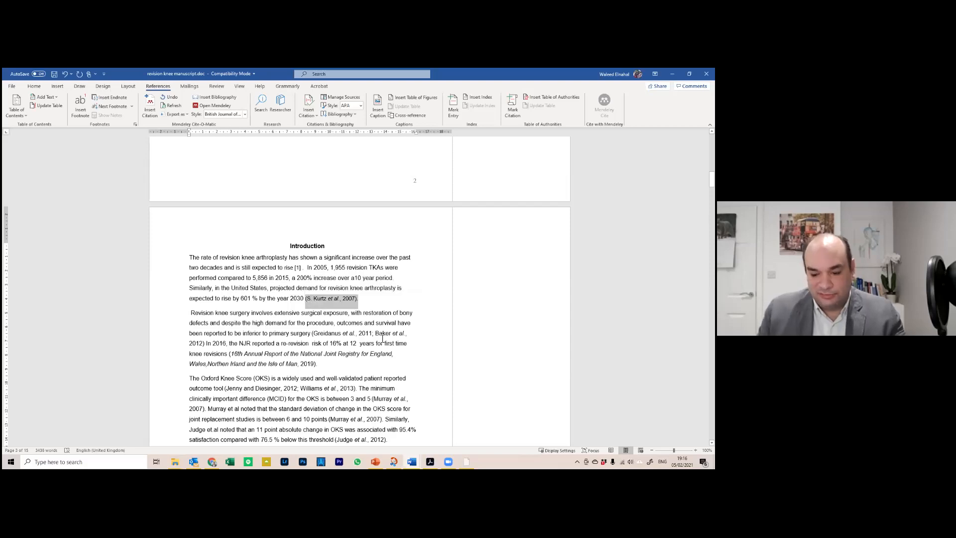
key(Delete)
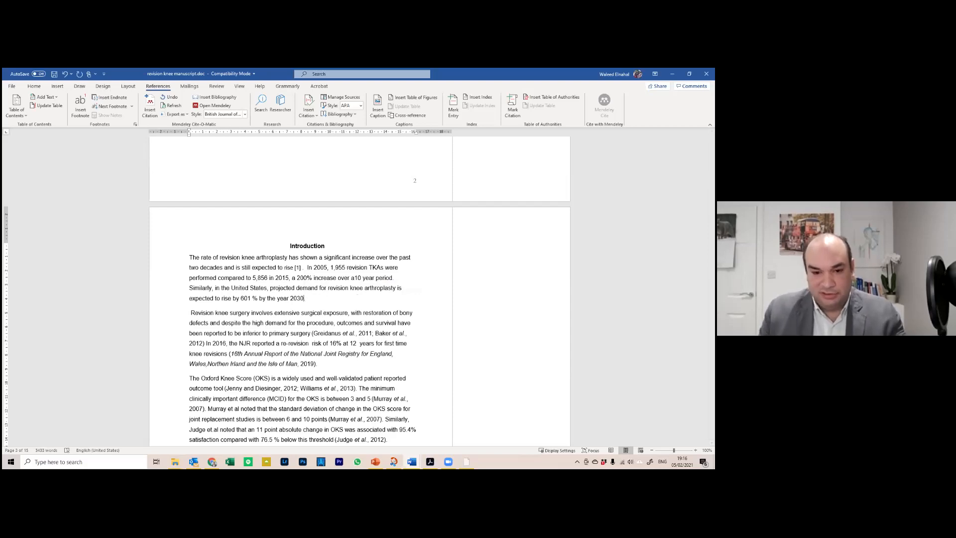
Insert the Kurtz 2007 Mendeley citation after 'by the year 2030', producing [2]
click(149, 107)
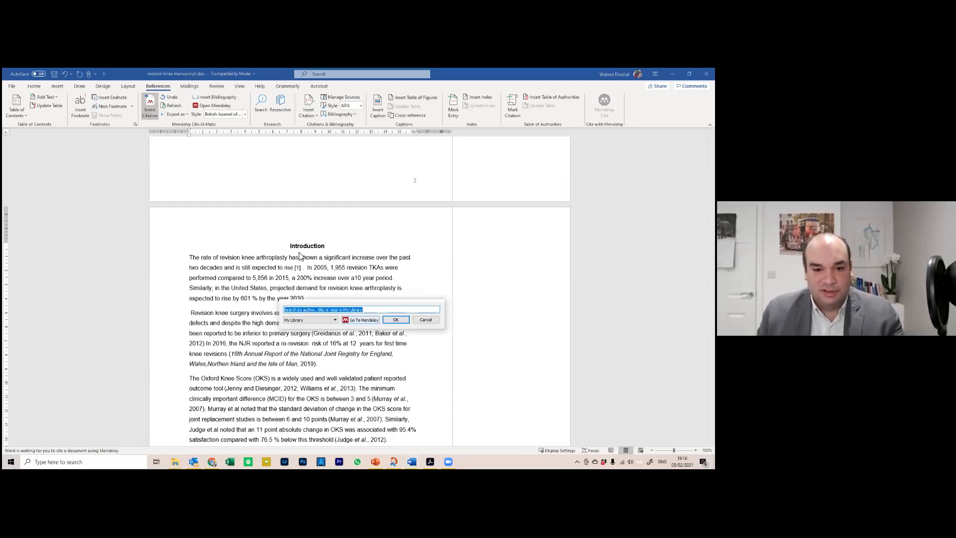
text(kurt)
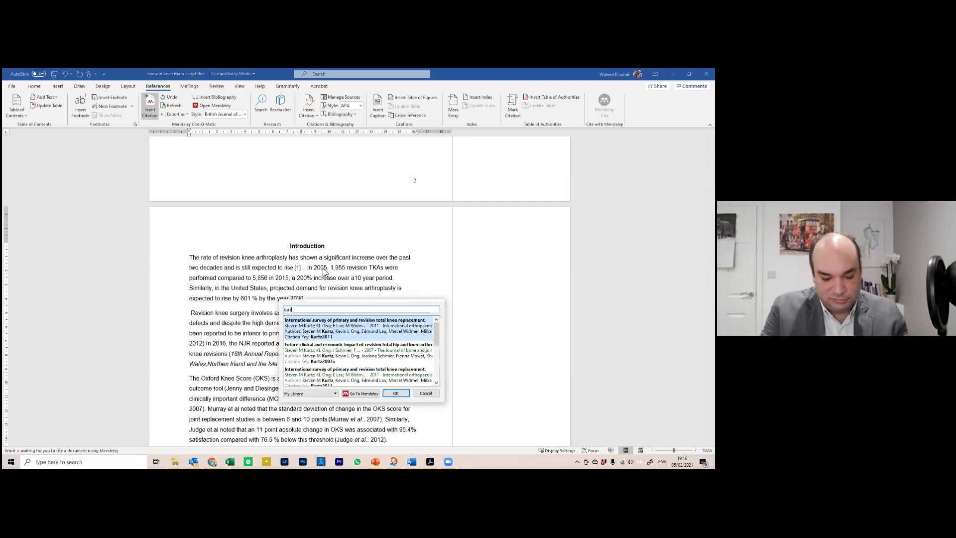
text(z)
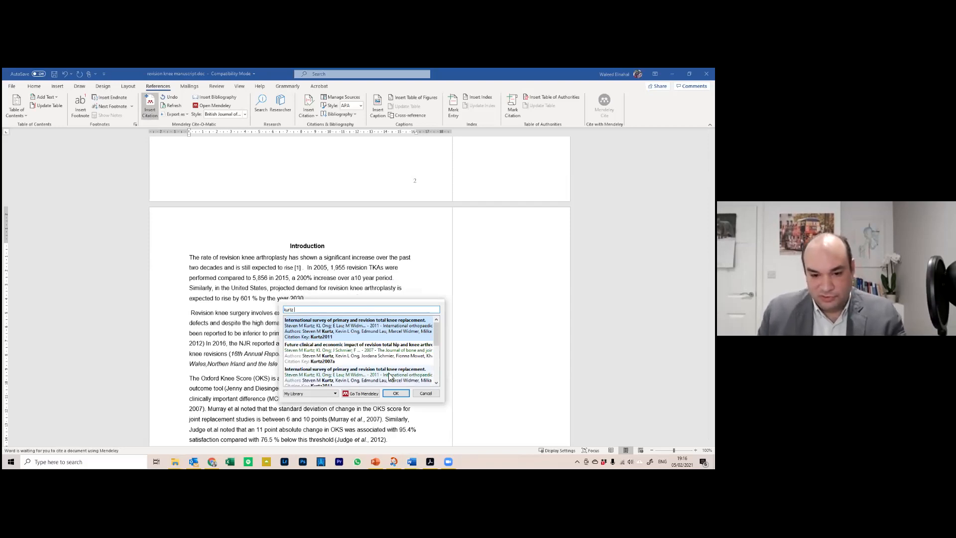
click(349, 359)
click(396, 319)
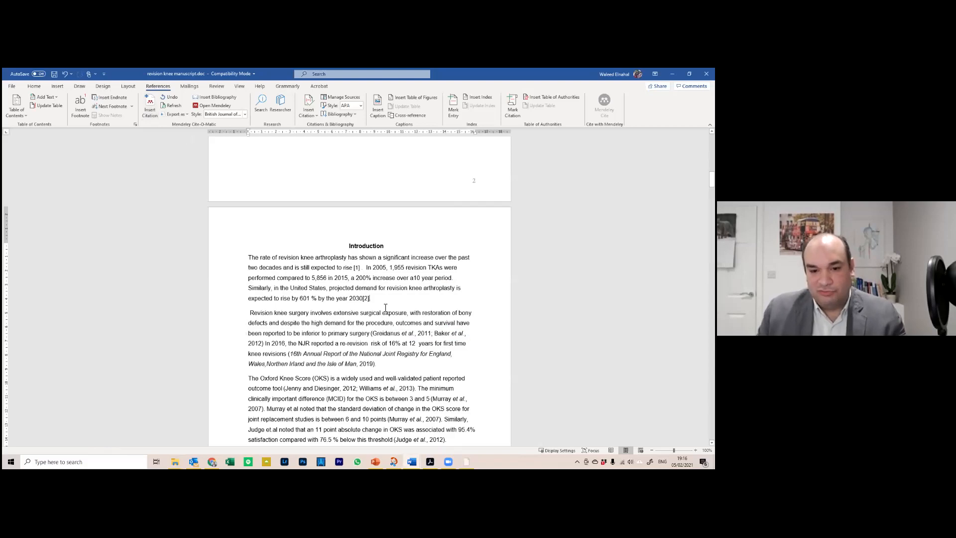
click(367, 299)
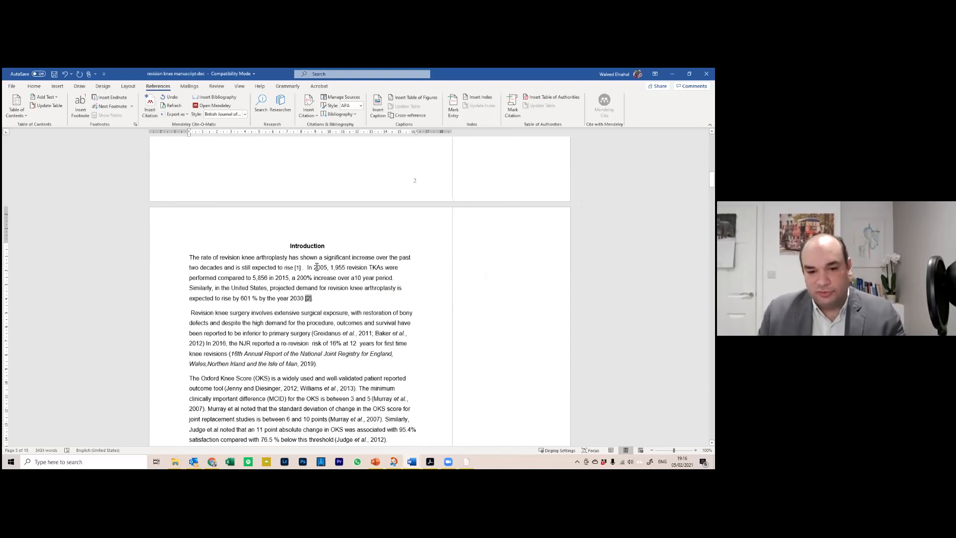
click(317, 299)
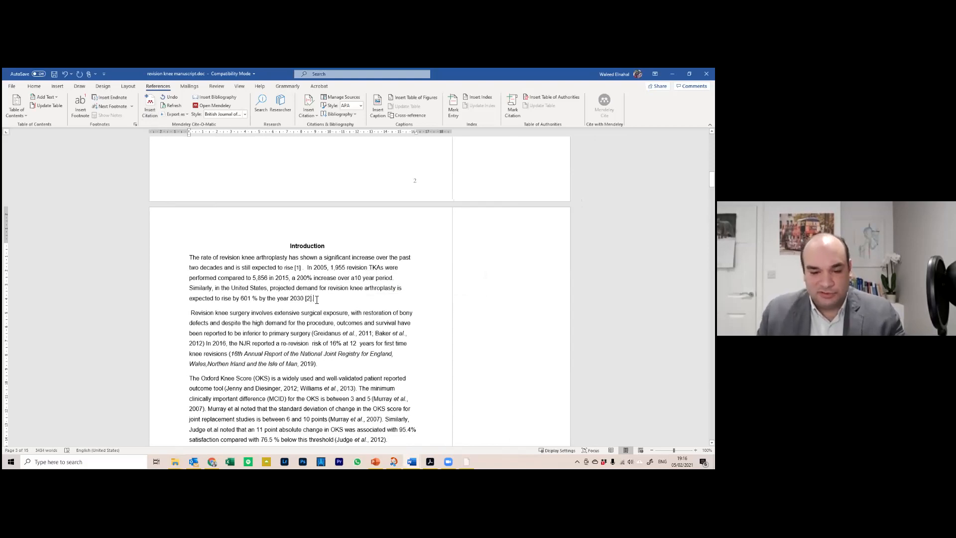
drag(711, 180, 711, 369)
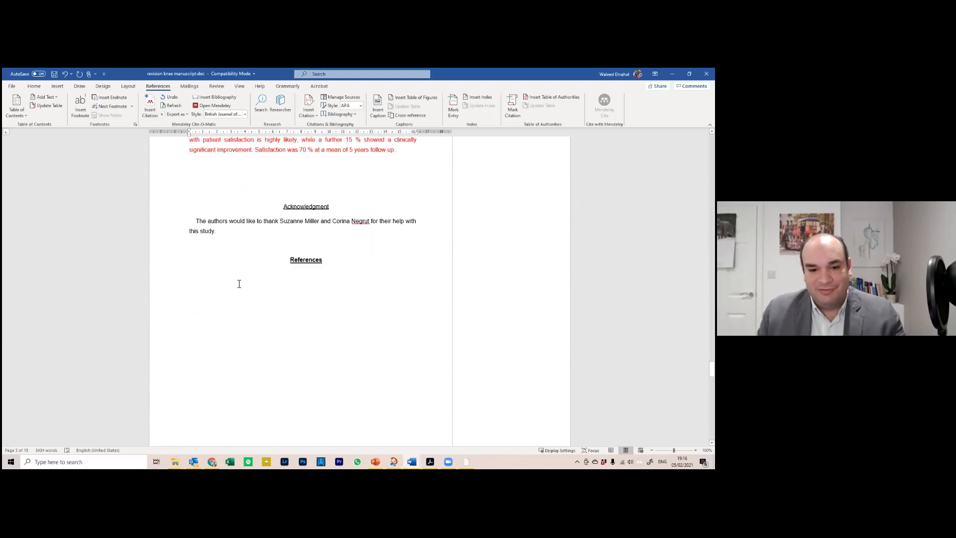
Insert a Mendeley bibliography on a new line below the References heading, listing both Kurtz papers
click(301, 281)
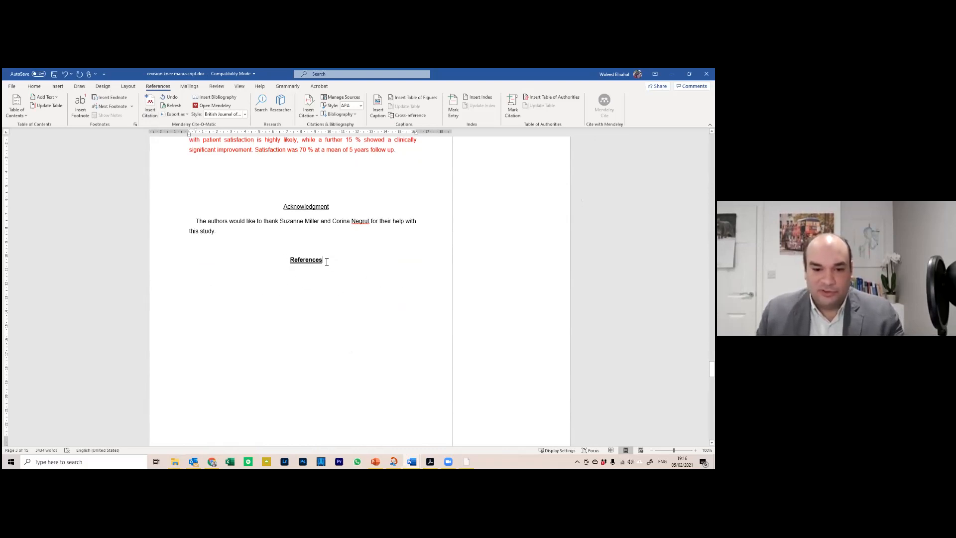
key(Return)
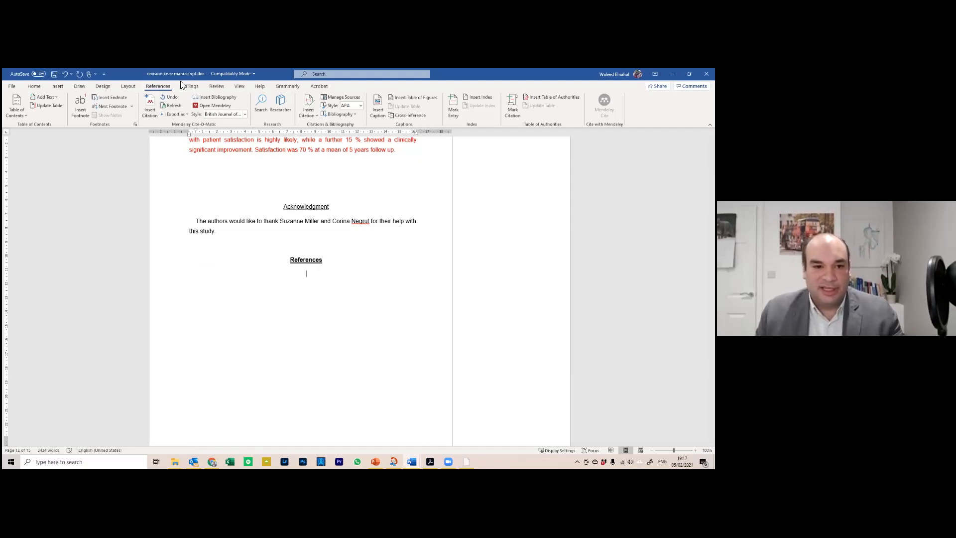
click(215, 96)
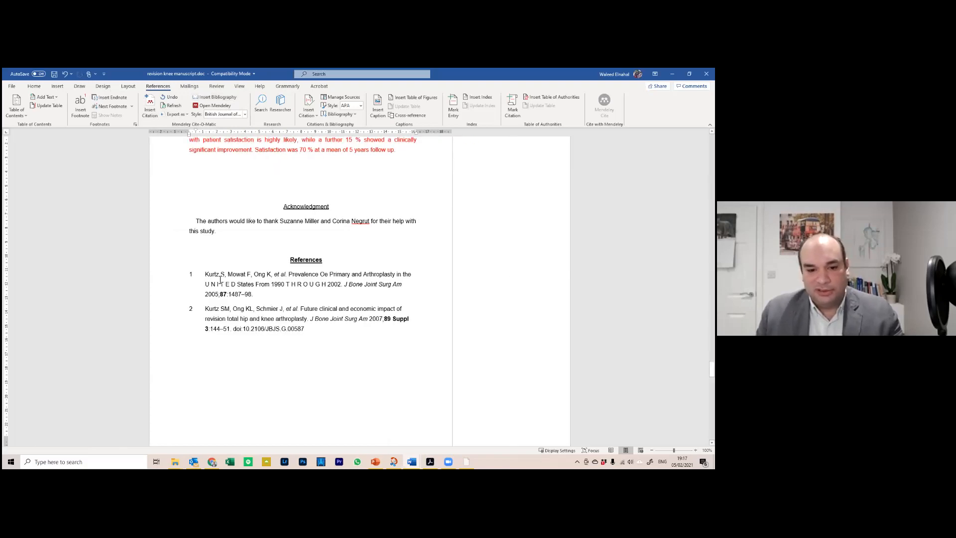
click(232, 293)
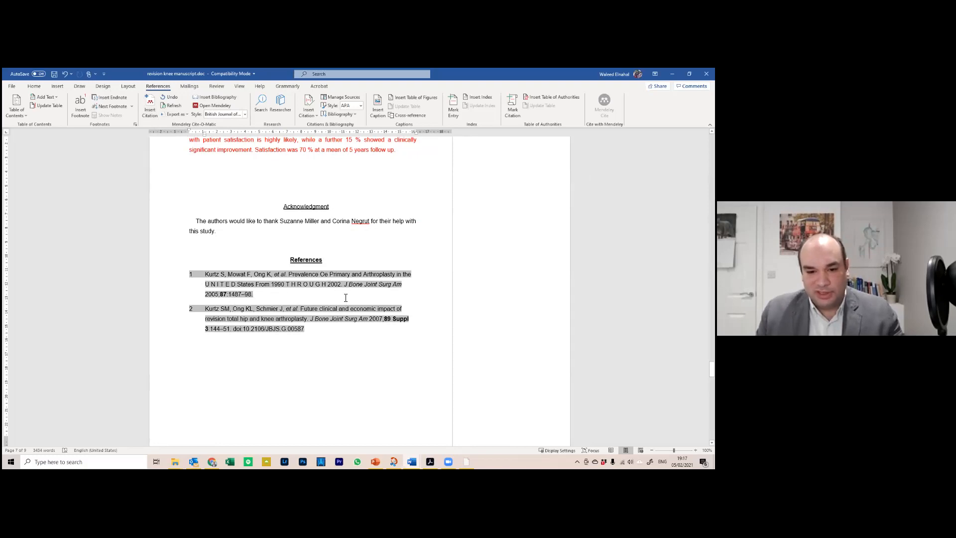
scroll(381, 332, up, 3)
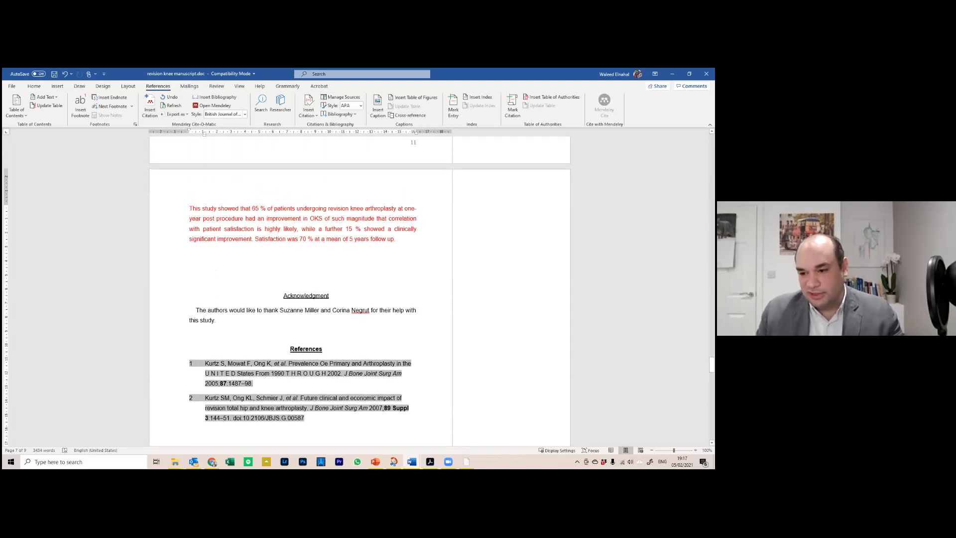
drag(712, 365, 711, 175)
Move the sentences from 'In 2005' to '2030 [2]' to the paragraph start and refresh citation numbering
drag(318, 380, 320, 349)
key(ctrl+c)
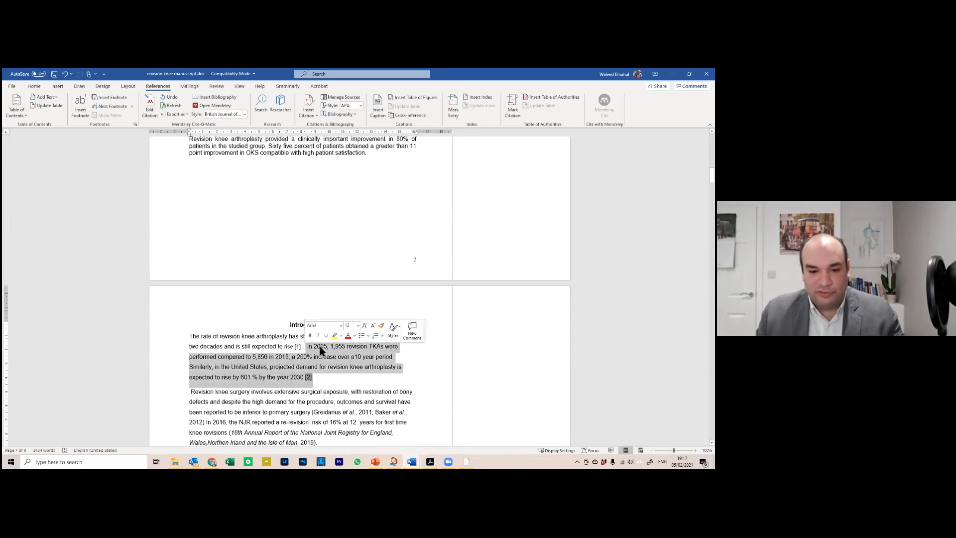
right_click(320, 350)
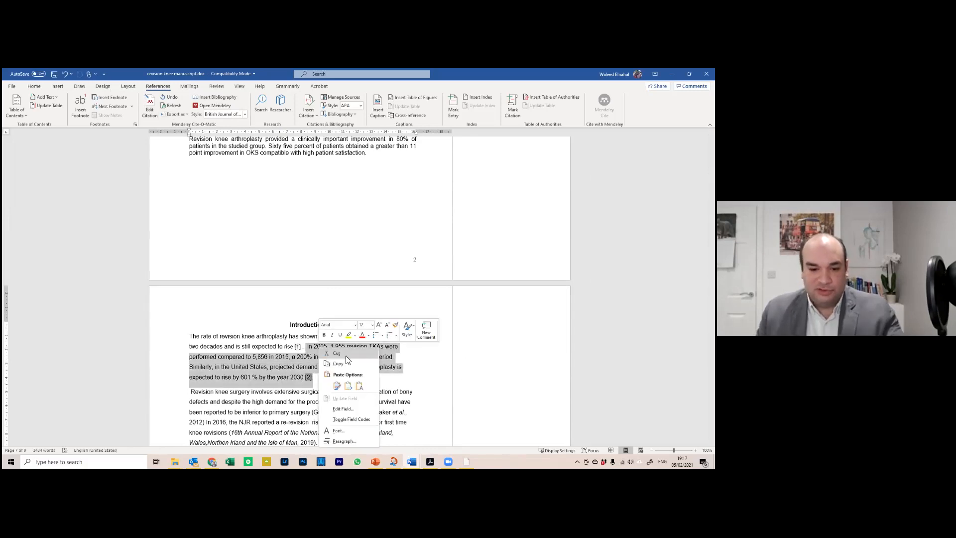
click(344, 354)
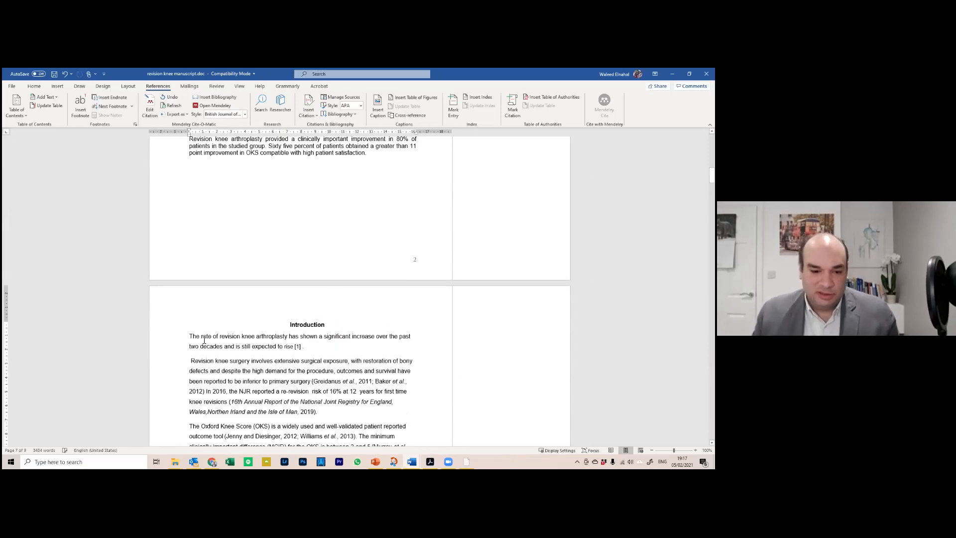
click(189, 337)
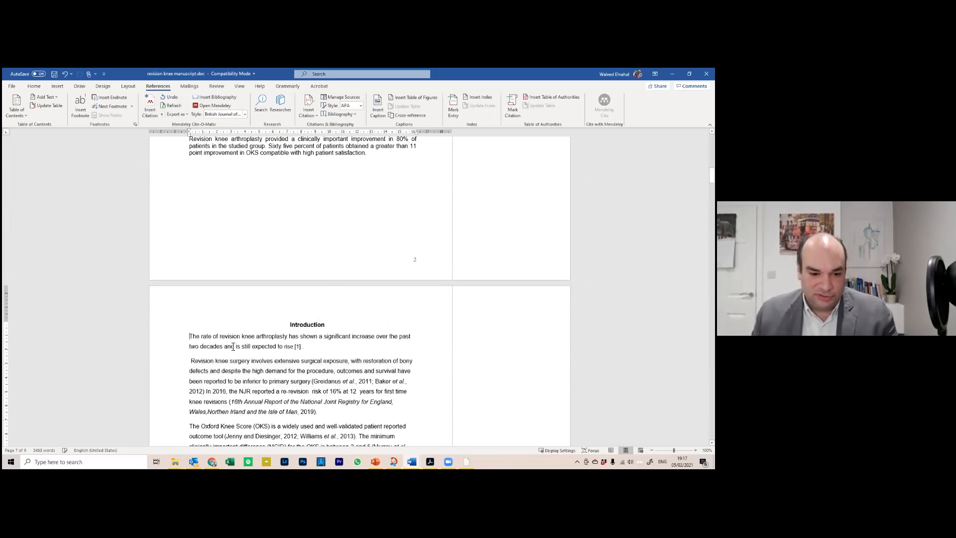
key(ctrl+v)
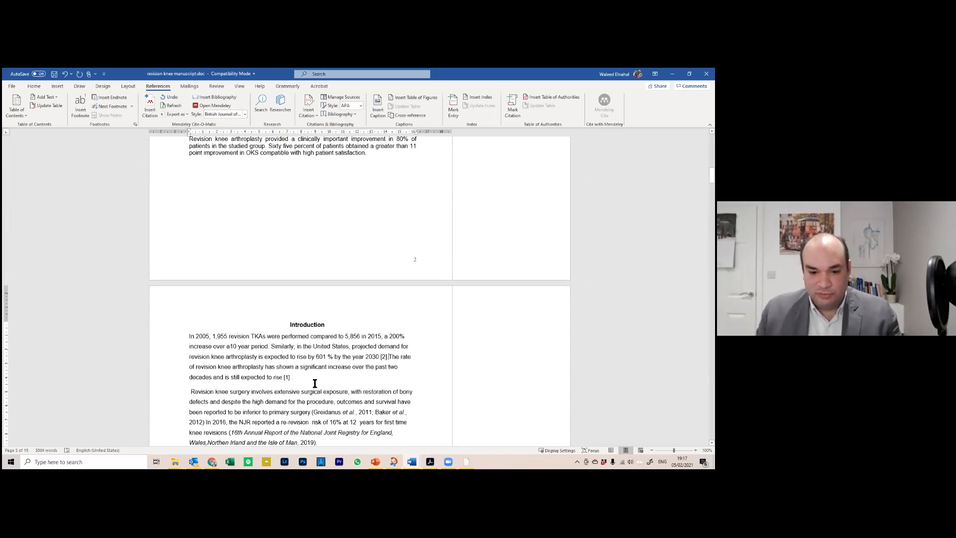
click(172, 105)
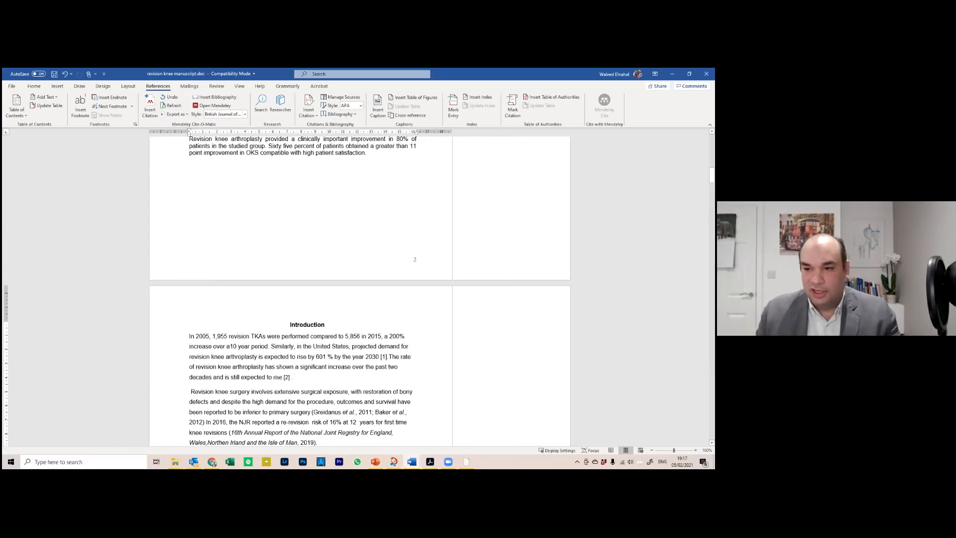
Review the renumbered Introduction citations, then minimise the revision knee manuscript
drag(711, 177, 711, 371)
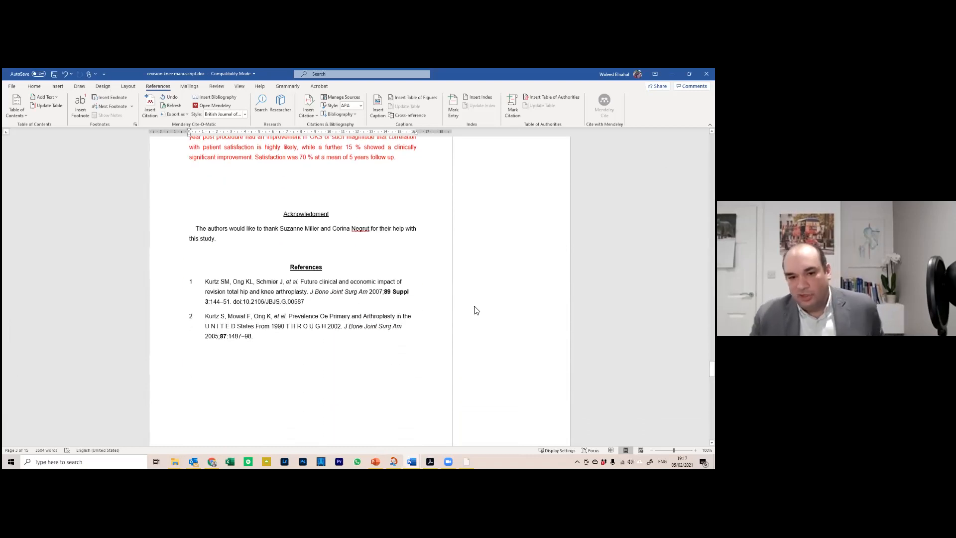
drag(712, 369, 712, 158)
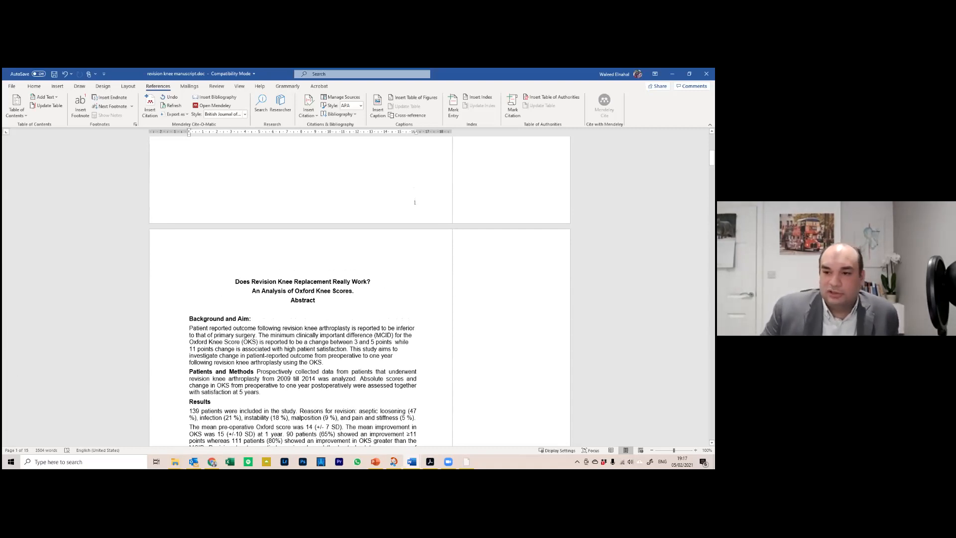
scroll(468, 195, down, 15)
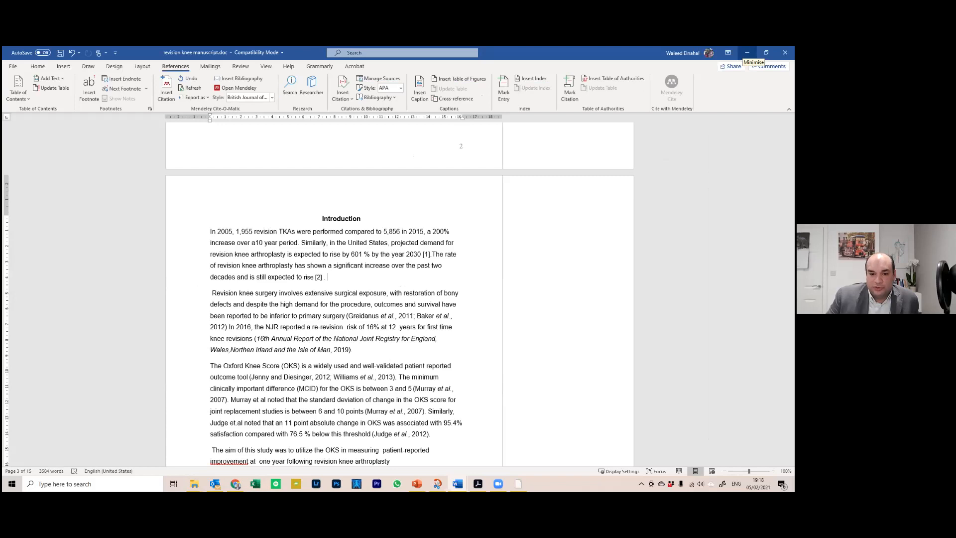
click(747, 53)
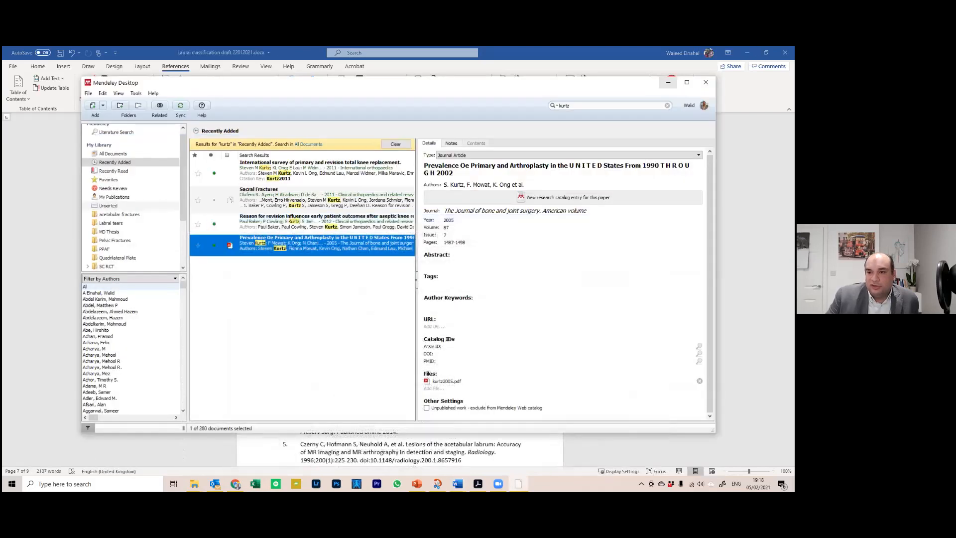
Minimise Mendeley Desktop and inspect the labral draft's numbered References citation field
click(668, 82)
scroll(347, 245, up, 2)
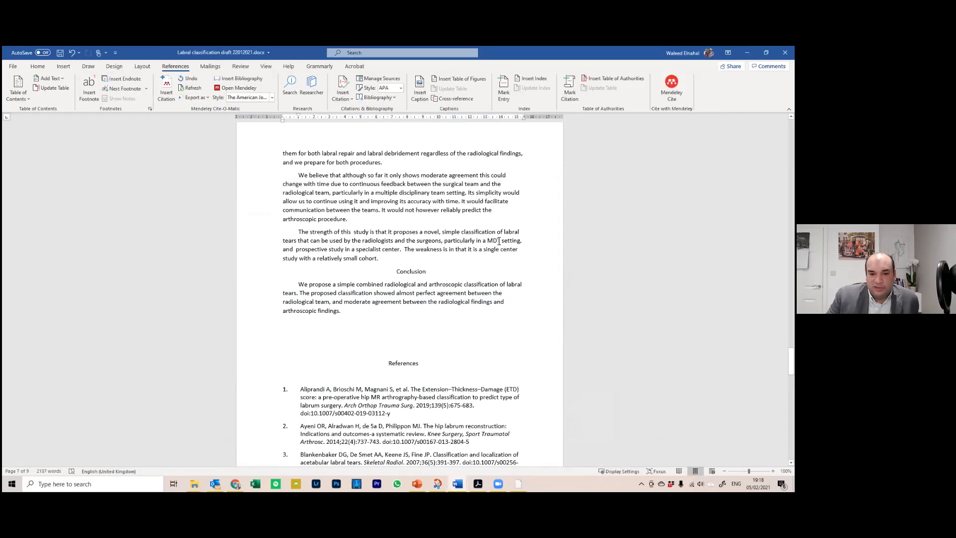
click(335, 413)
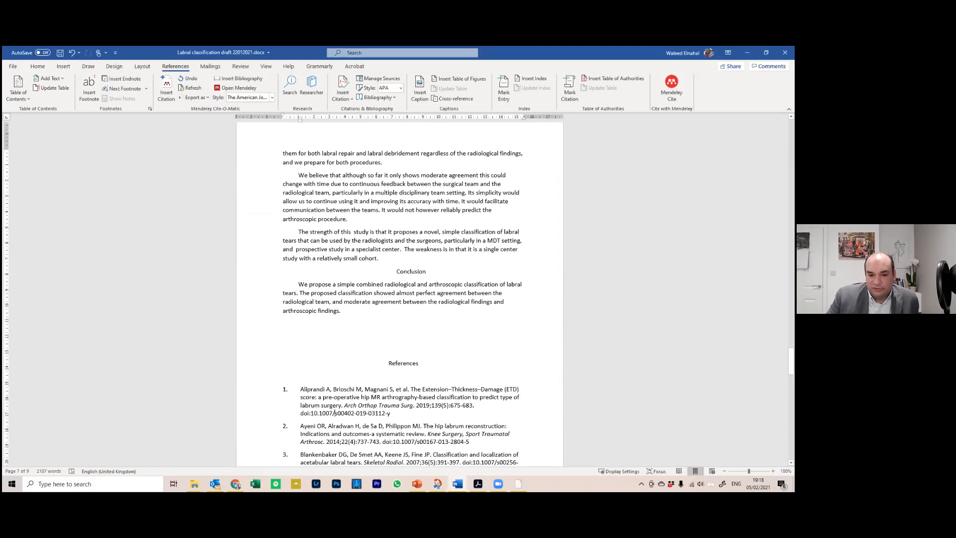
drag(791, 359, 791, 379)
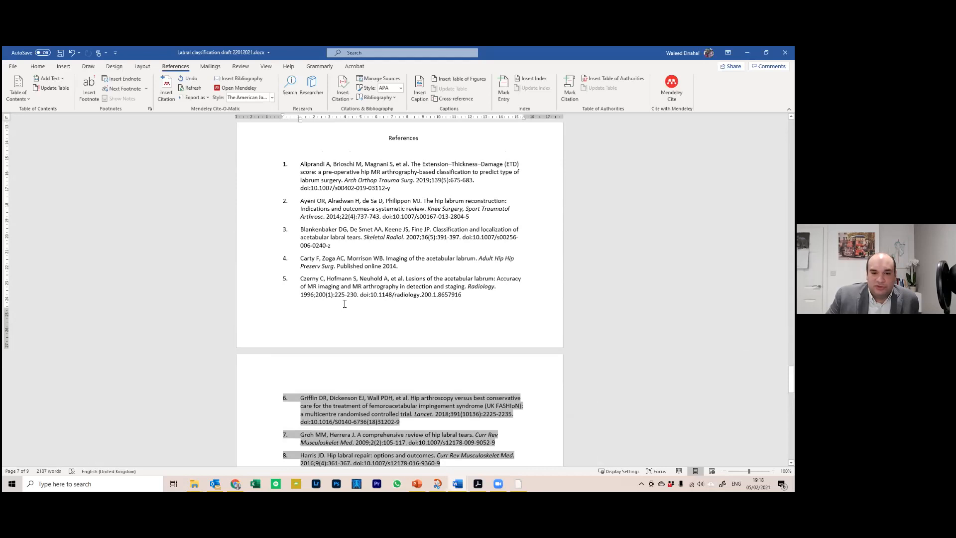
click(344, 303)
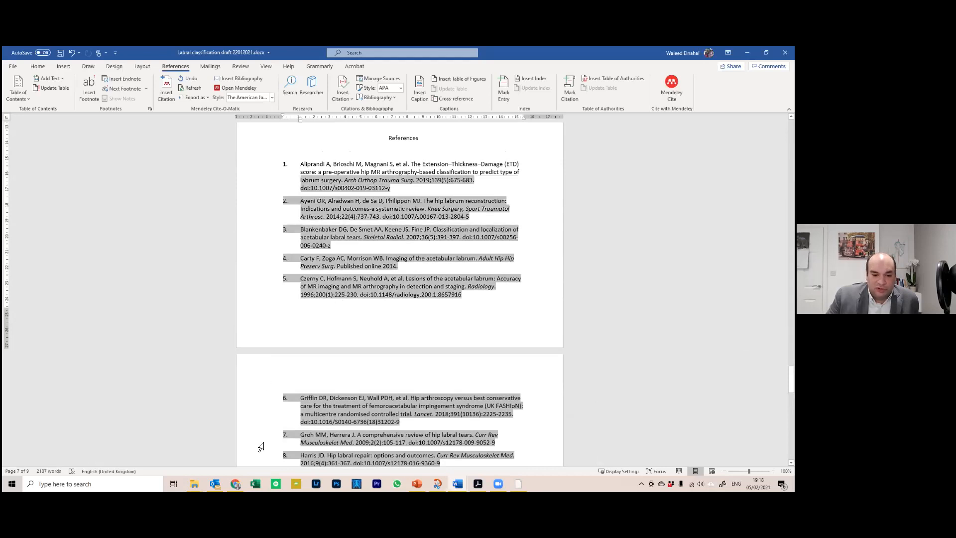
Bring Chrome forward on Springer's 'Information for journal article authors' page
mouse_move(236, 483)
click(274, 437)
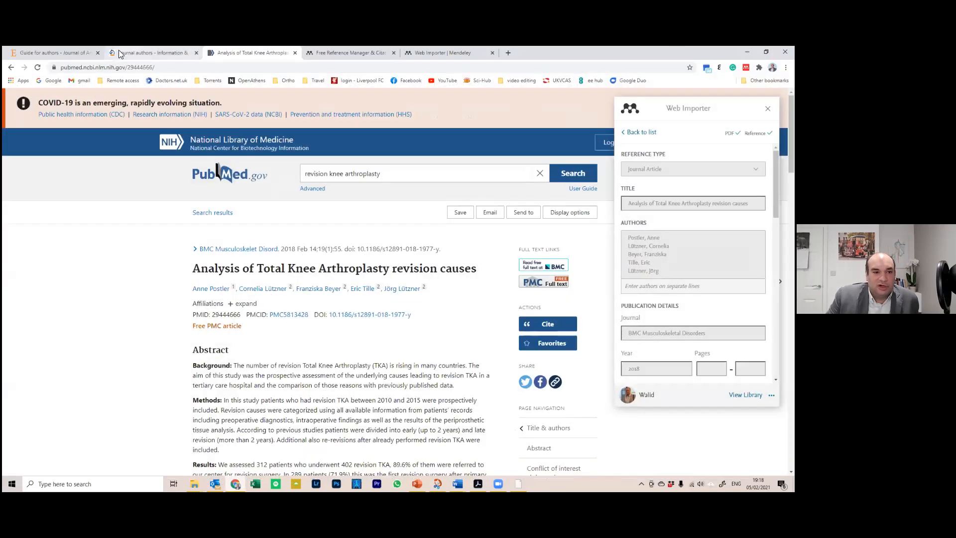
click(119, 53)
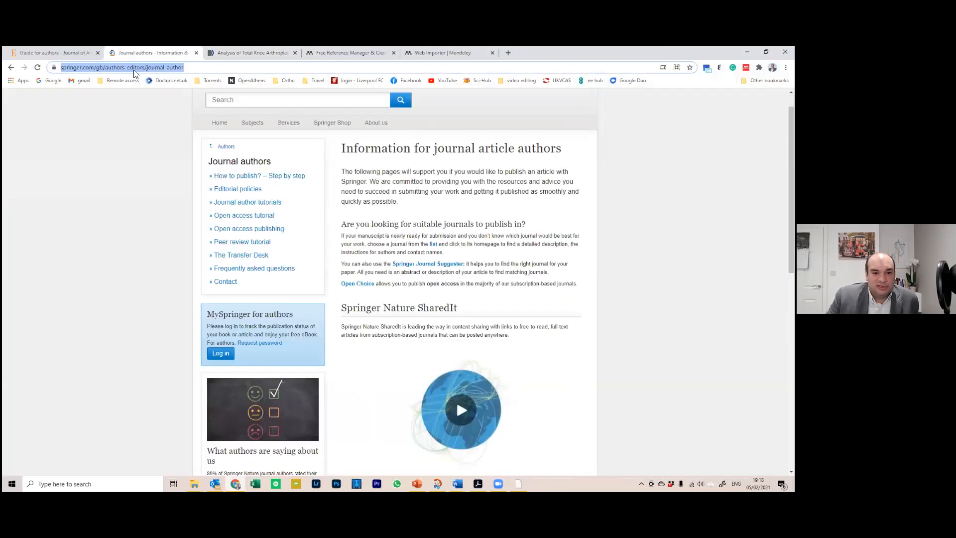
Review the Journal of Arthroplasty example reference's number, title, year/volume/pages and DOI, then leave Chrome
click(50, 52)
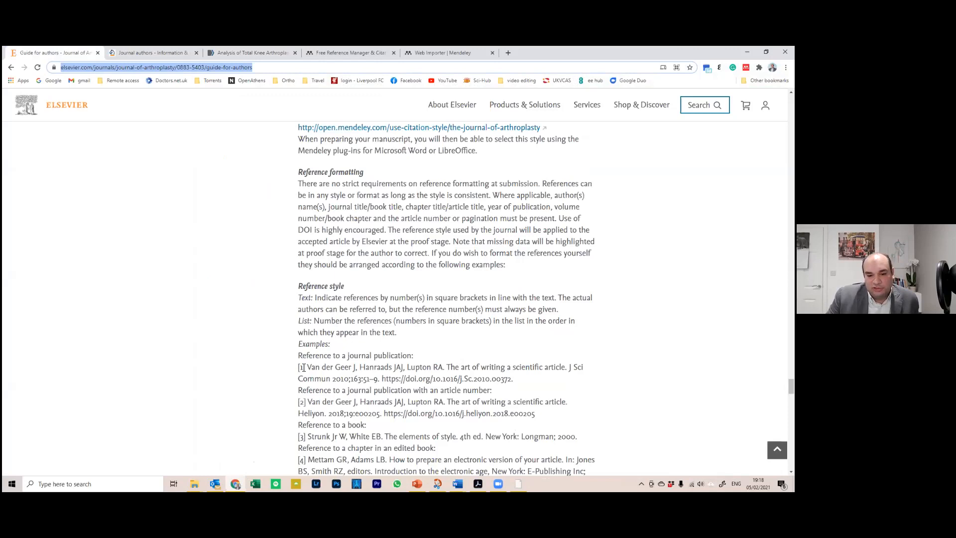
drag(299, 369, 306, 367)
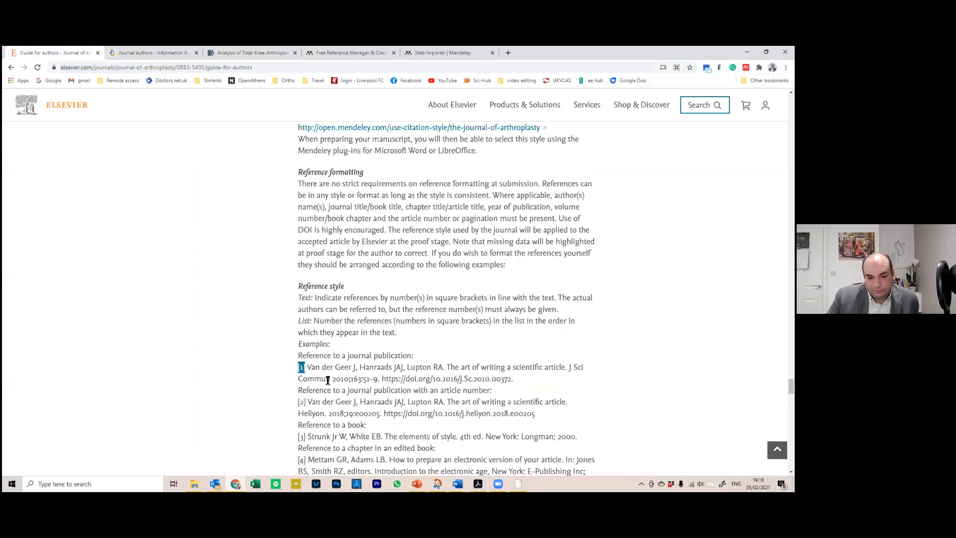
drag(312, 367, 561, 367)
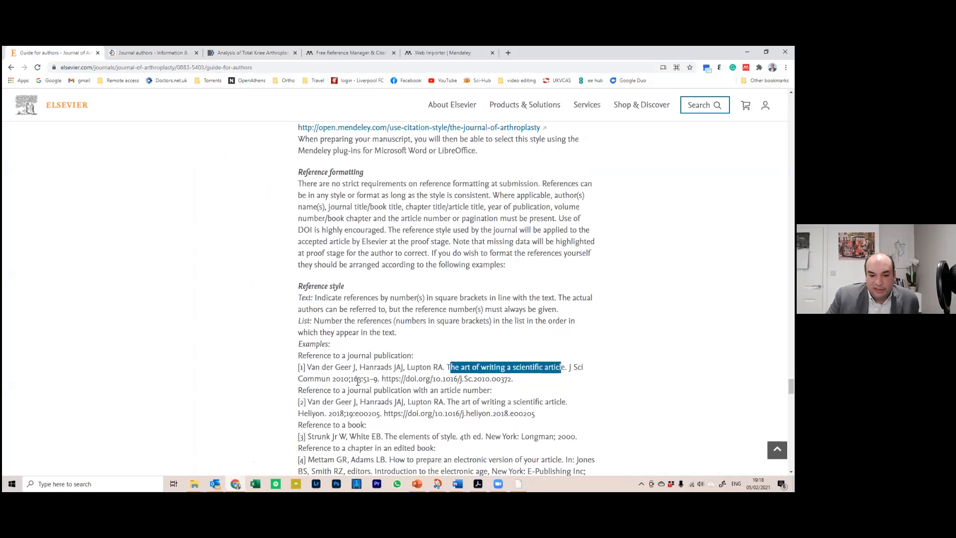
drag(337, 379, 375, 380)
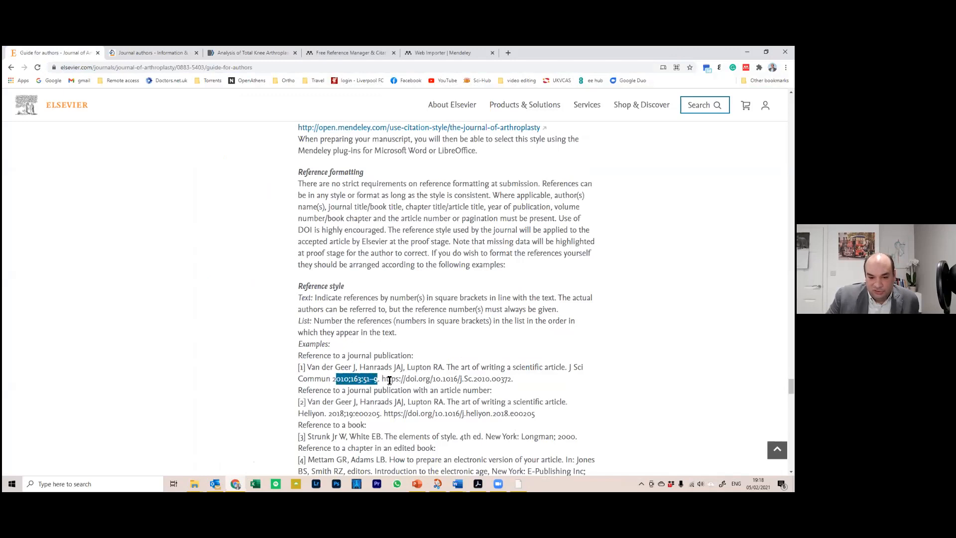
drag(388, 379, 490, 379)
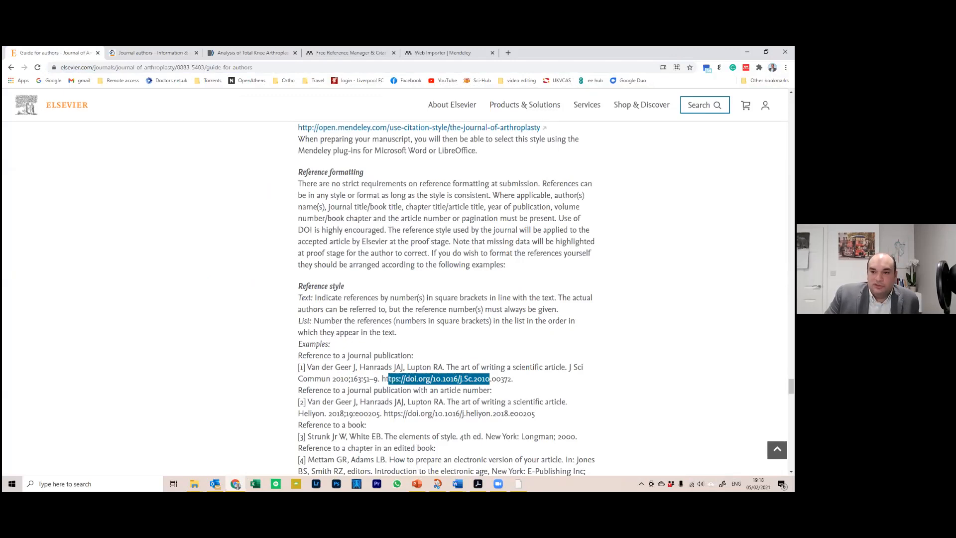
click(747, 52)
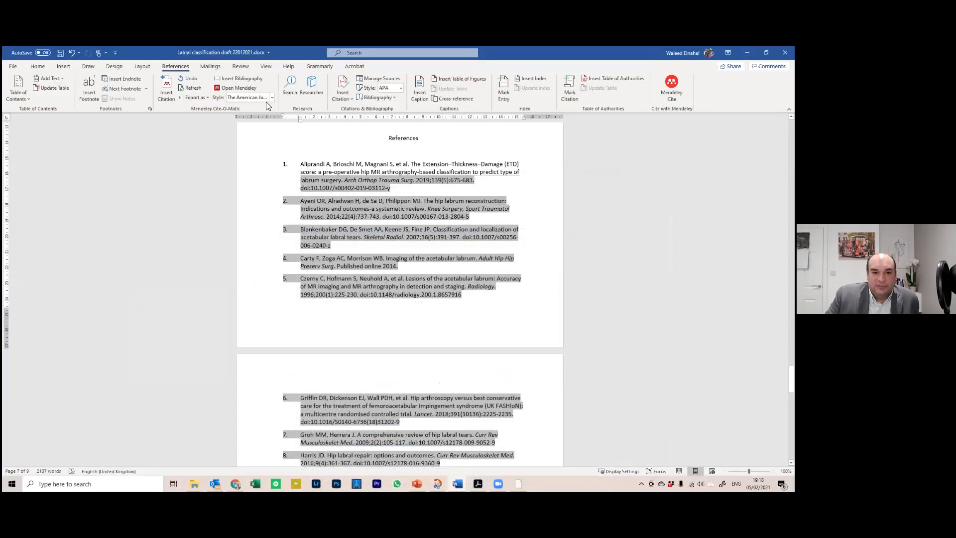
Search for 'journal of arthroplasty', install The Journal of Arthroplasty style and use it
click(272, 96)
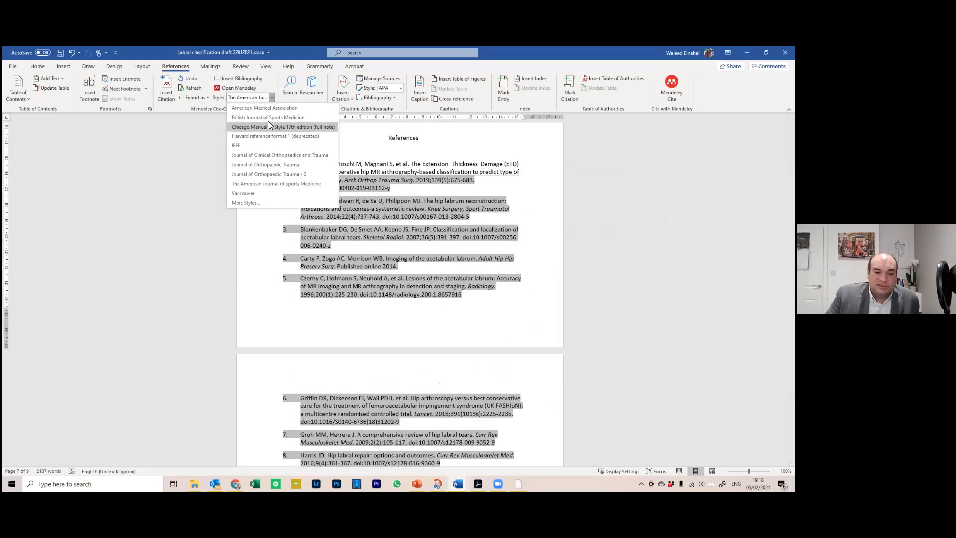
click(270, 200)
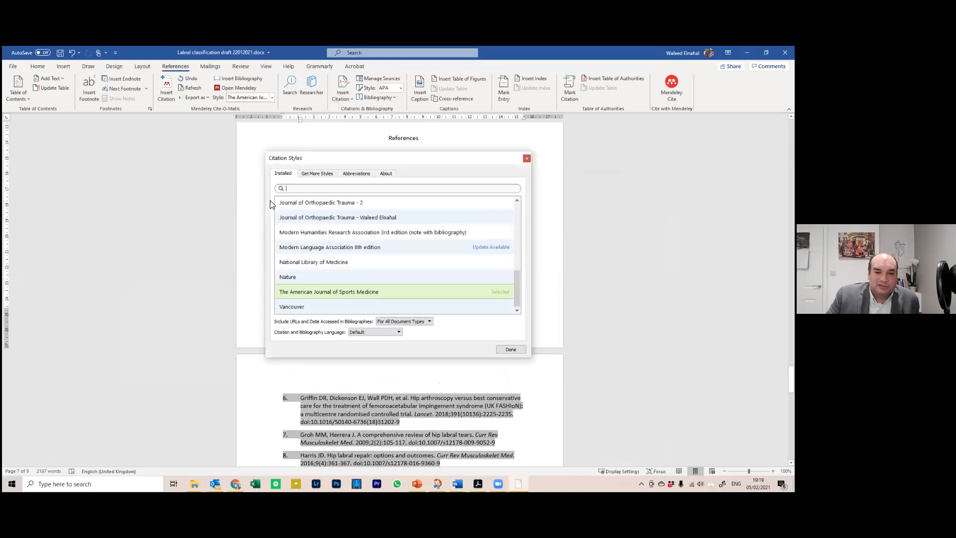
click(313, 176)
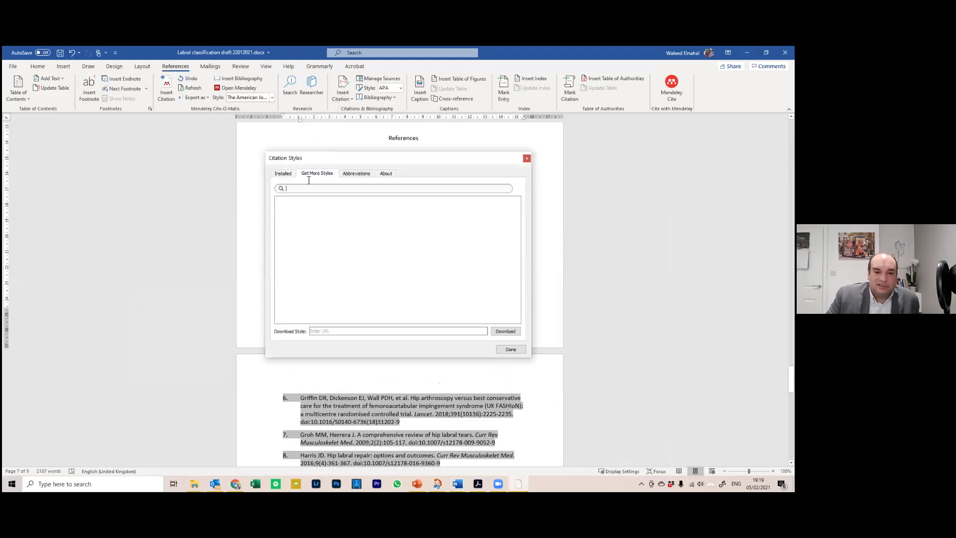
text(jo)
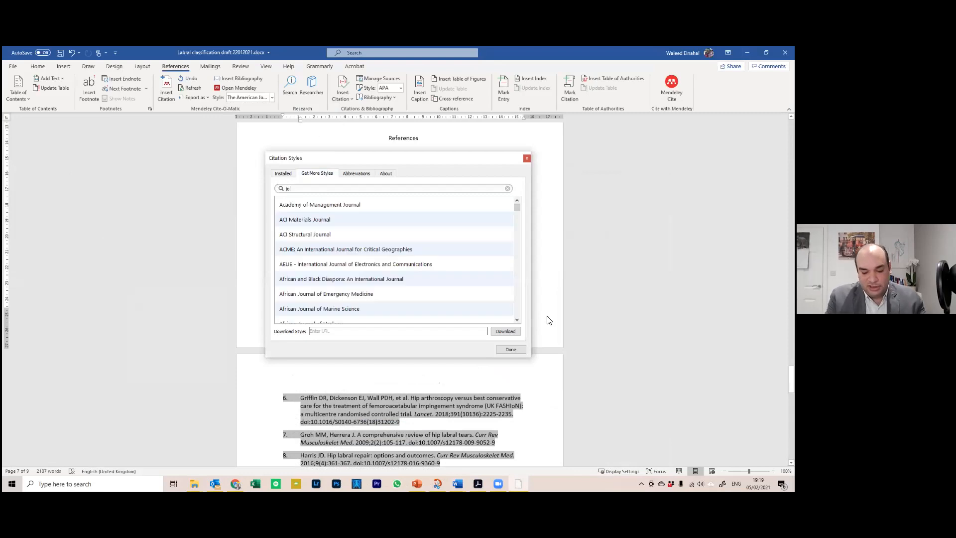
text(urnal of arthroplasty)
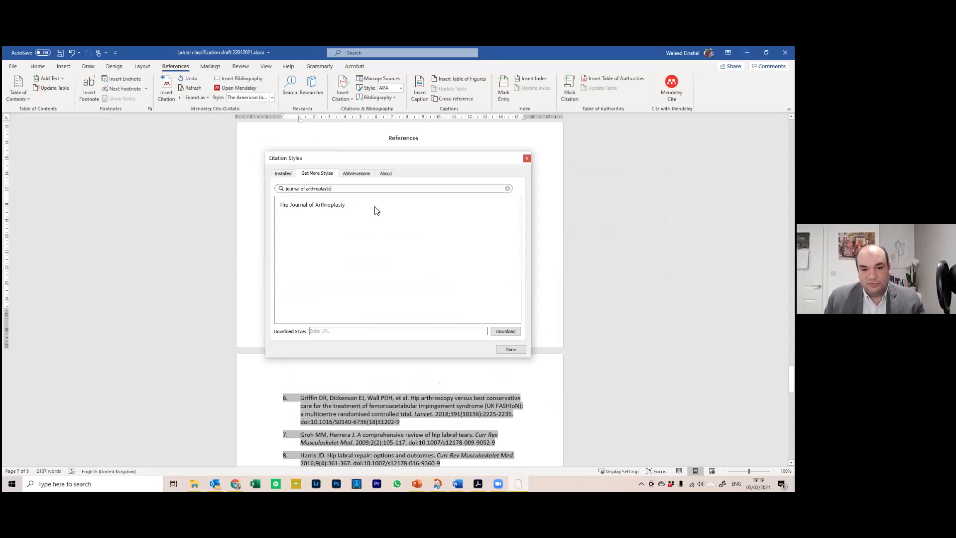
click(492, 215)
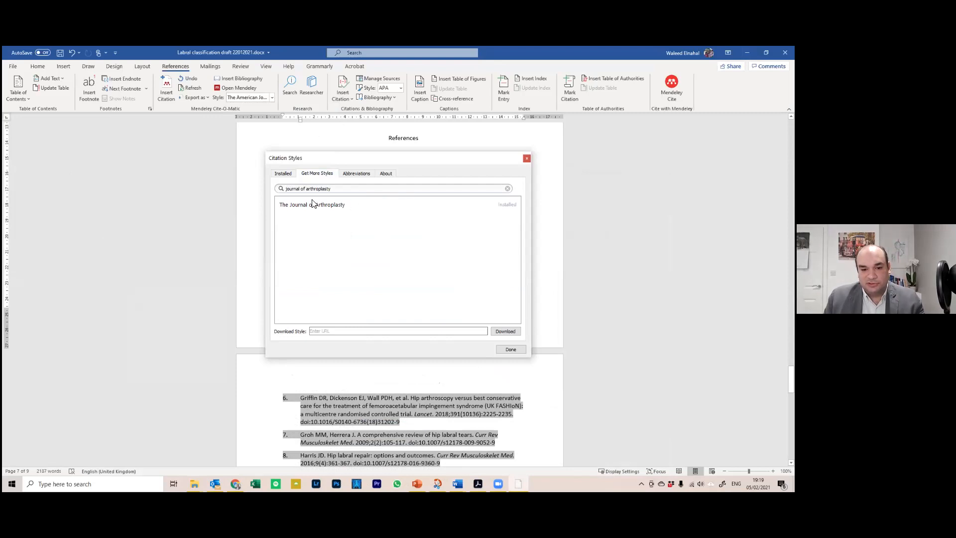
click(283, 174)
click(314, 175)
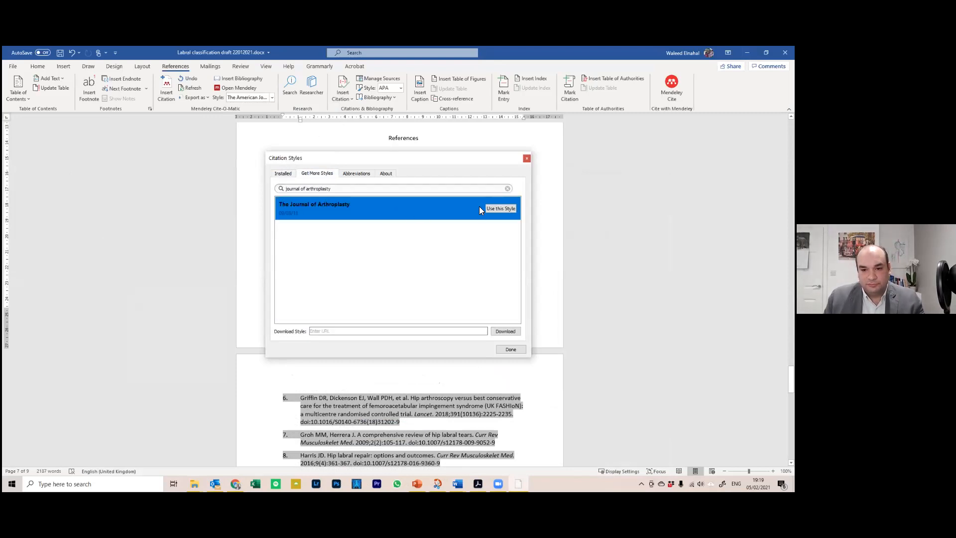
click(507, 208)
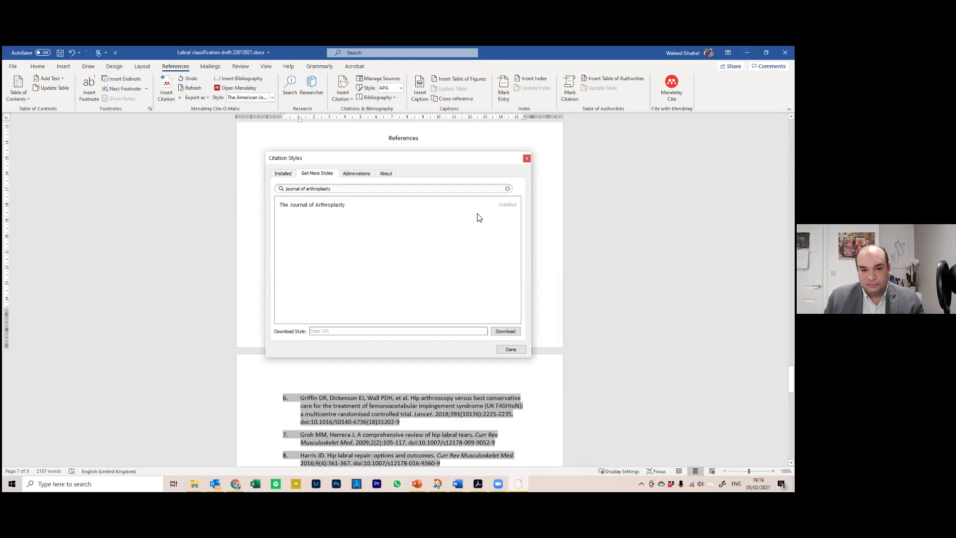
click(511, 349)
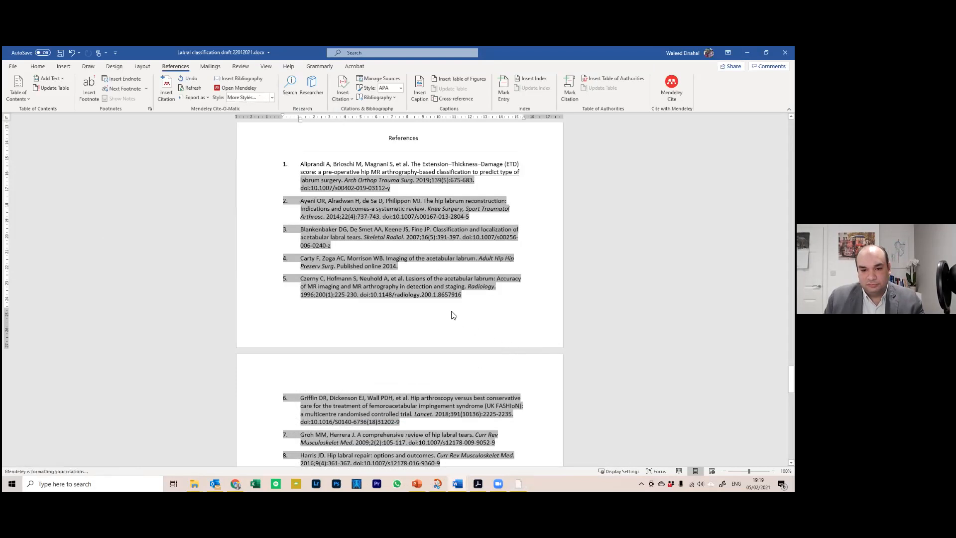
Apply the installed Journal of Arthroplasty style so references become bracketed [1]–[9] entries
click(272, 98)
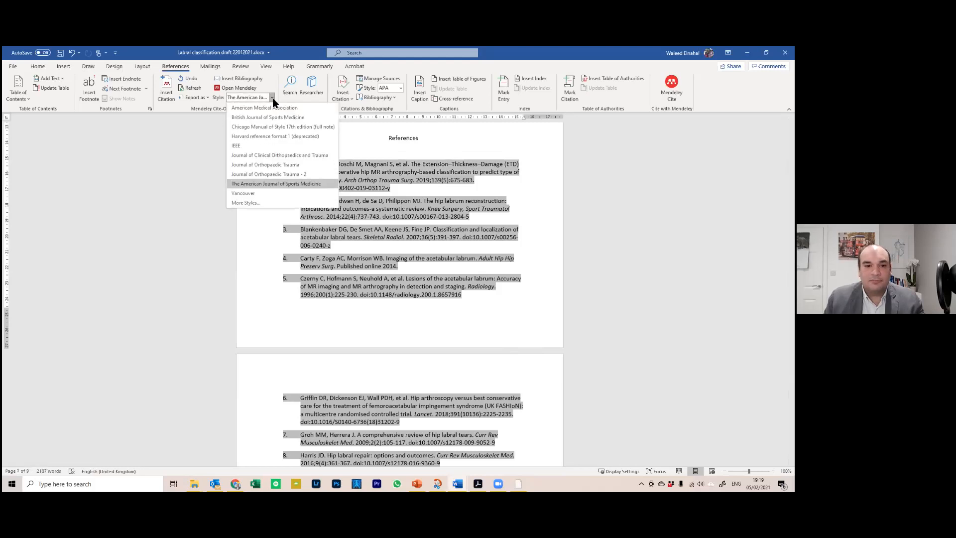
click(260, 203)
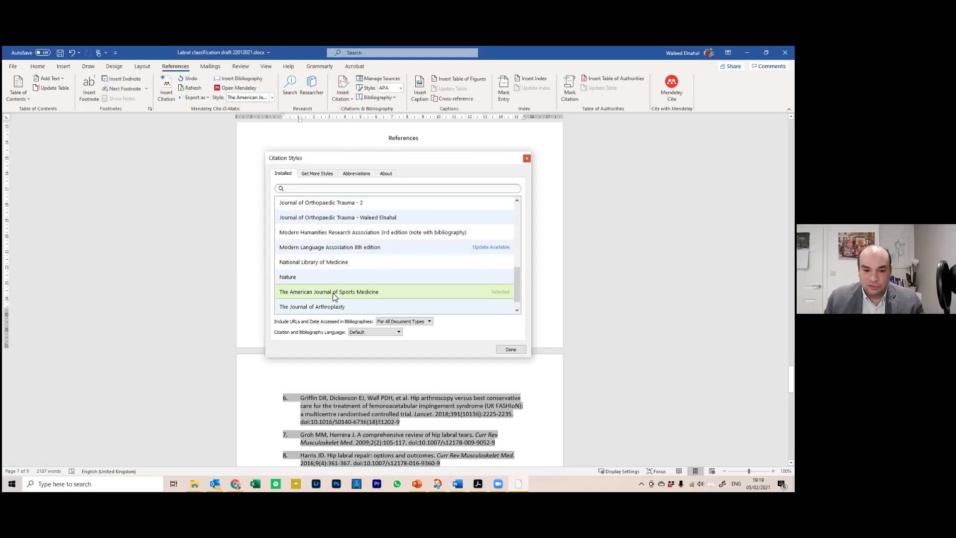
click(347, 309)
click(486, 310)
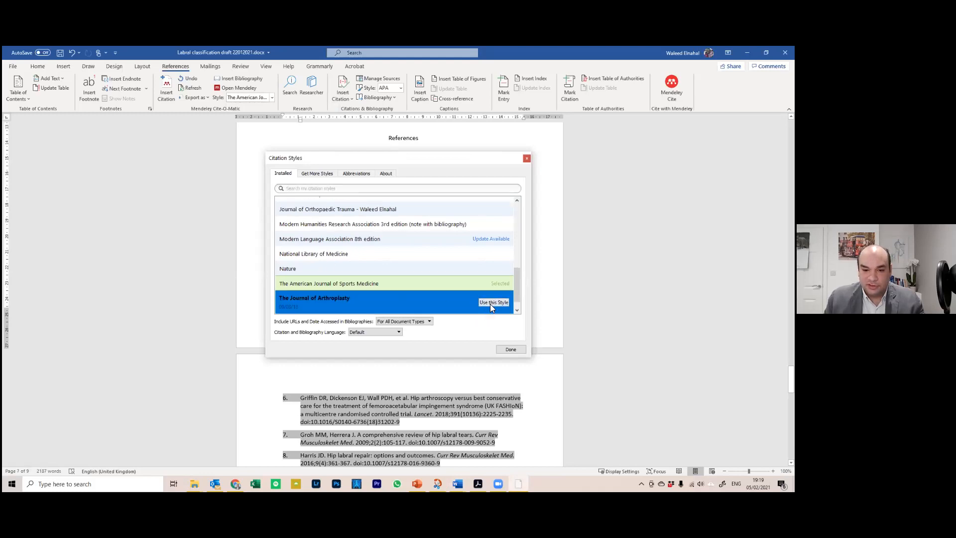
click(511, 350)
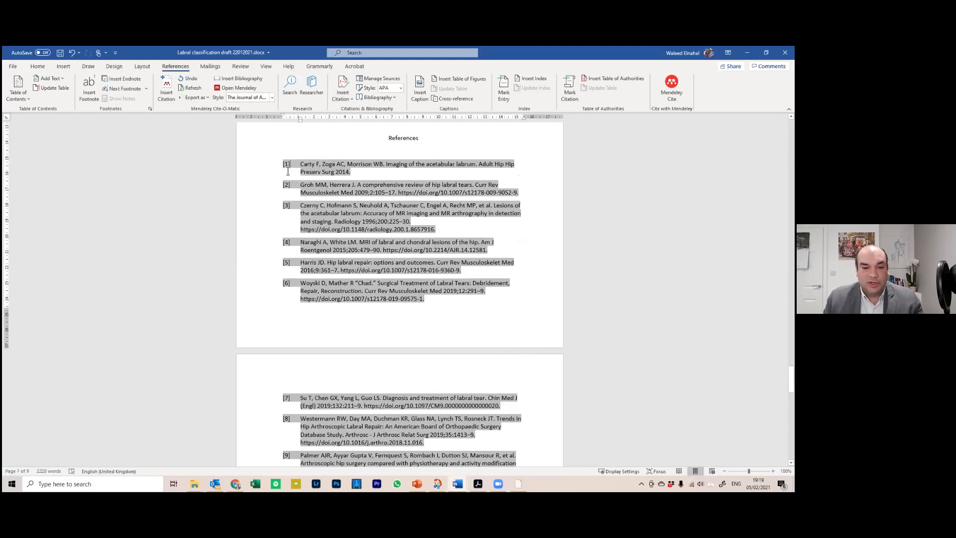
Scroll up to inspect the reformatted in-text citation [3], then back down
scroll(297, 195, up, 15)
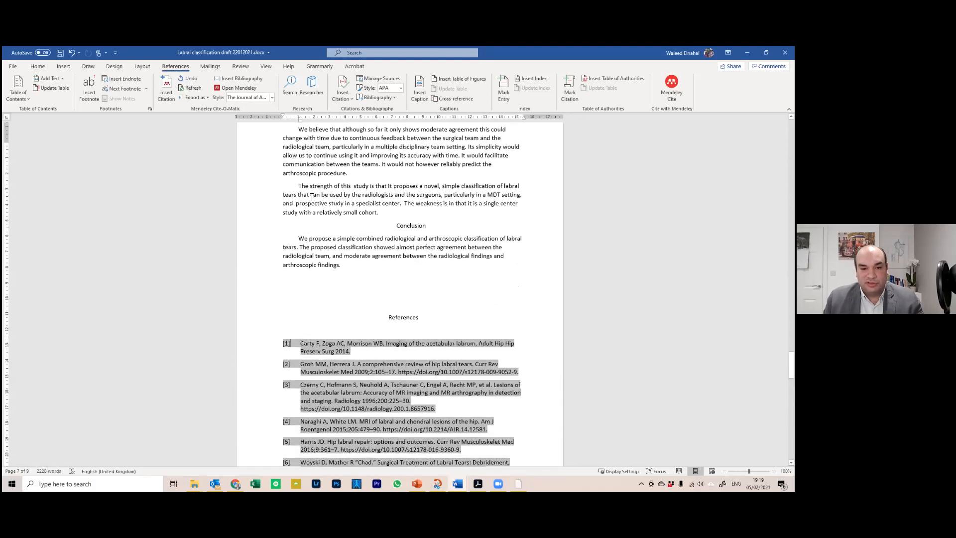
scroll(390, 229, up, 10)
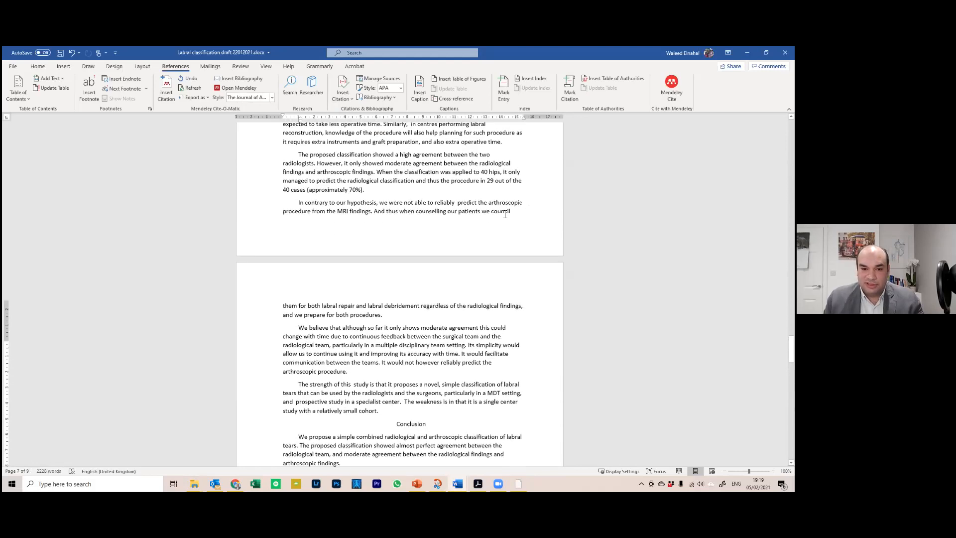
click(439, 268)
scroll(439, 267, down, 15)
scroll(383, 298, down, 7)
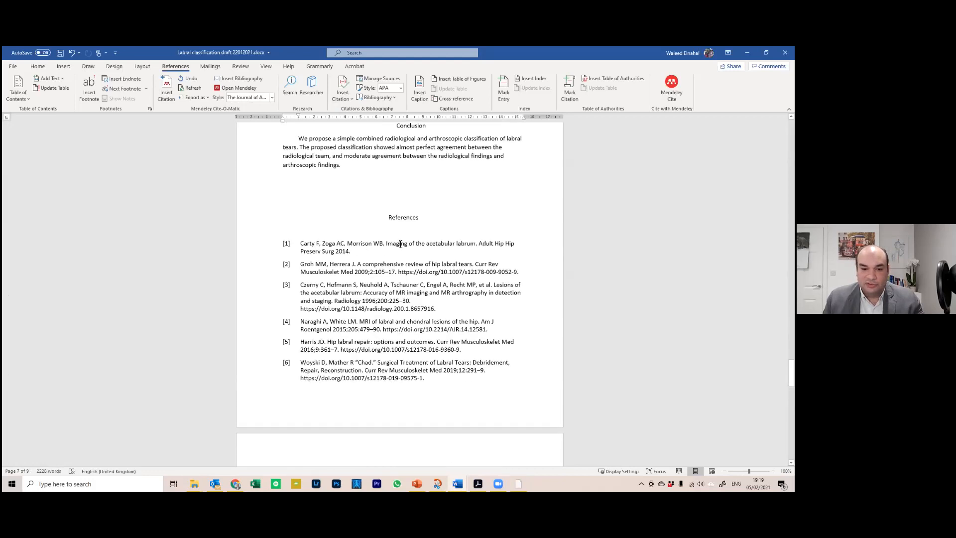
Place the cursor in the reference list and bring up the Mendeley citation style list
click(348, 250)
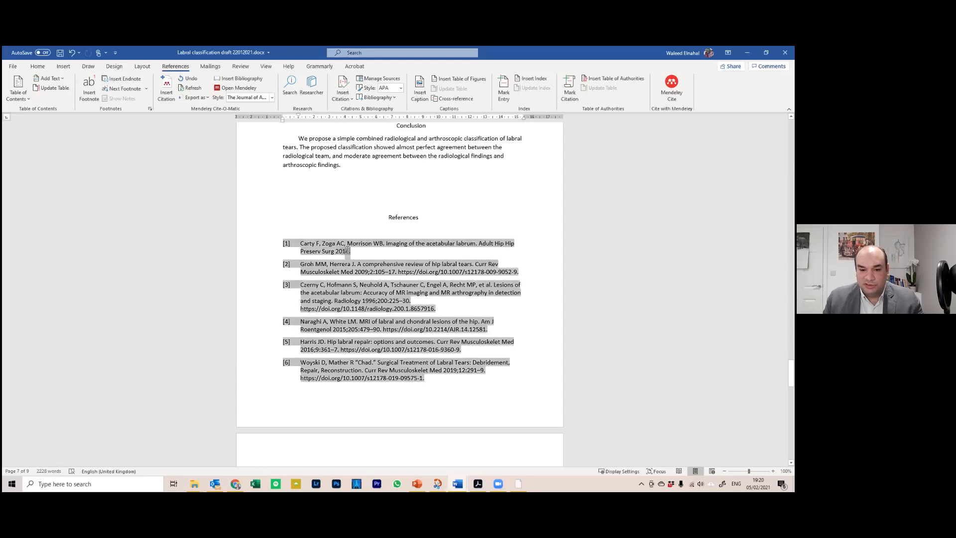
click(340, 272)
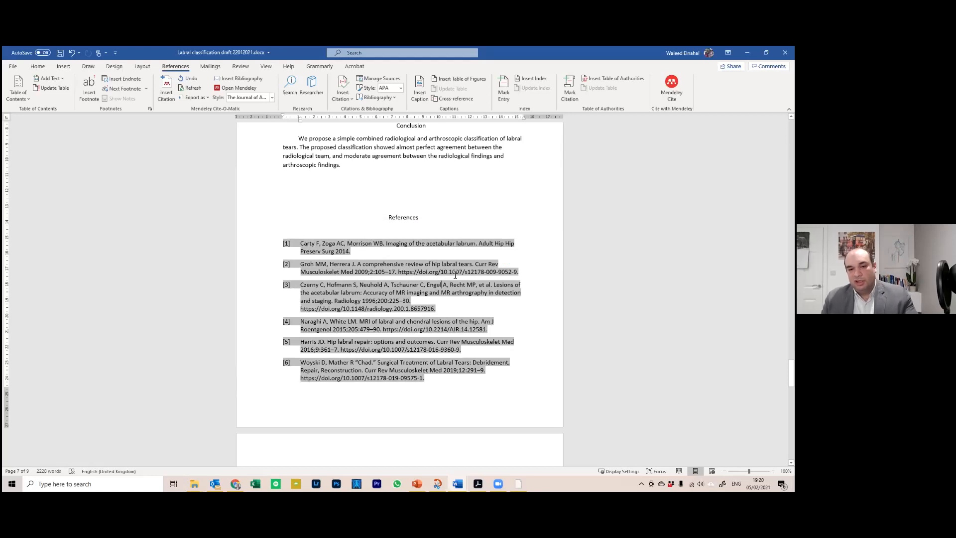
click(272, 97)
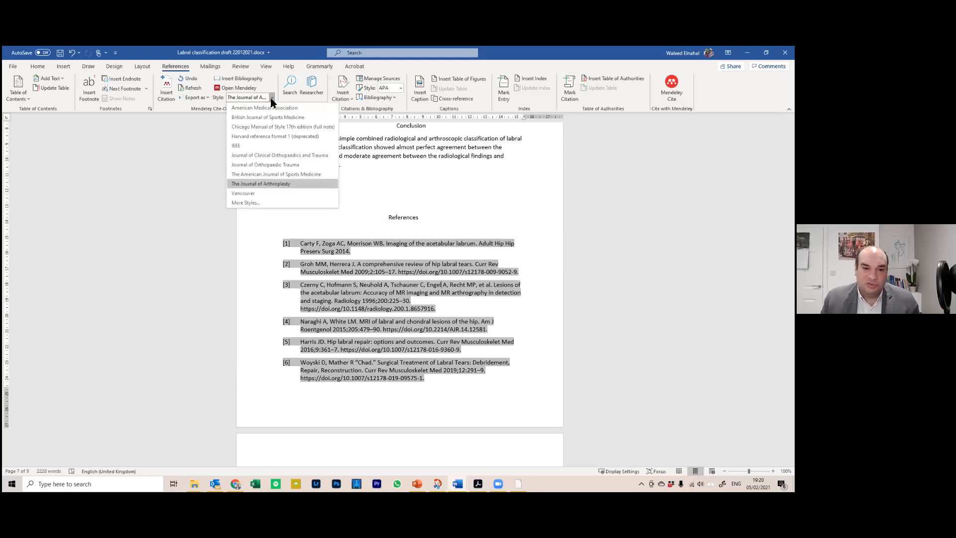
Apply the Journal of Orthopaedic Trauma style and scroll through the parenthesised citations and references
click(294, 164)
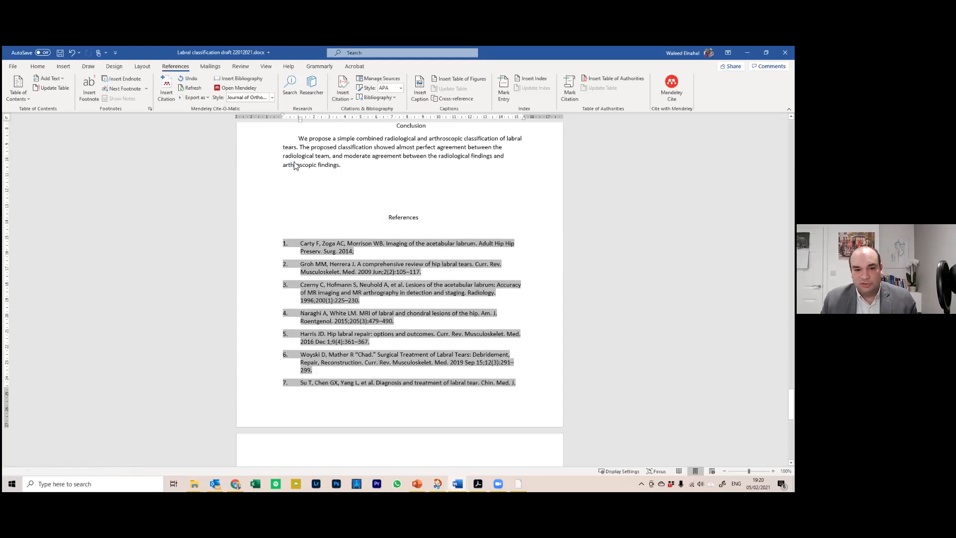
scroll(363, 273, up, 3)
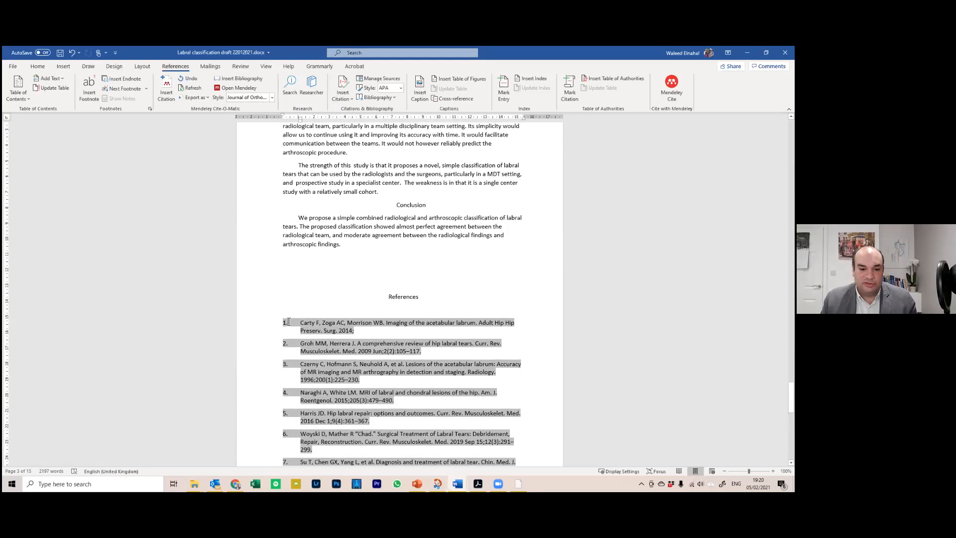
scroll(293, 319, up, 11)
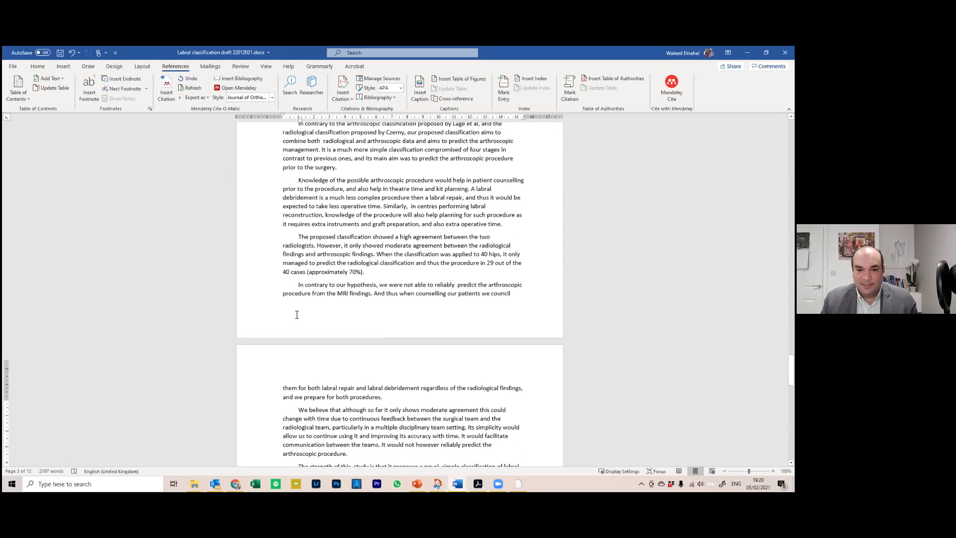
scroll(416, 249, up, 4)
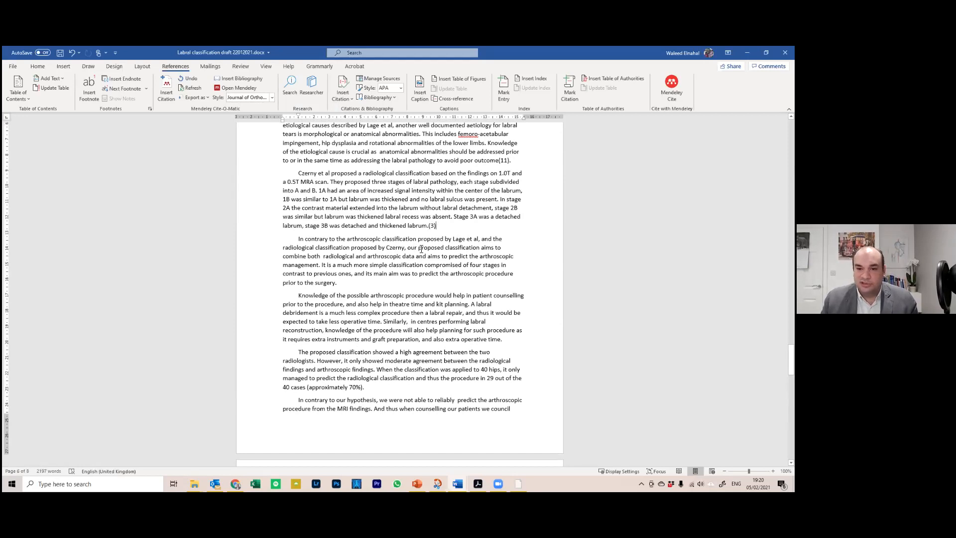
scroll(394, 229, down, 12)
scroll(396, 262, down, 4)
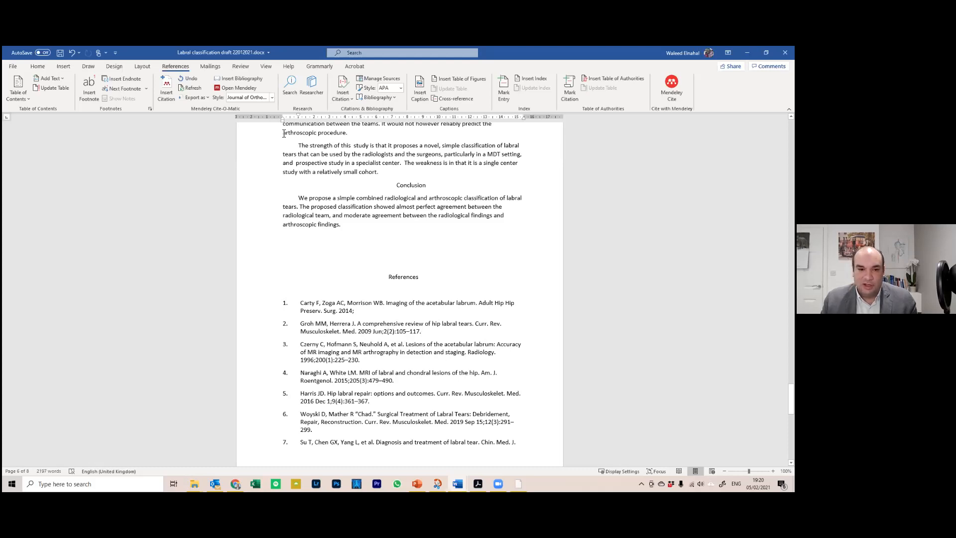
Apply The American Journal of Sports Medicine citation style to the draft
click(271, 98)
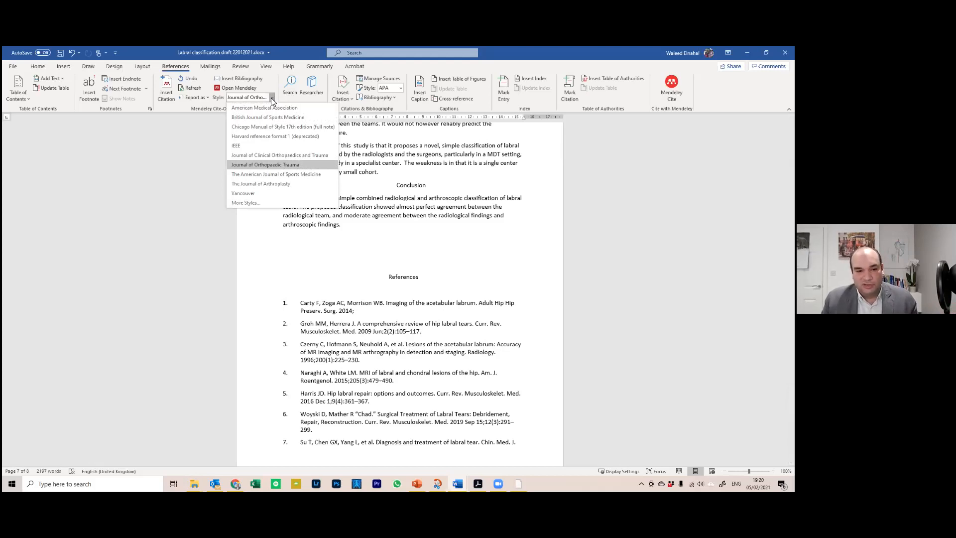
click(313, 174)
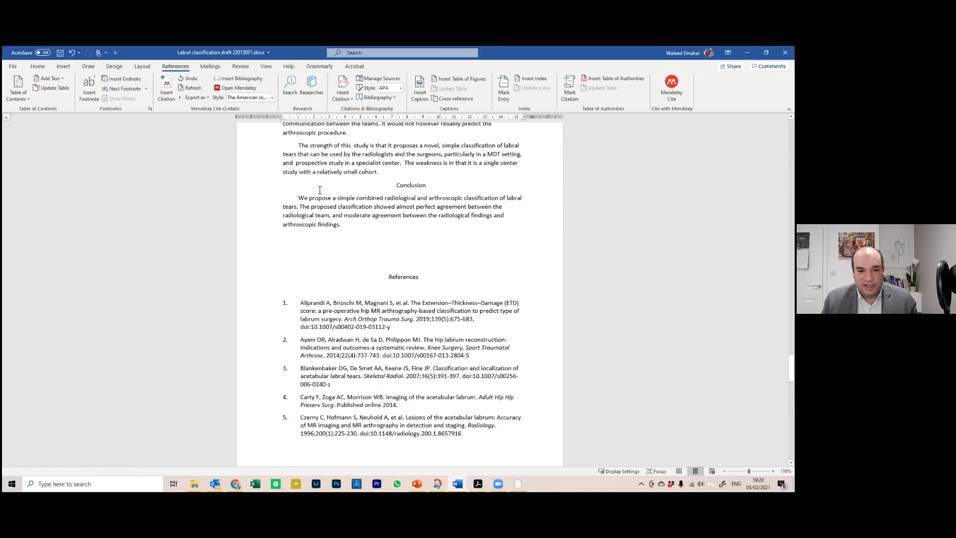
scroll(333, 305, up, 10)
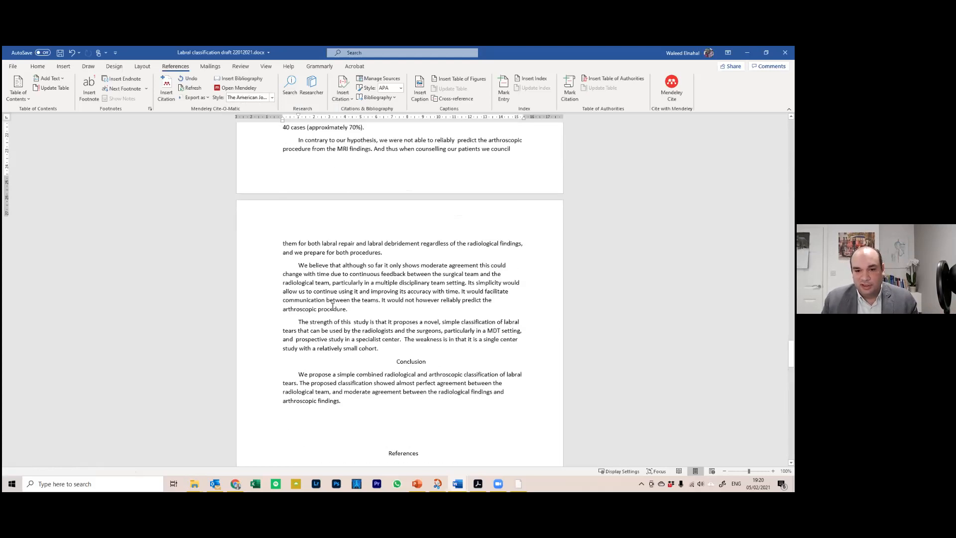
scroll(331, 302, up, 4)
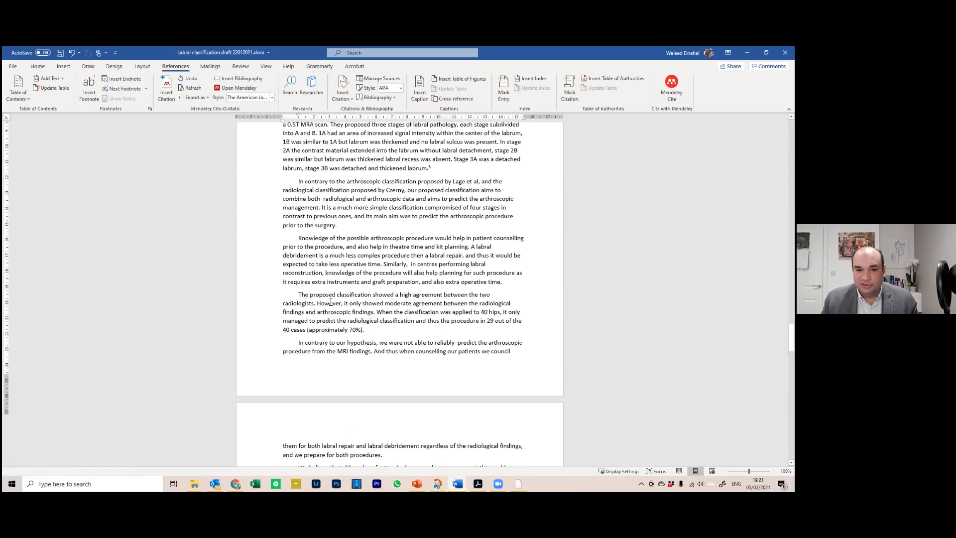
Inspect superscript citation 5, then scroll down to the reformatted reference list
click(431, 187)
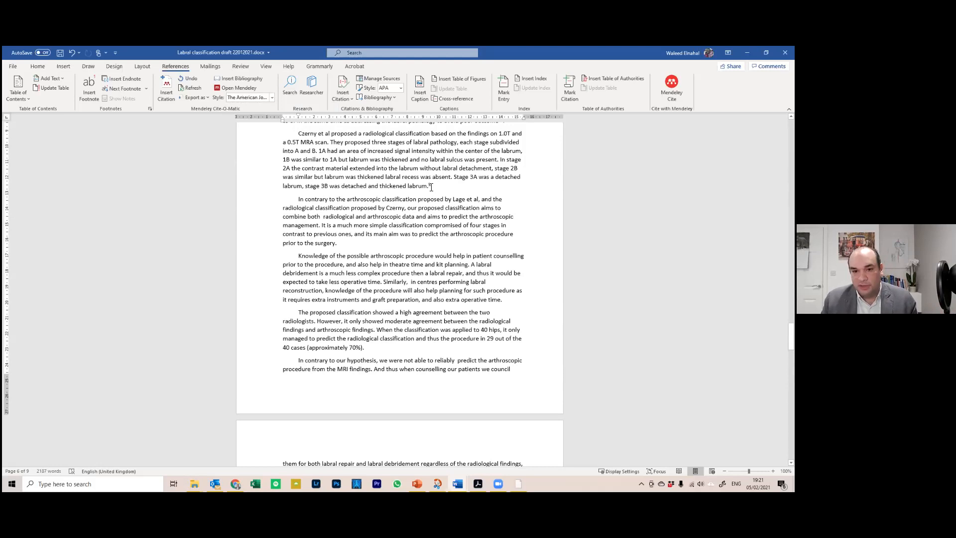
click(430, 186)
click(435, 187)
scroll(437, 187, up, 3)
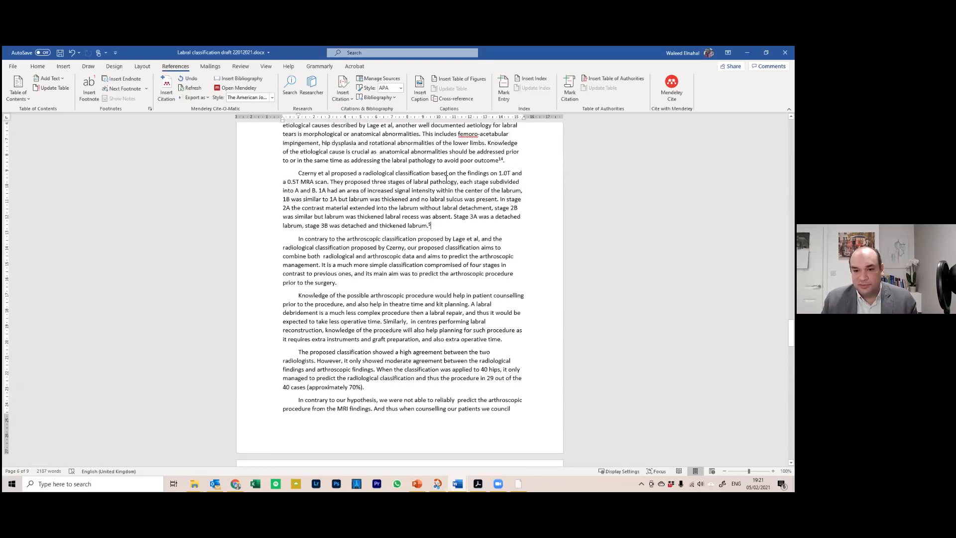
scroll(480, 220, down, 15)
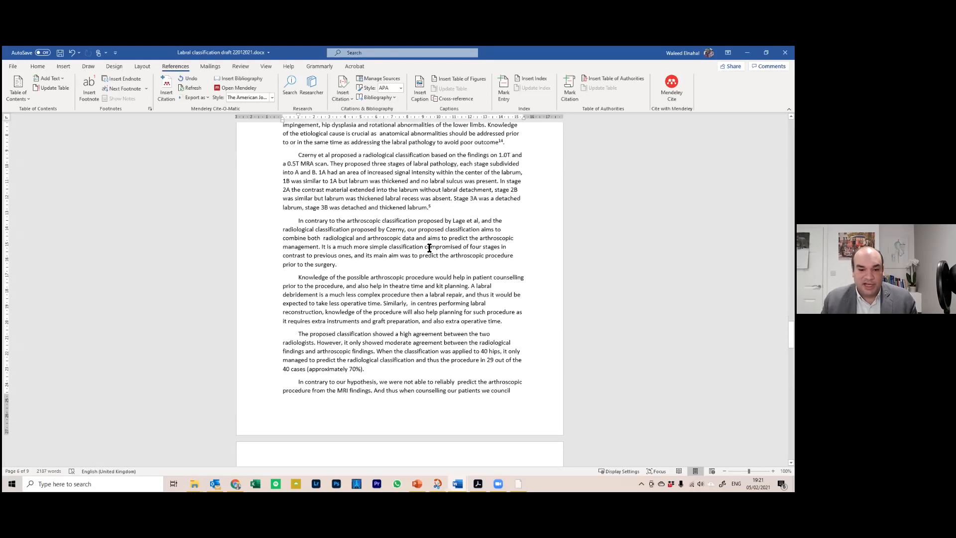
scroll(338, 308, down, 1)
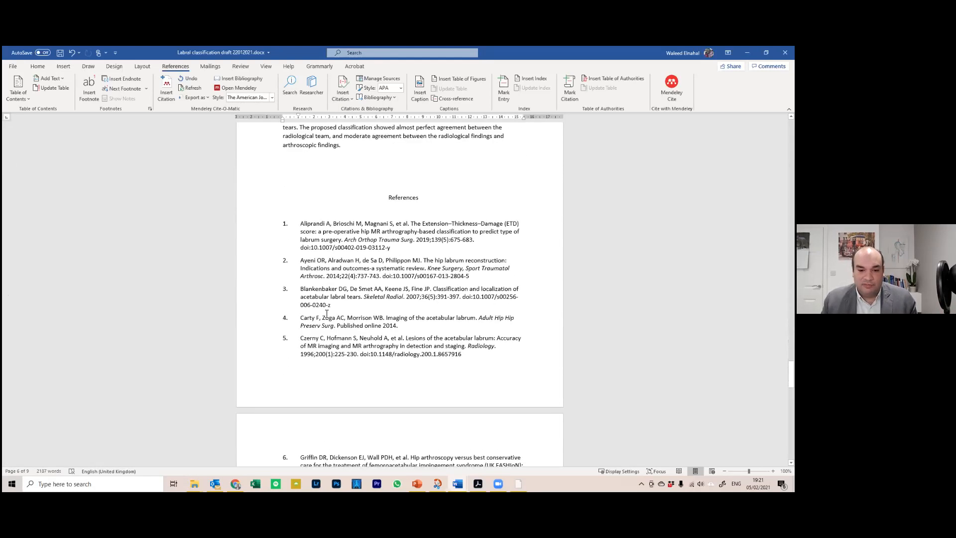
scroll(391, 273, down, 4)
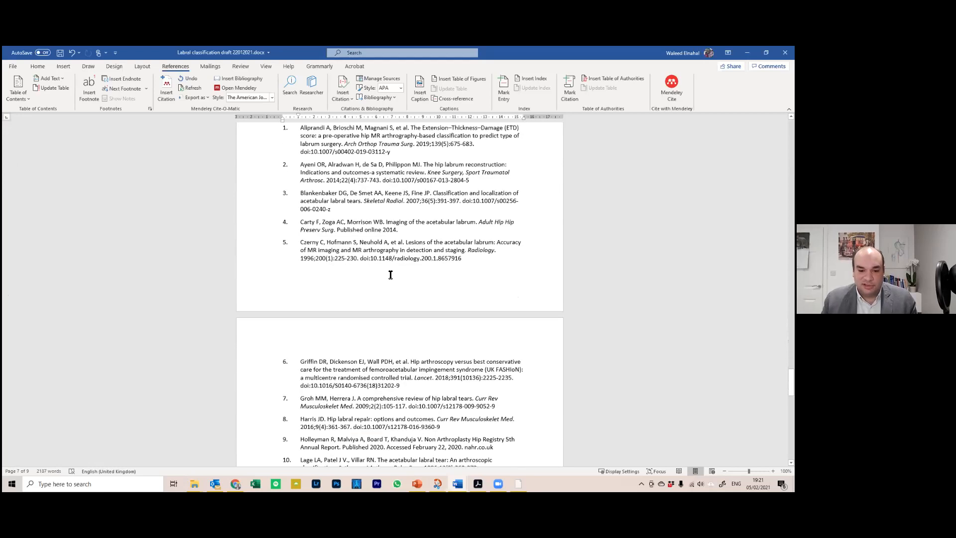
From the installed styles, choose Edit Style for The American Journal of Sports Medicine
click(272, 98)
click(123, 168)
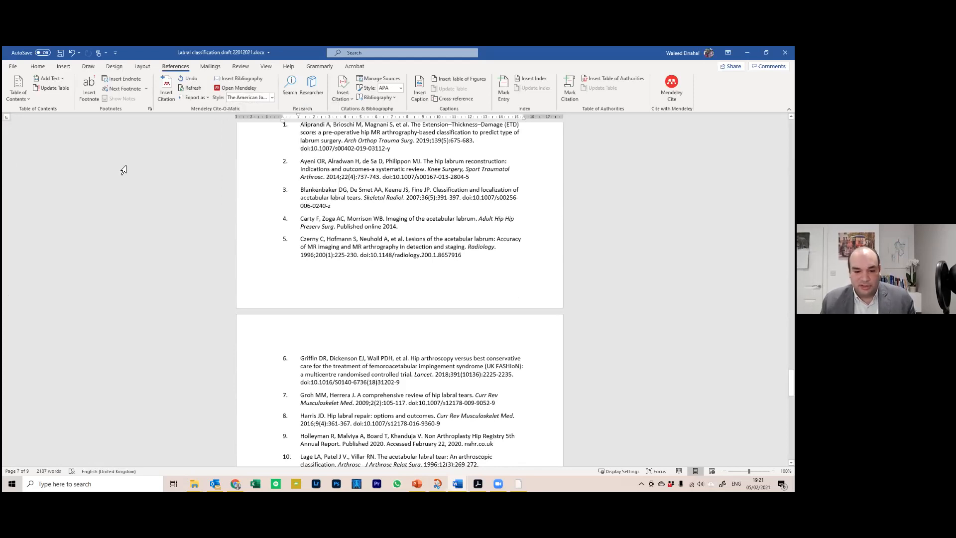
click(261, 97)
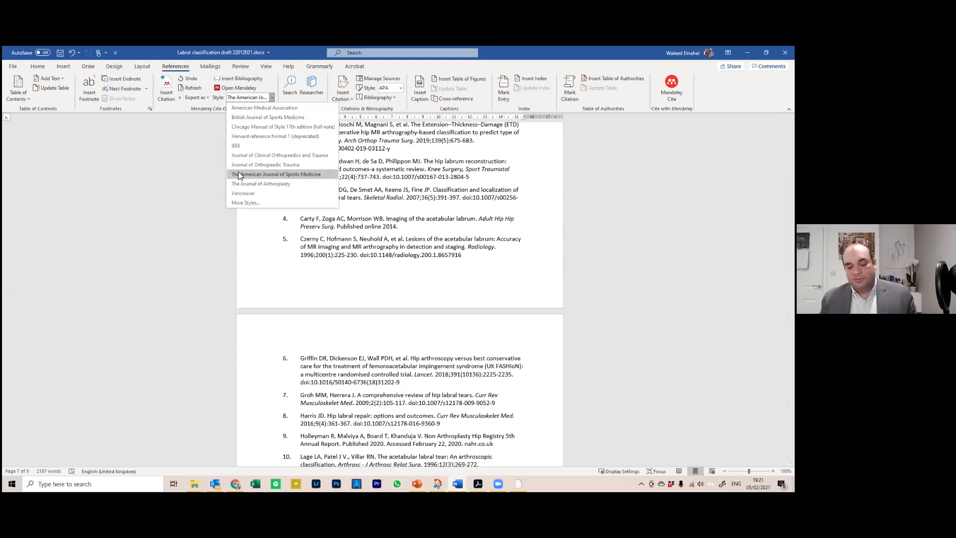
click(236, 202)
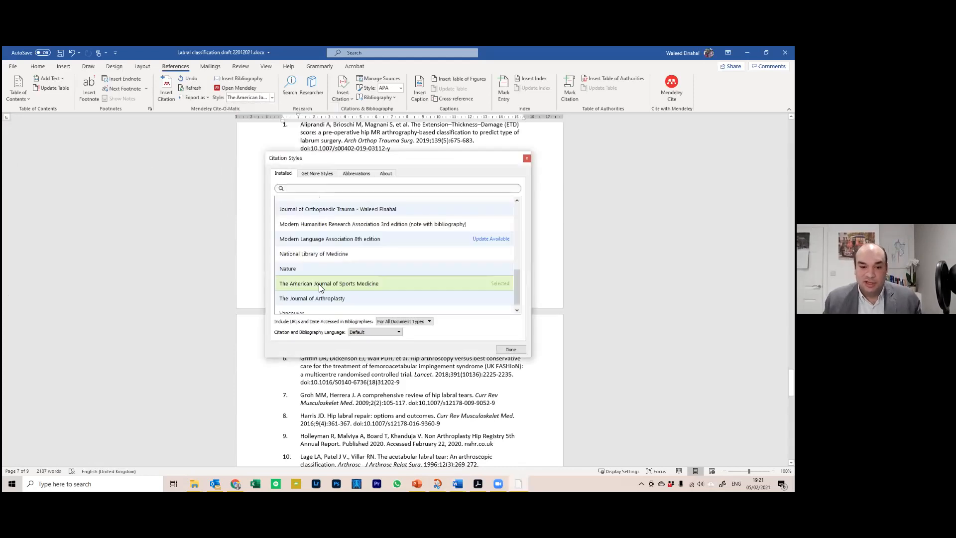
right_click(338, 283)
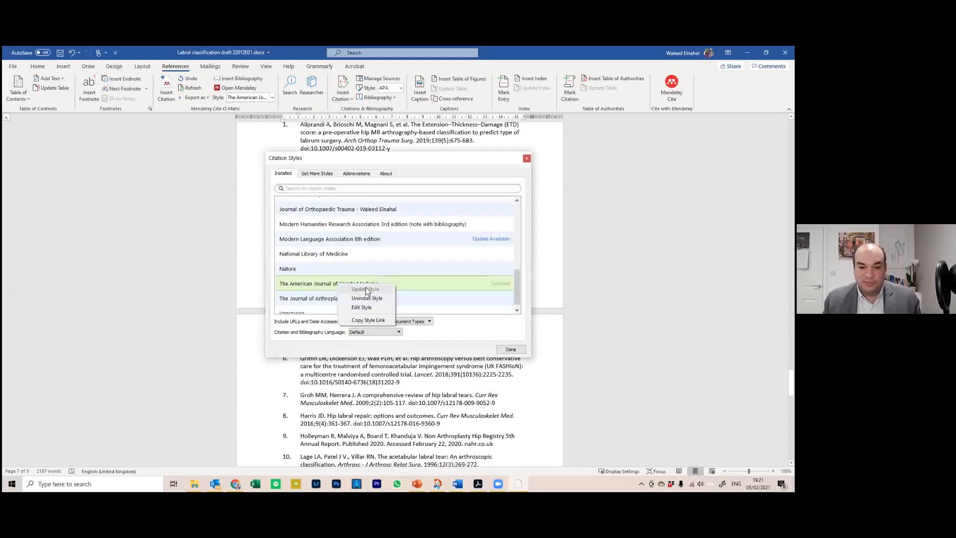
click(372, 306)
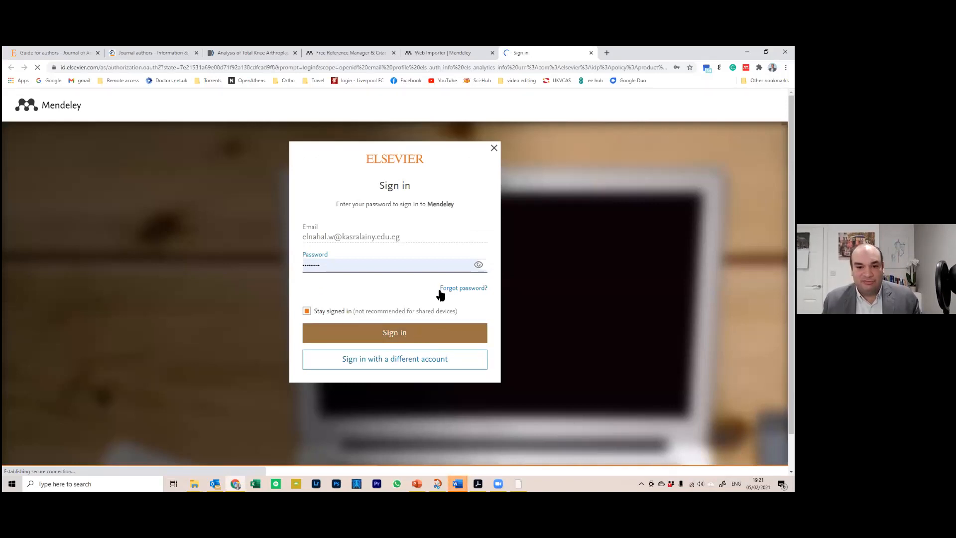
Sign in to the Visual CSL Editor, accept the alias notice, review the AMA 11th edition info, return to Word
click(394, 333)
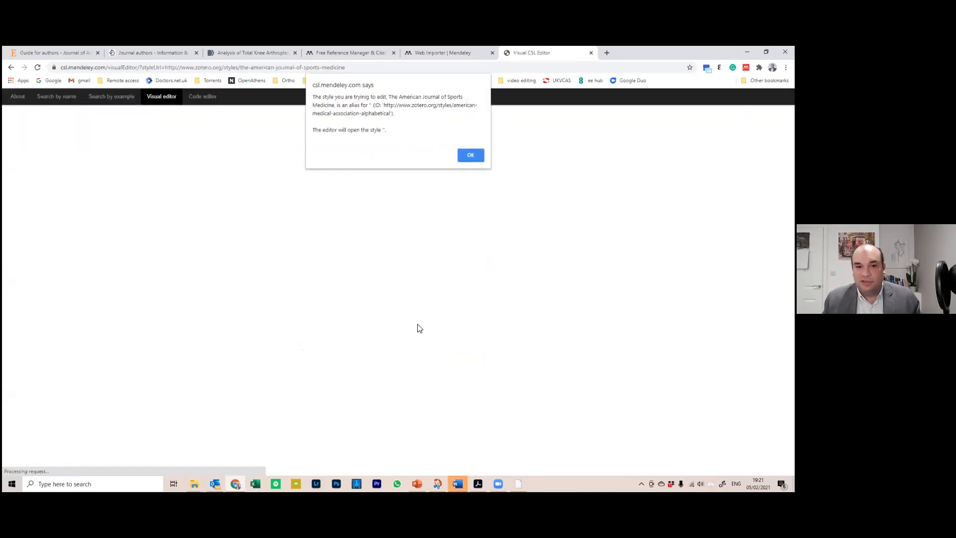
click(476, 162)
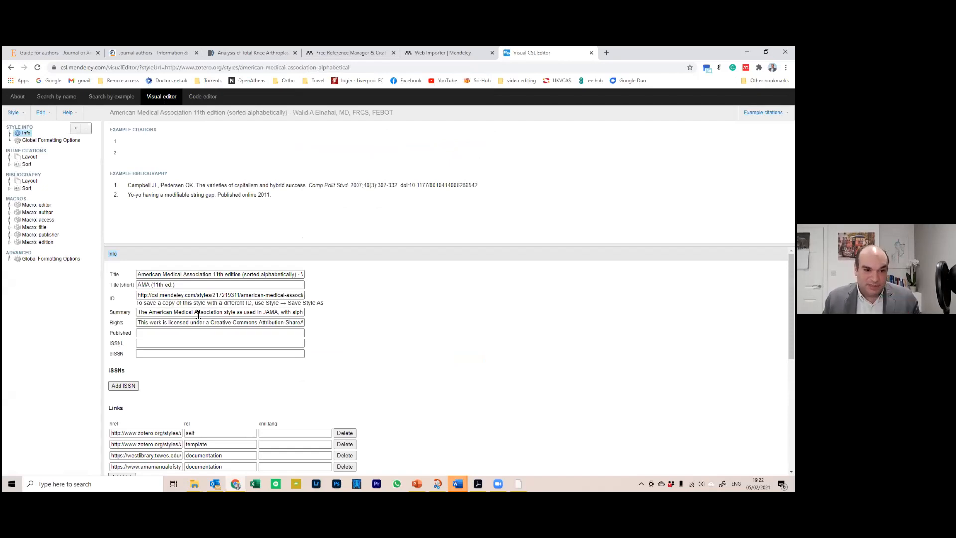
scroll(199, 319, down, 5)
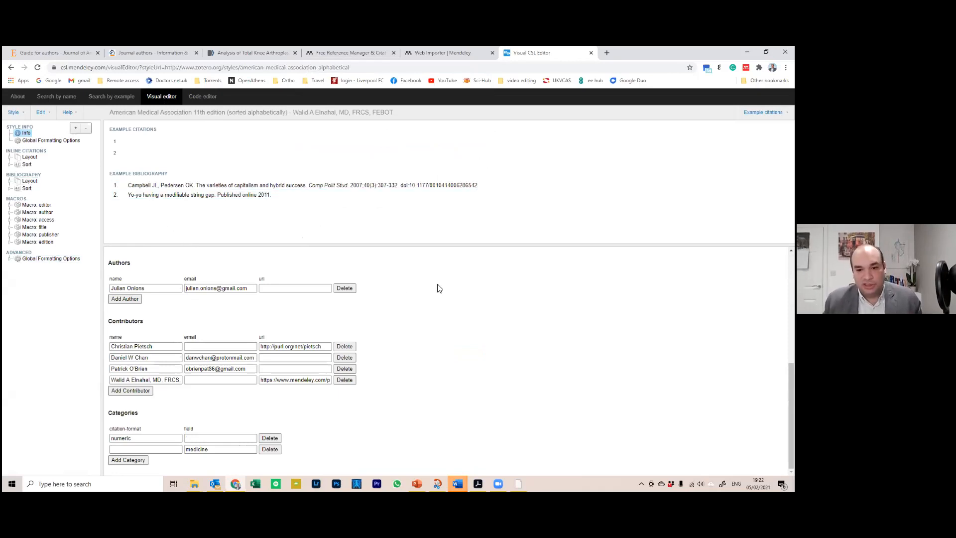
scroll(433, 289, up, 5)
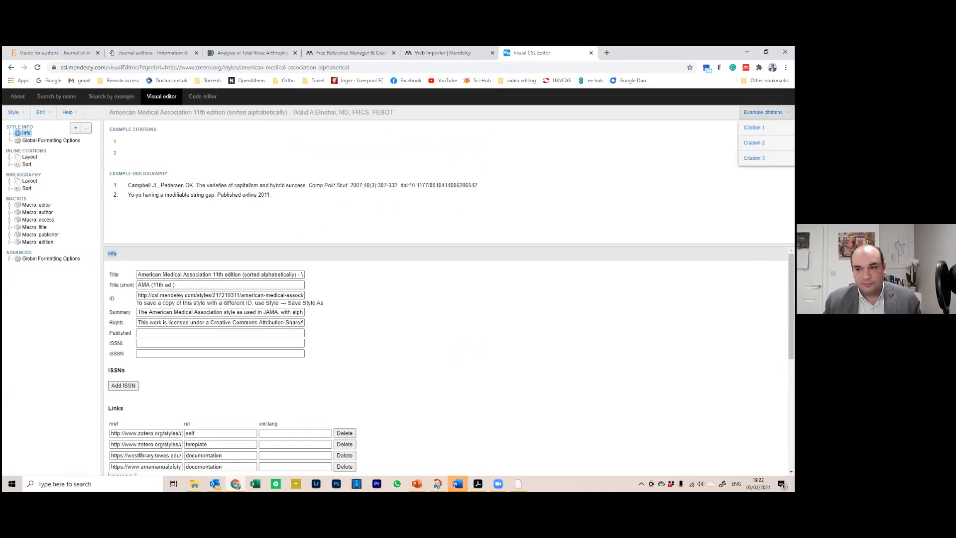
click(746, 52)
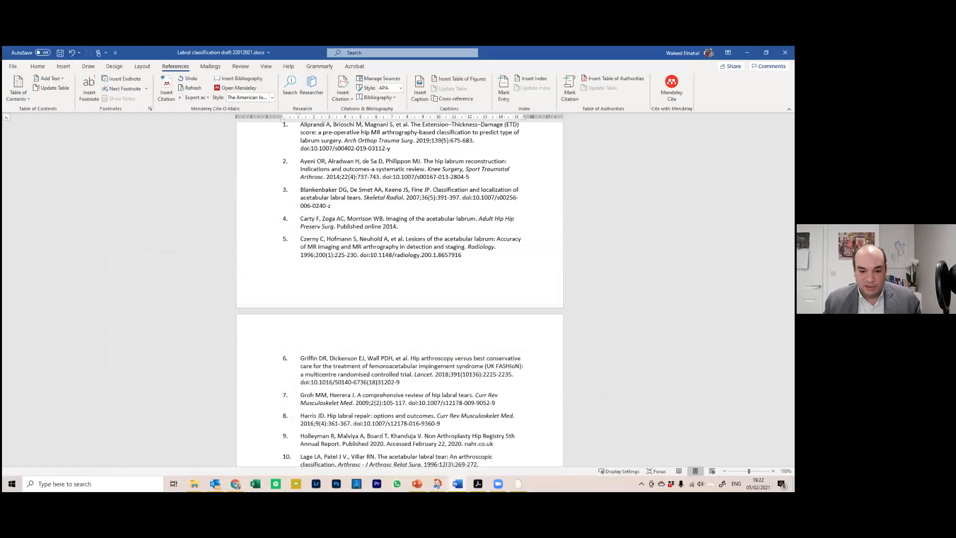
Bring Mendeley.pptx forward and go to slide 15, 'Tips for use'
click(417, 484)
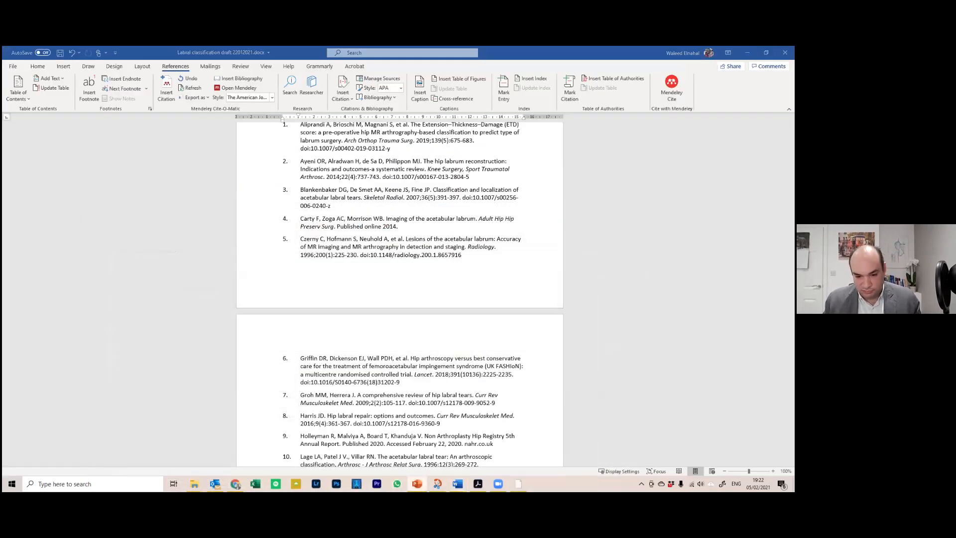
click(416, 484)
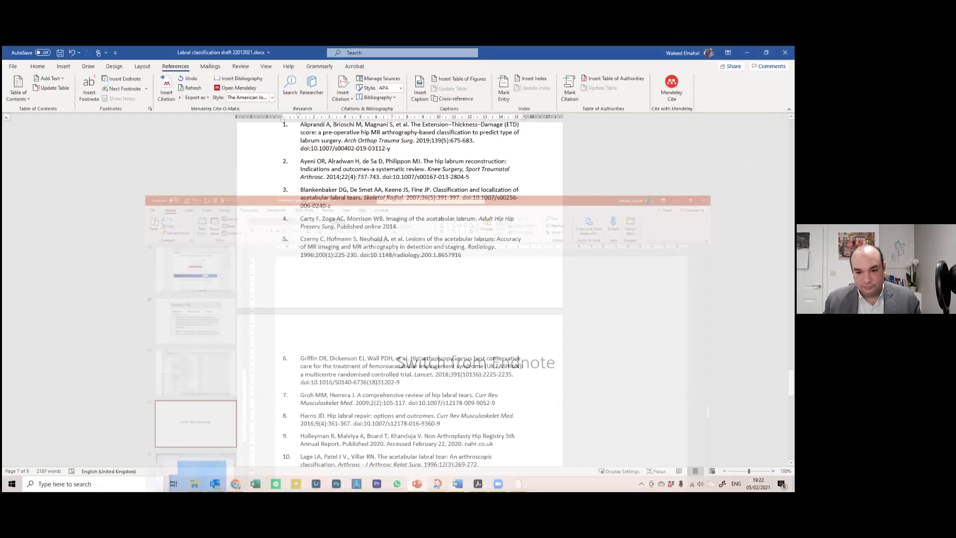
click(416, 484)
click(88, 285)
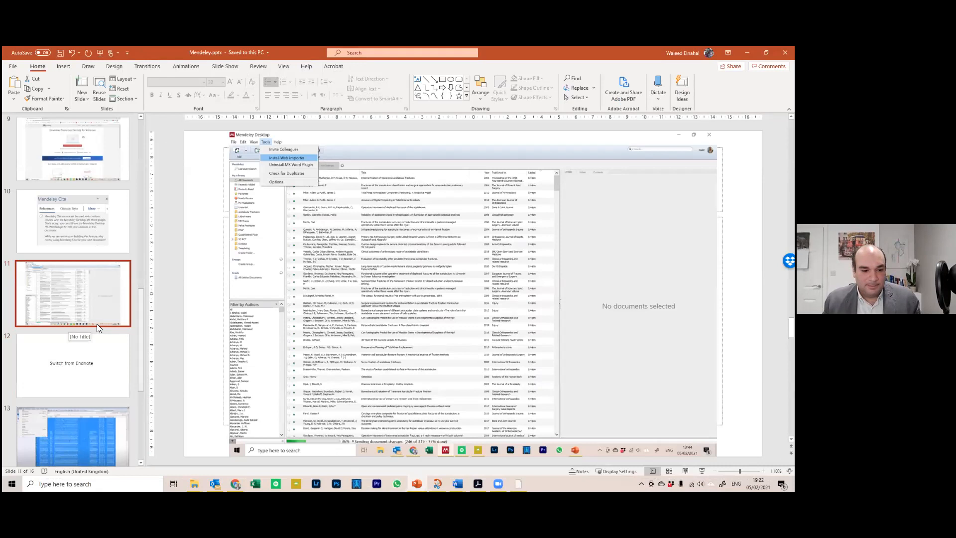
scroll(97, 324, down, 5)
click(98, 328)
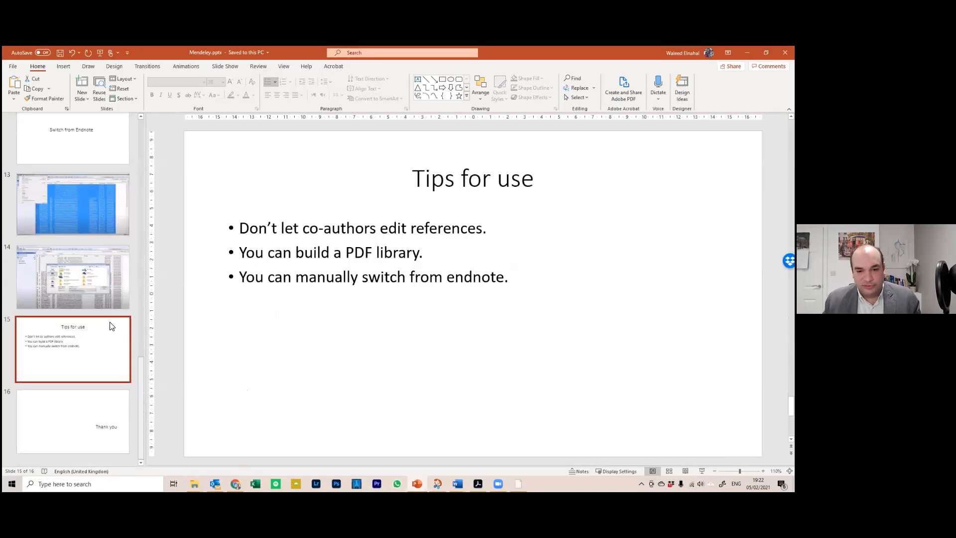
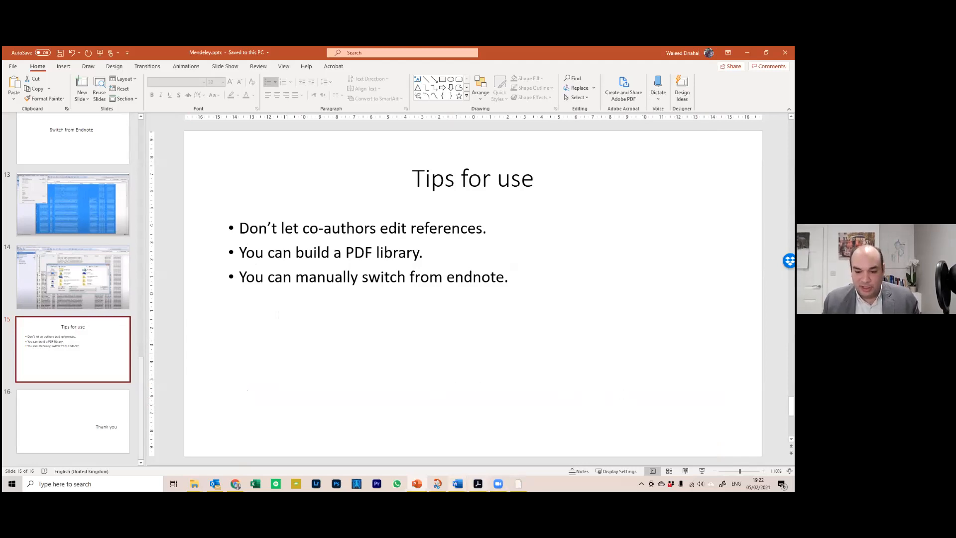
Switch from PowerPoint to the 'Labral classification draft' document in Word
mouse_move(457, 482)
click(429, 457)
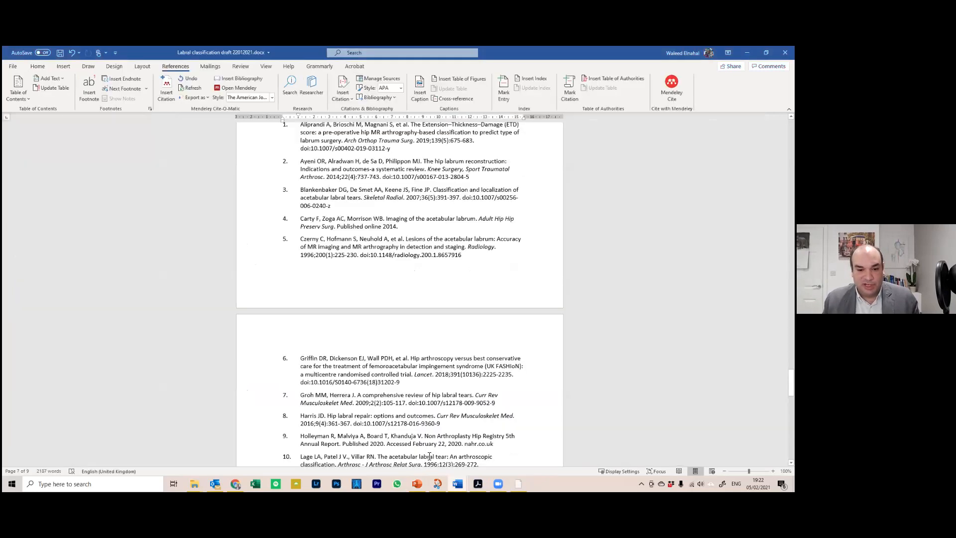
scroll(429, 456, up, 4)
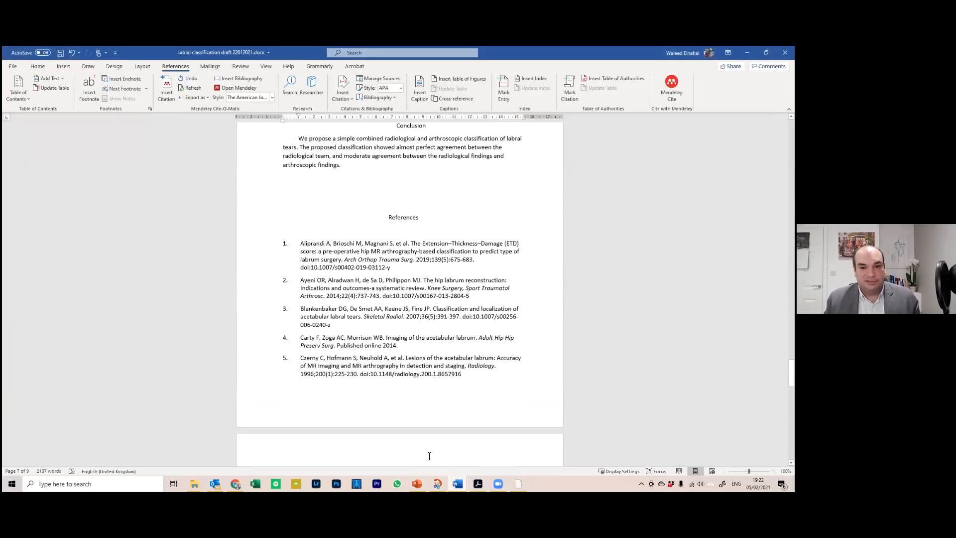
scroll(430, 456, up, 5)
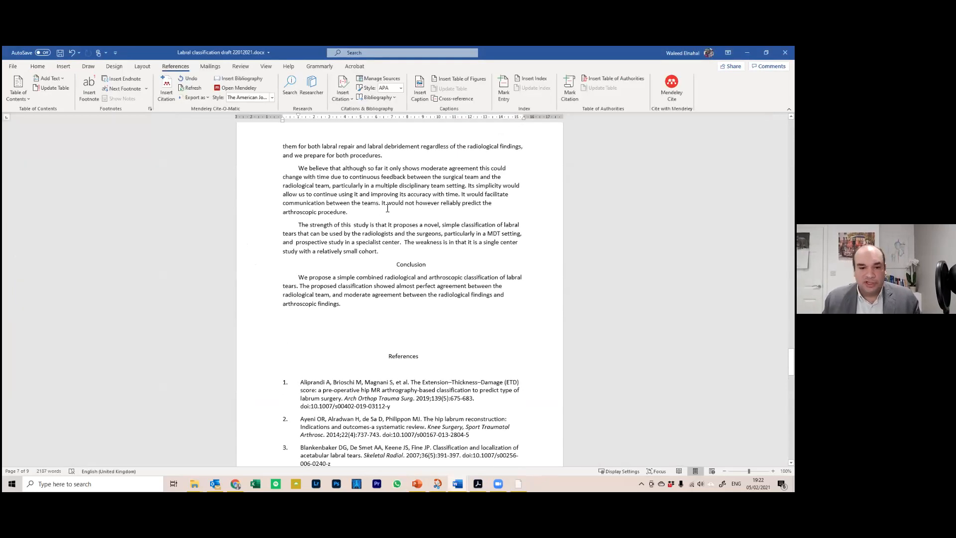
scroll(387, 208, up, 8)
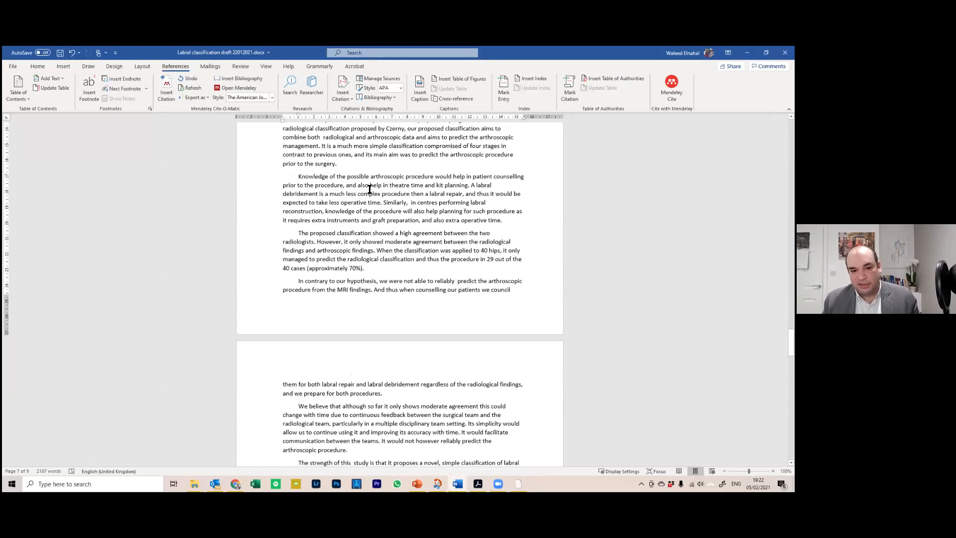
scroll(443, 292, down, 9)
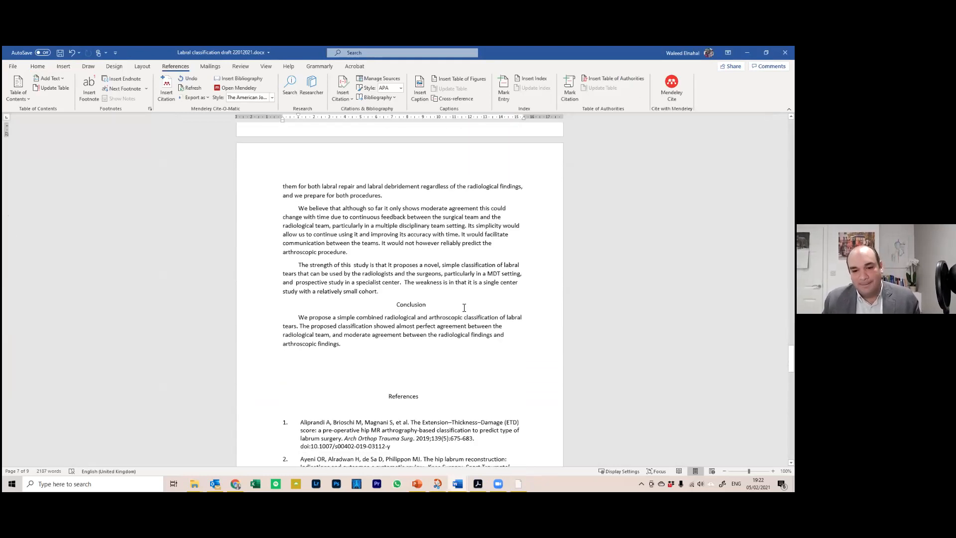
scroll(342, 322, down, 3)
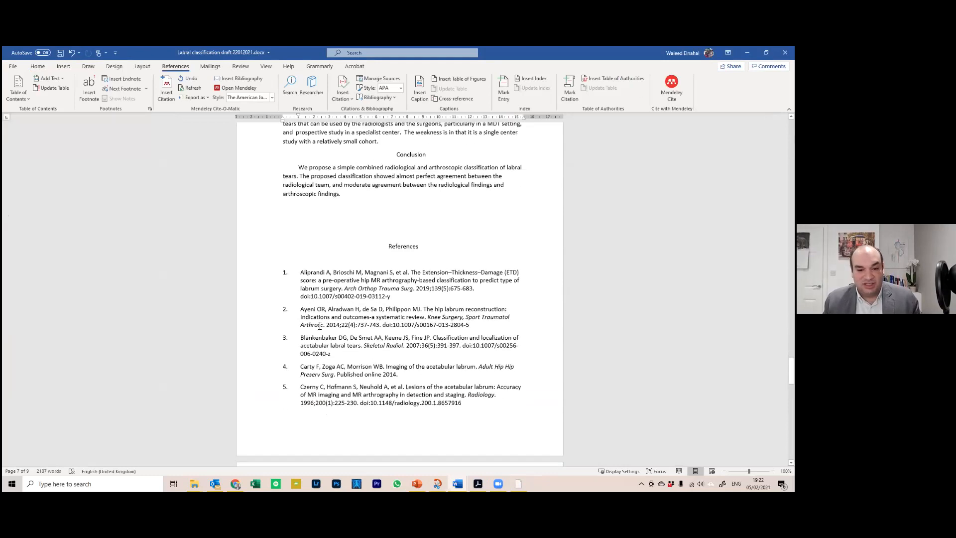
click(341, 322)
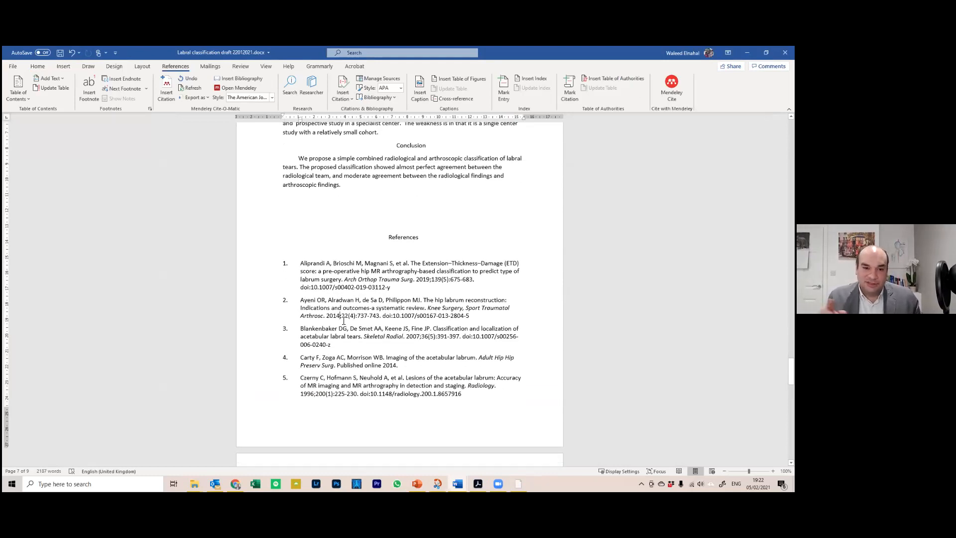
scroll(302, 321, down, 3)
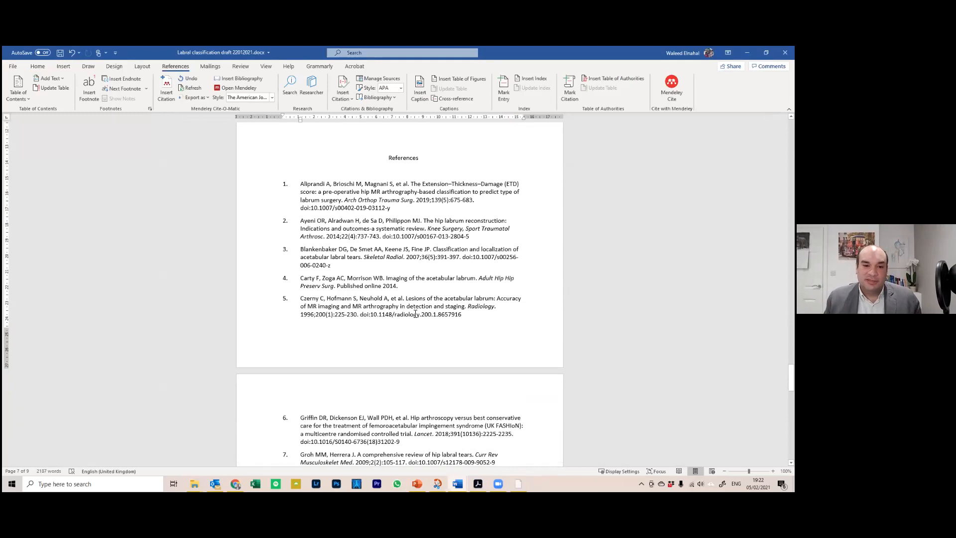
scroll(357, 236, up, 11)
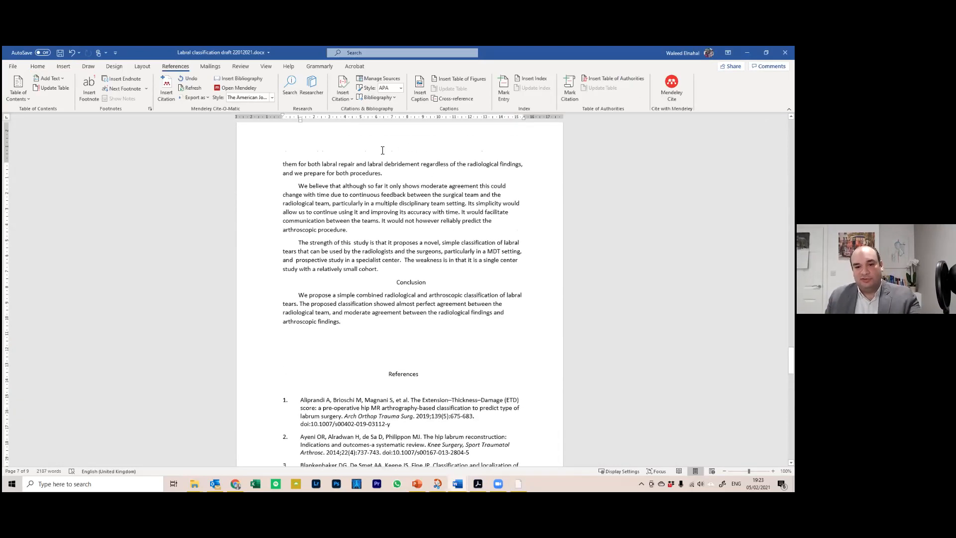
scroll(393, 195, down, 4)
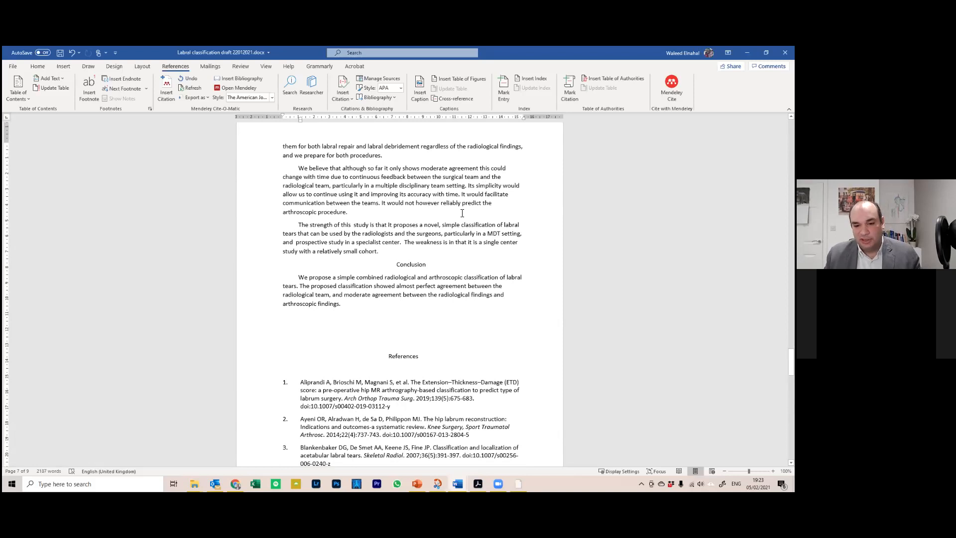
Add a row of hyphens below the Conclusion paragraph, then minimise Word
click(334, 335)
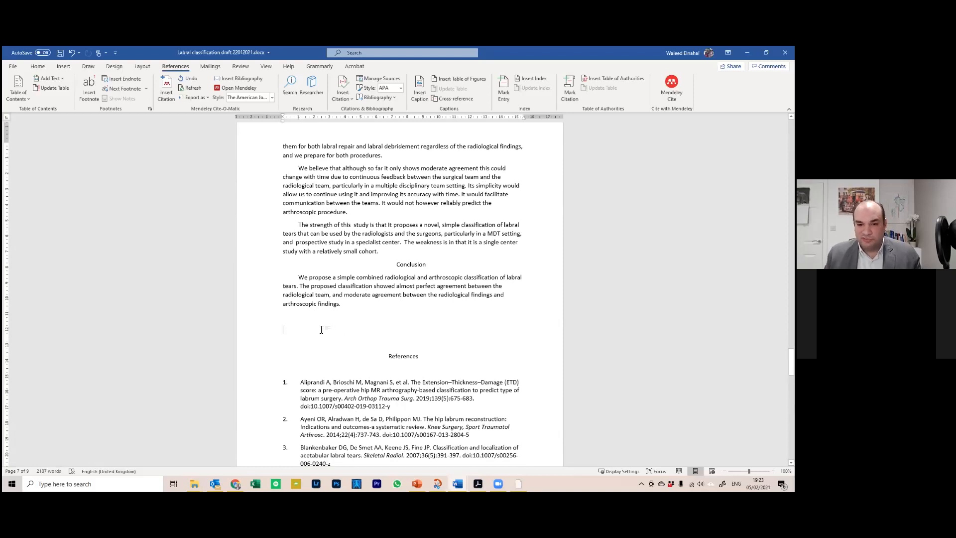
text(-------------------------------------------------------------------------------------)
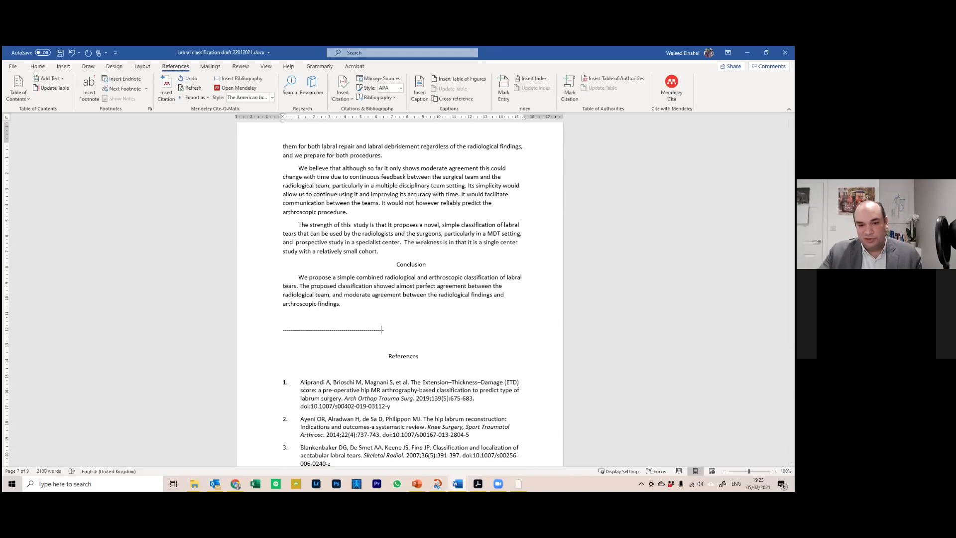
text(------)
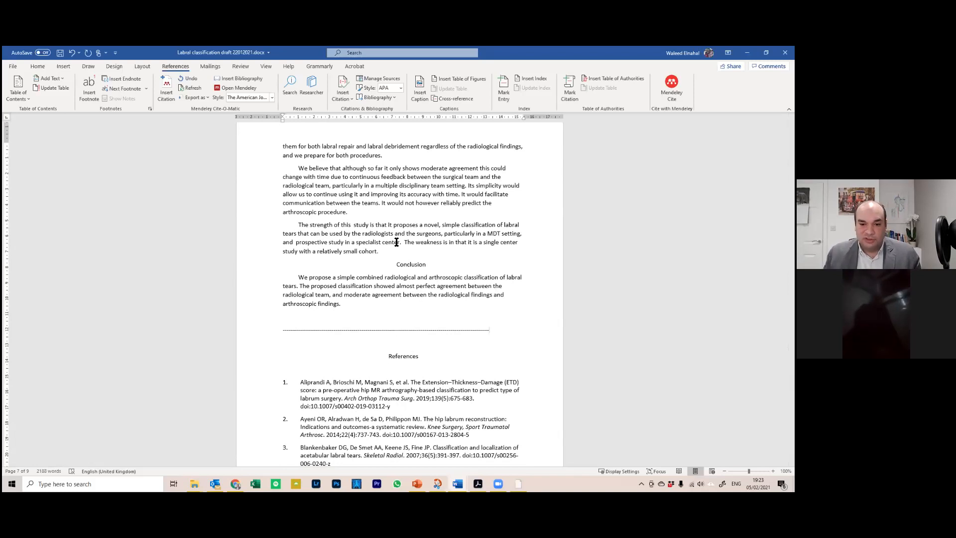
scroll(396, 242, up, 2)
scroll(396, 242, up, 1)
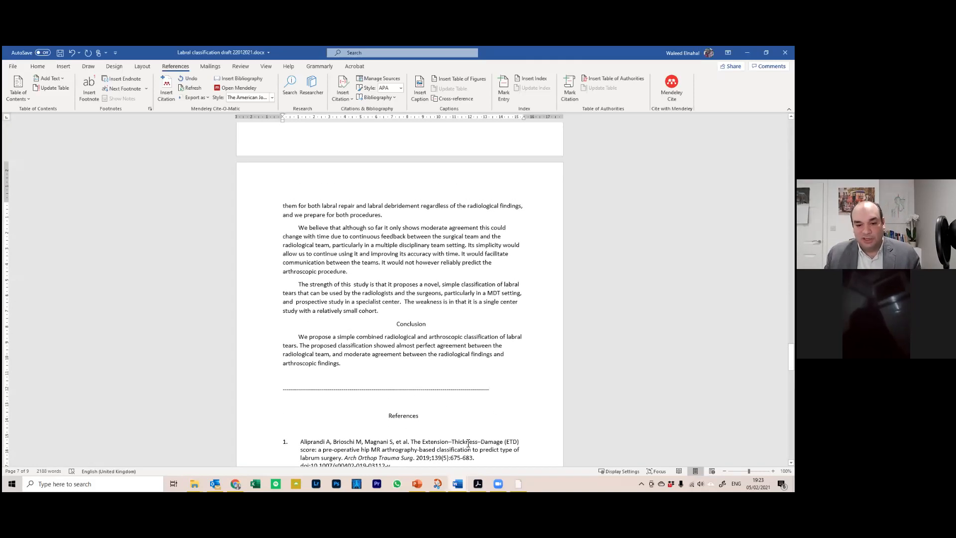
scroll(374, 429, down, 2)
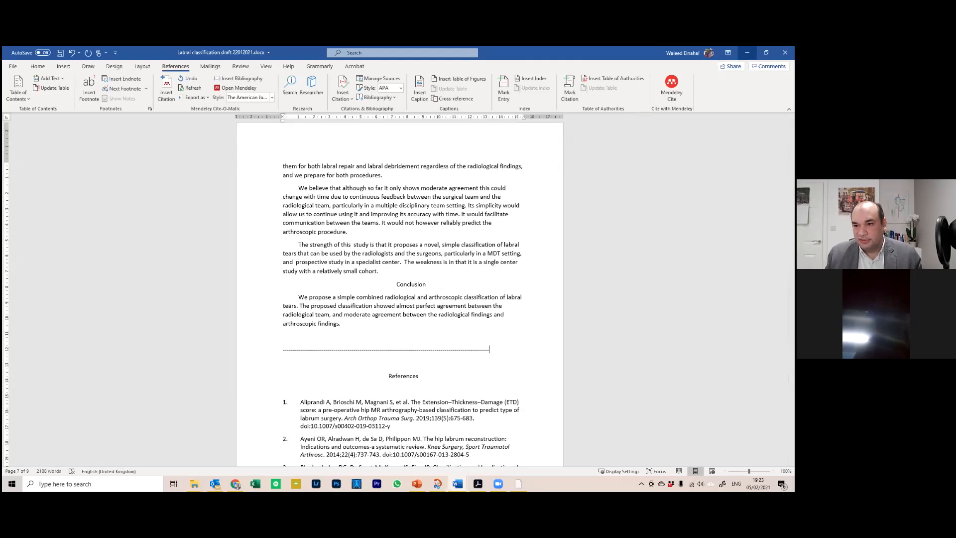
click(746, 53)
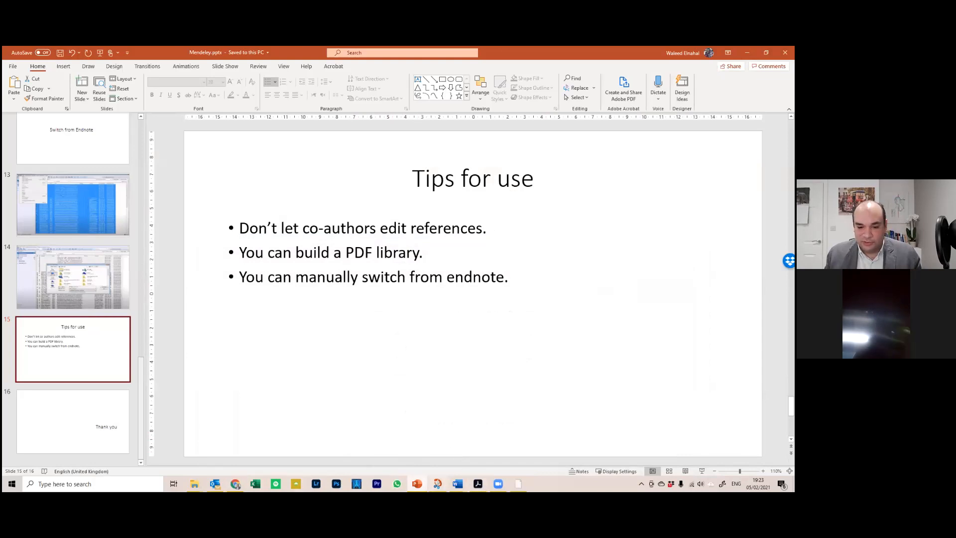
Maximise Mendeley and clear the 'kurtz' search so all 280 Recently Added documents show
click(477, 483)
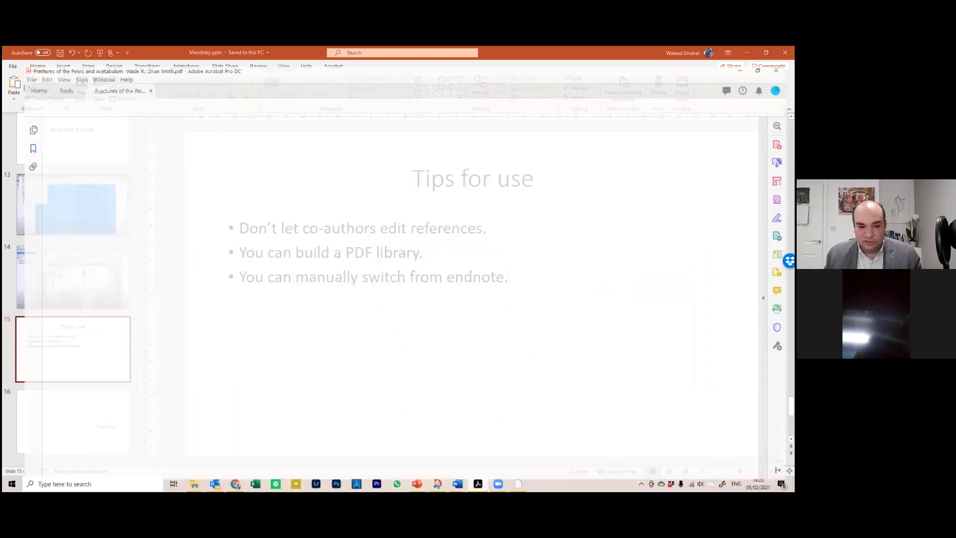
click(518, 484)
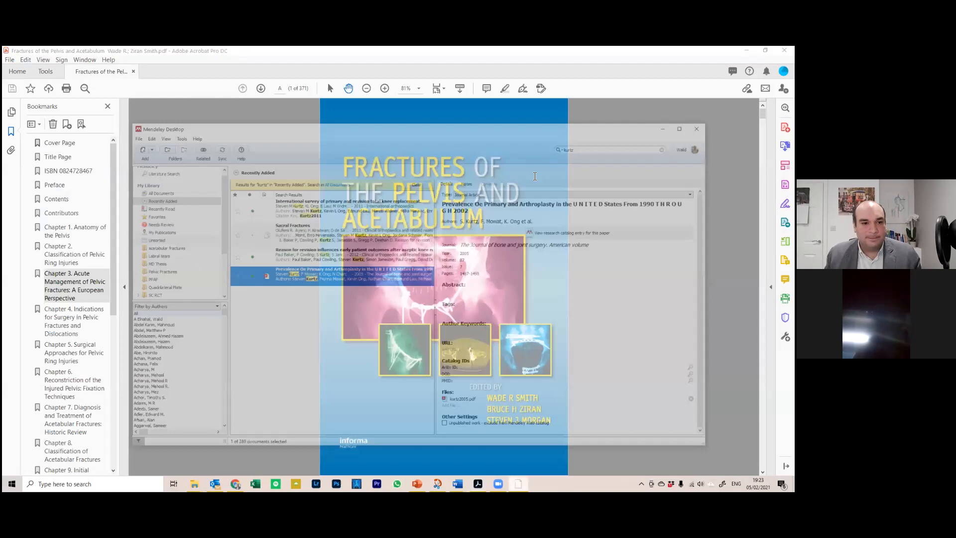
click(687, 82)
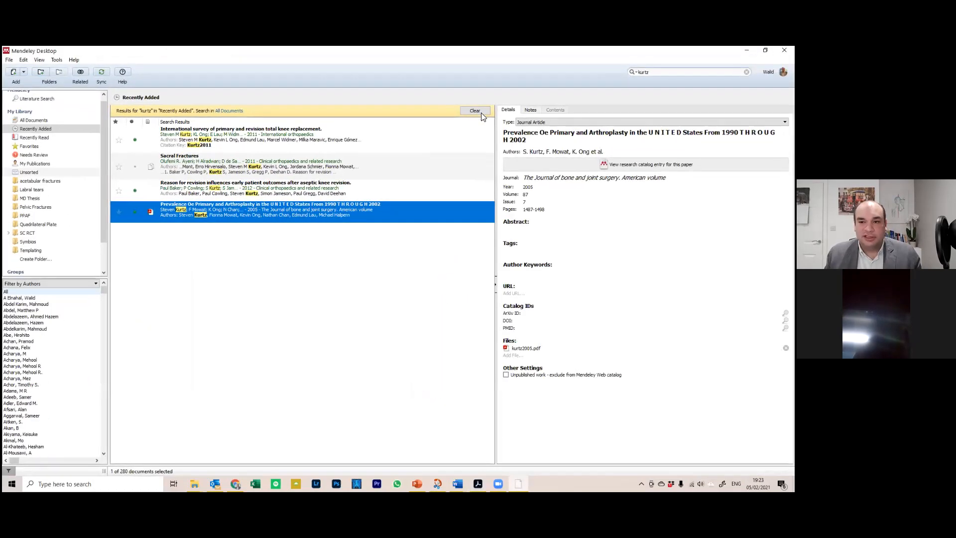
click(477, 111)
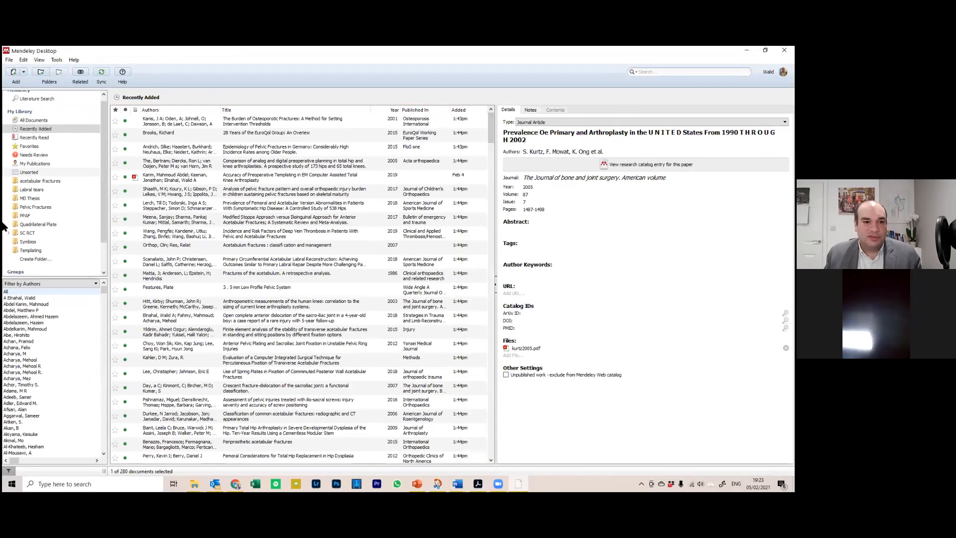
click(25, 73)
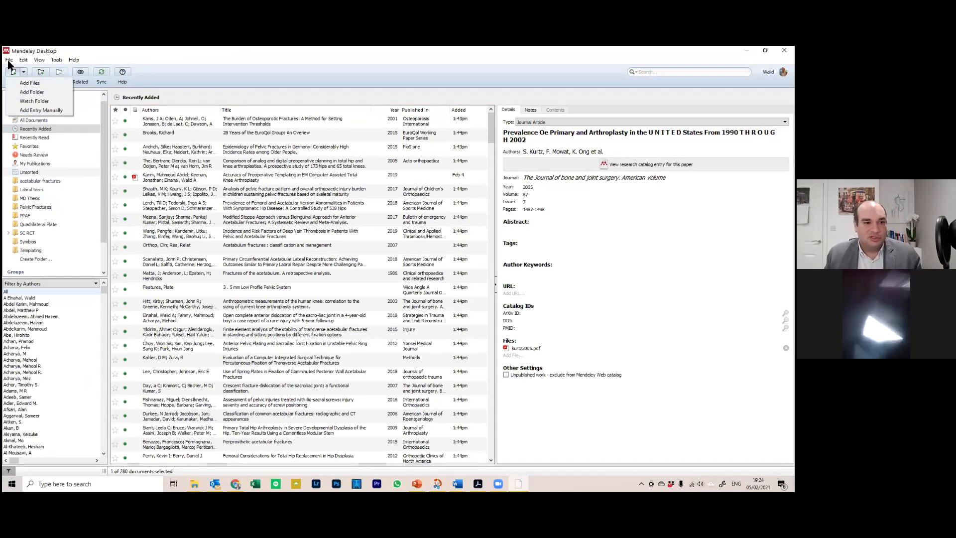
Start a BibTeX export of the selected documents via File > Export, then cancel it
click(9, 61)
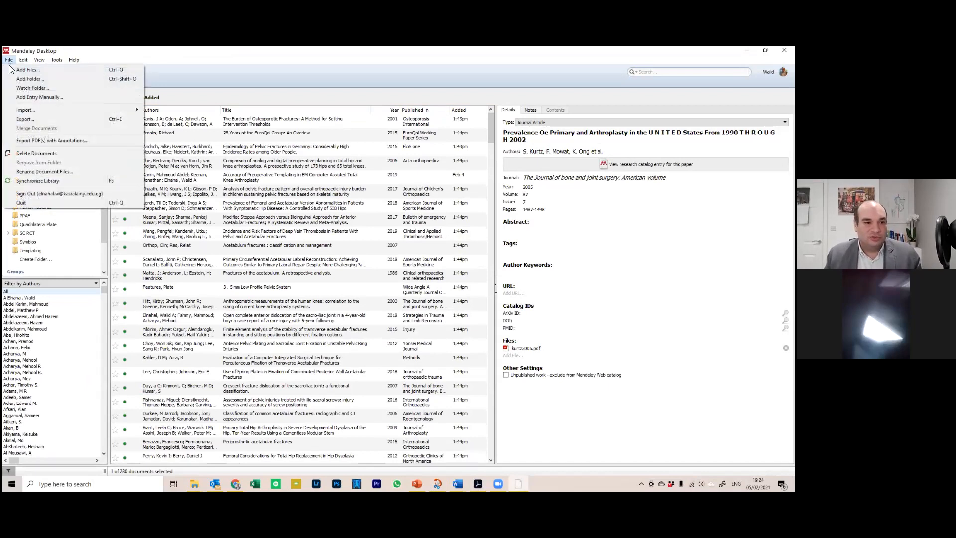
click(36, 119)
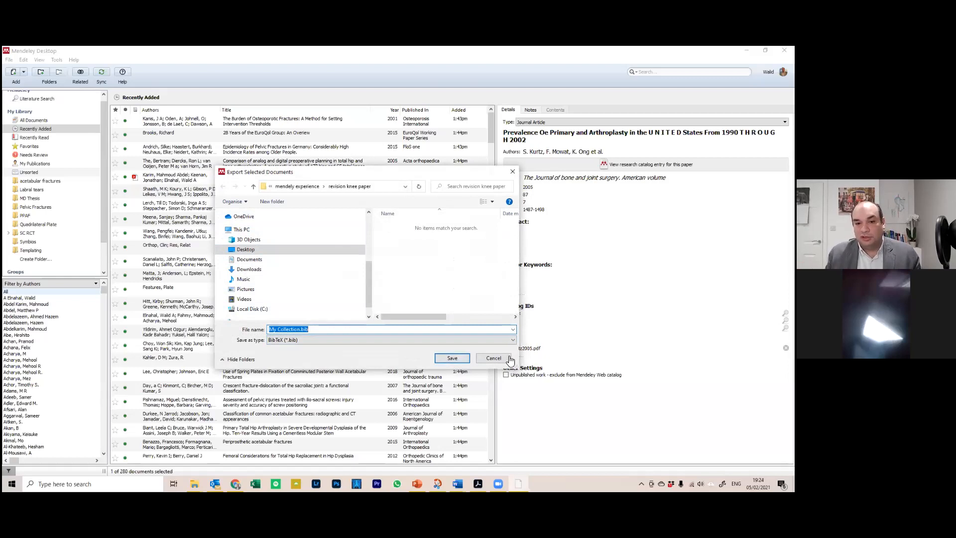
click(493, 358)
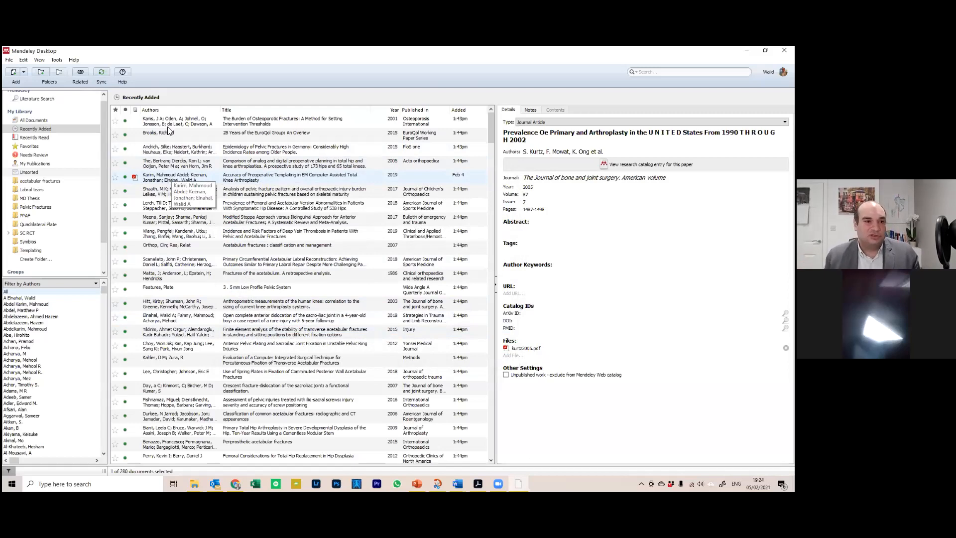
Return to PowerPoint and show slide 13 with the EndNote library screenshot
click(9, 60)
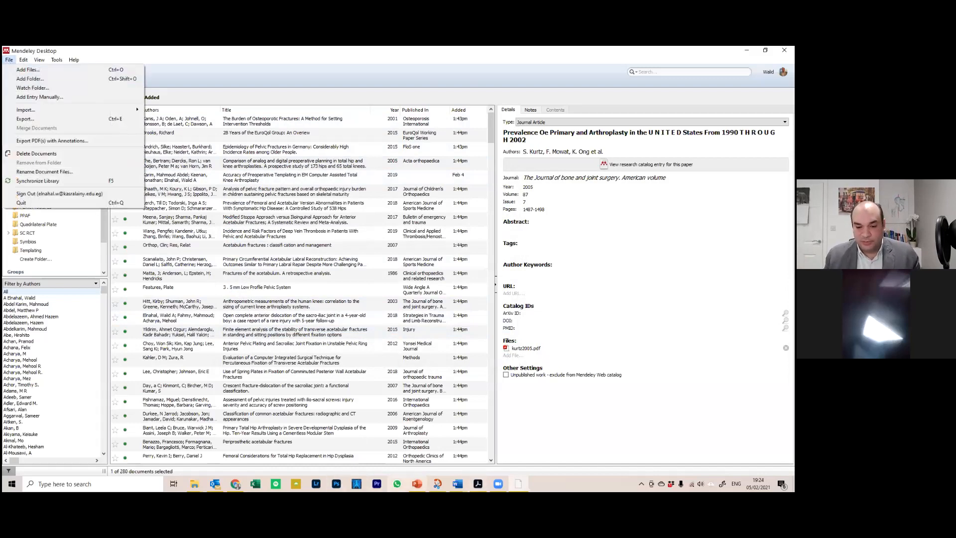
click(417, 484)
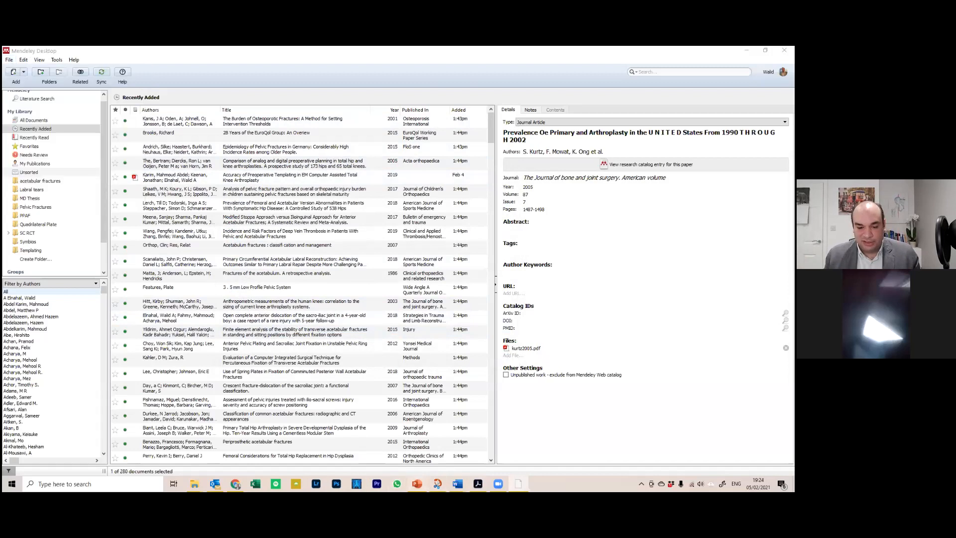
scroll(78, 288, up, 3)
click(126, 345)
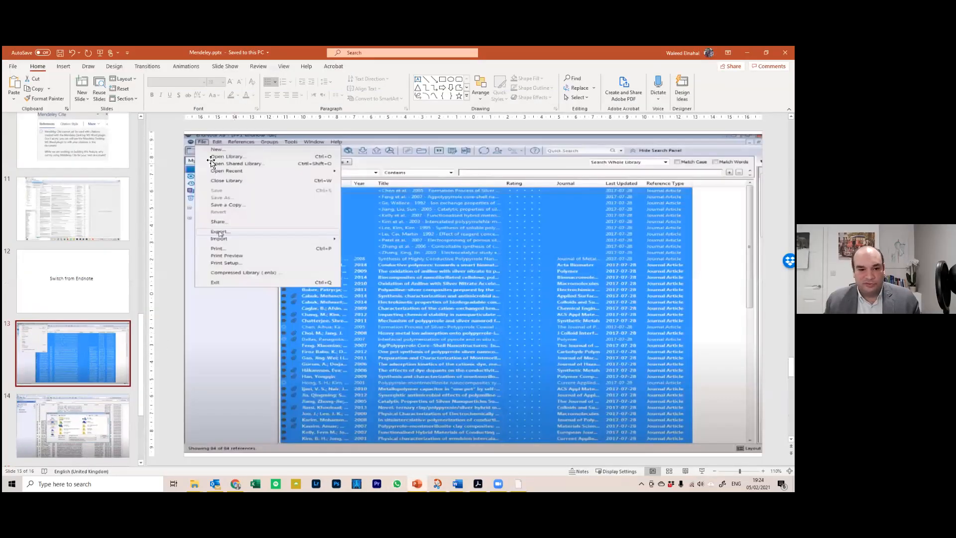
Show slide 14, the screenshot of EndNote's export file dialog
click(94, 411)
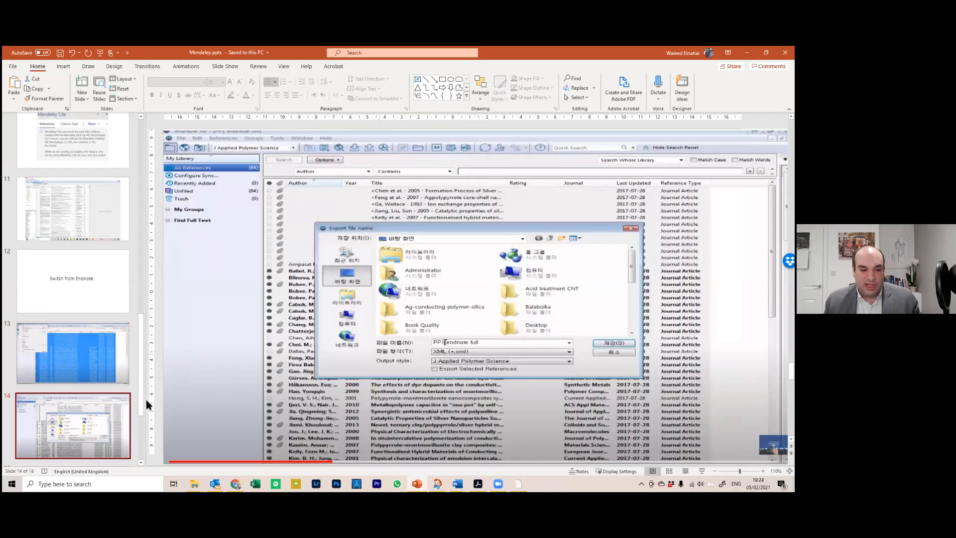
scroll(147, 404, down, 2)
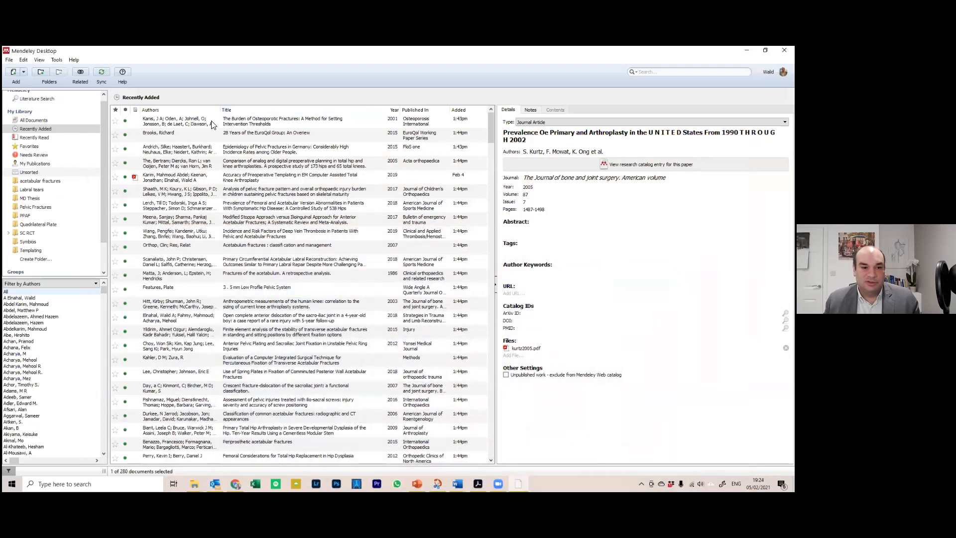
Start an EndNote XML import from File > Import, then close the file picker
click(9, 60)
mouse_move(74, 110)
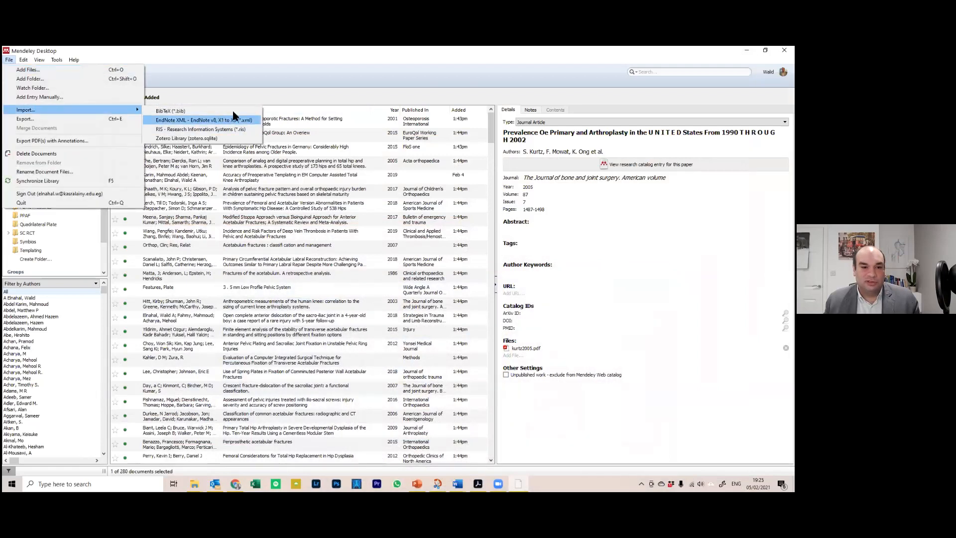
click(211, 121)
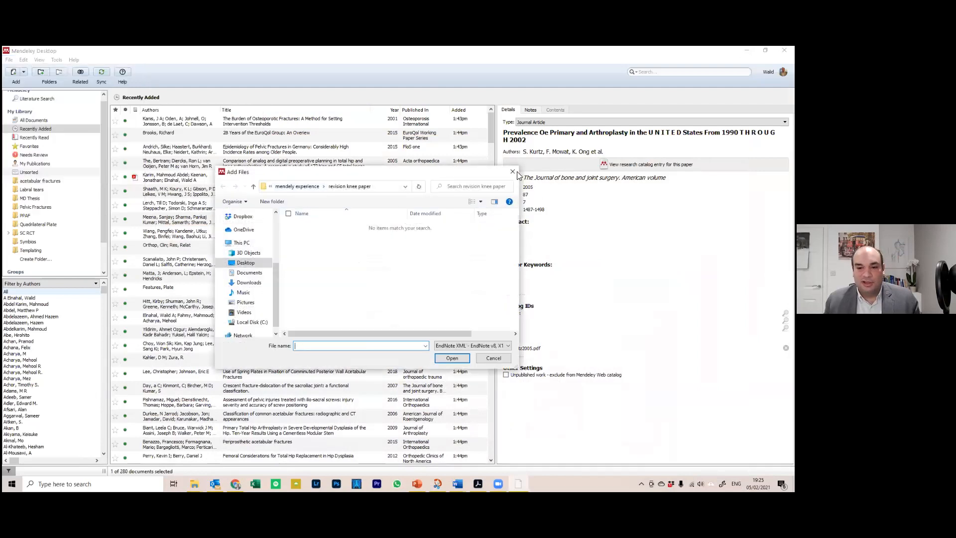
click(511, 172)
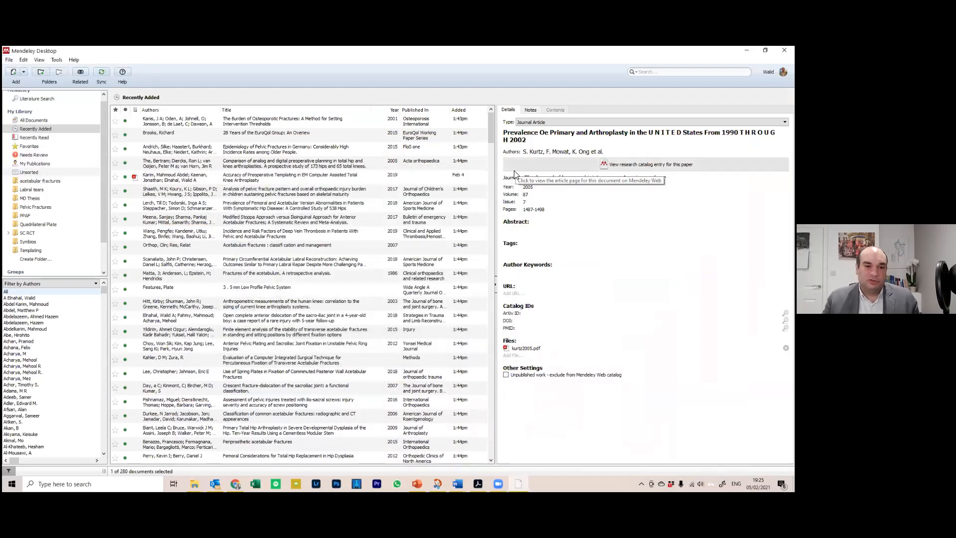
Bring up Export PDF(s) with Annotations, targeting the 'revision knee paper' folder
click(9, 60)
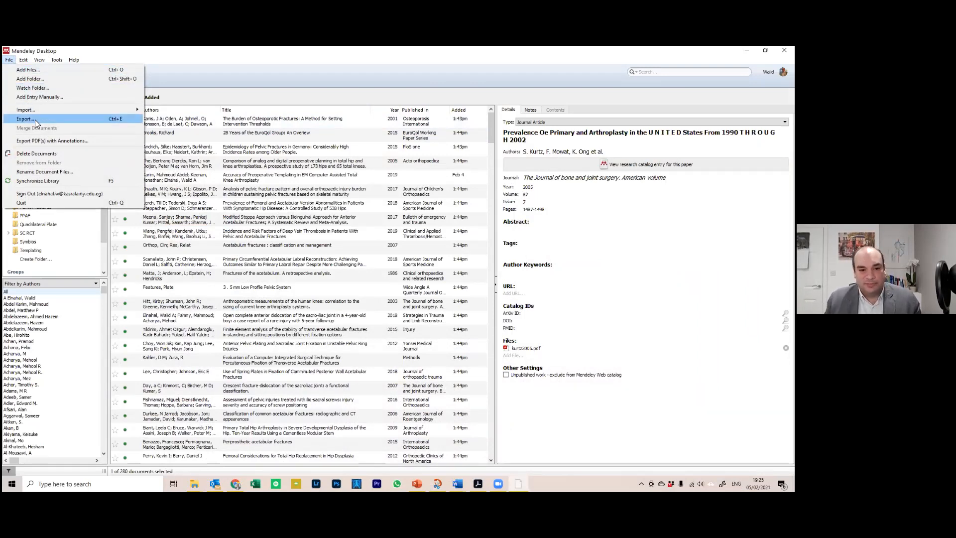
click(491, 125)
scroll(489, 239, down, 2)
drag(488, 239, 486, 299)
scroll(471, 150, down, 1)
scroll(472, 122, up, 2)
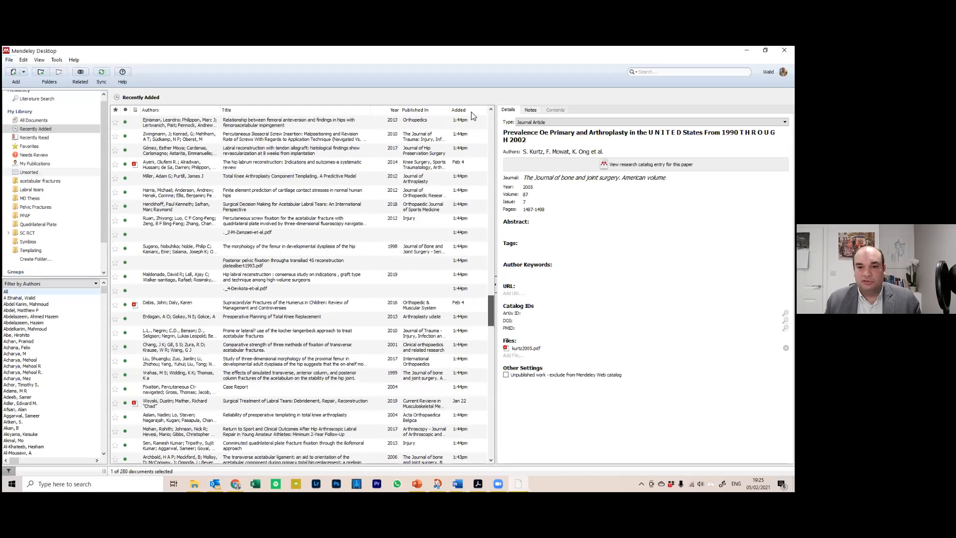
scroll(474, 110, up, 15)
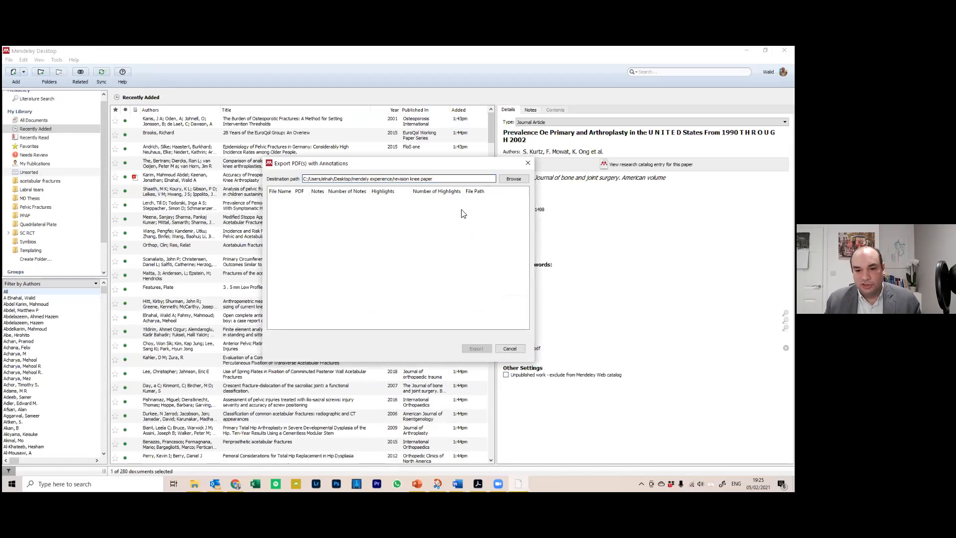
Dismiss the folder picker, cancel the annotated-PDF export, and open the 'mendely experience' desktop folder
click(508, 181)
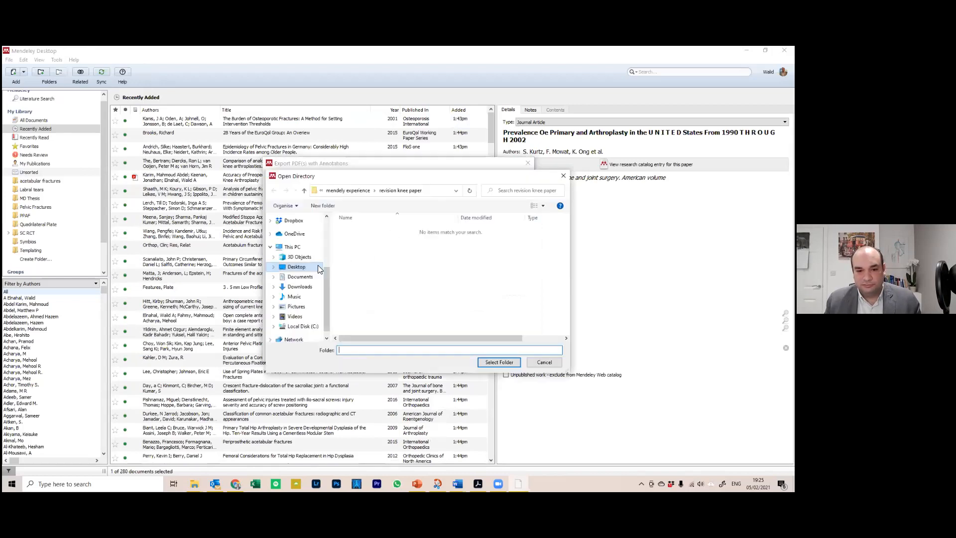
click(506, 361)
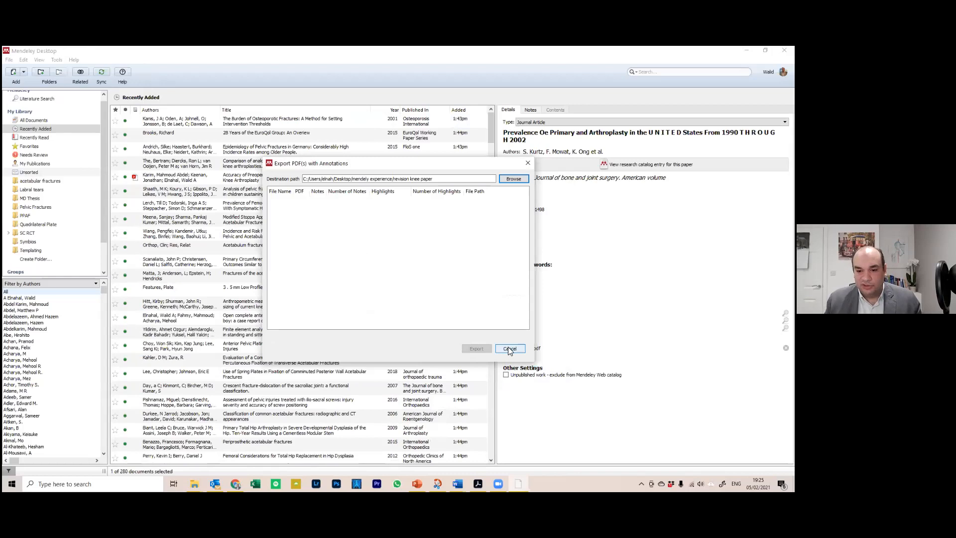
click(510, 348)
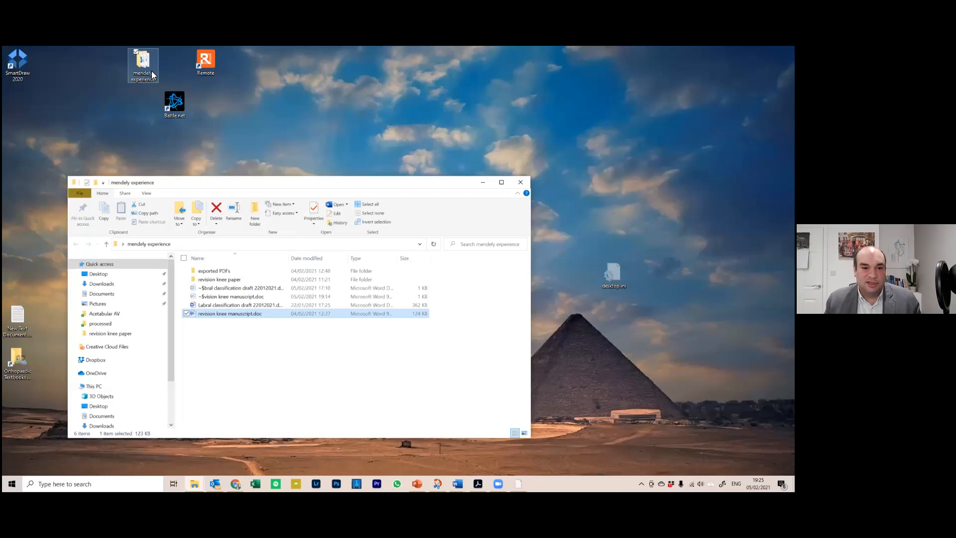
double_click(149, 69)
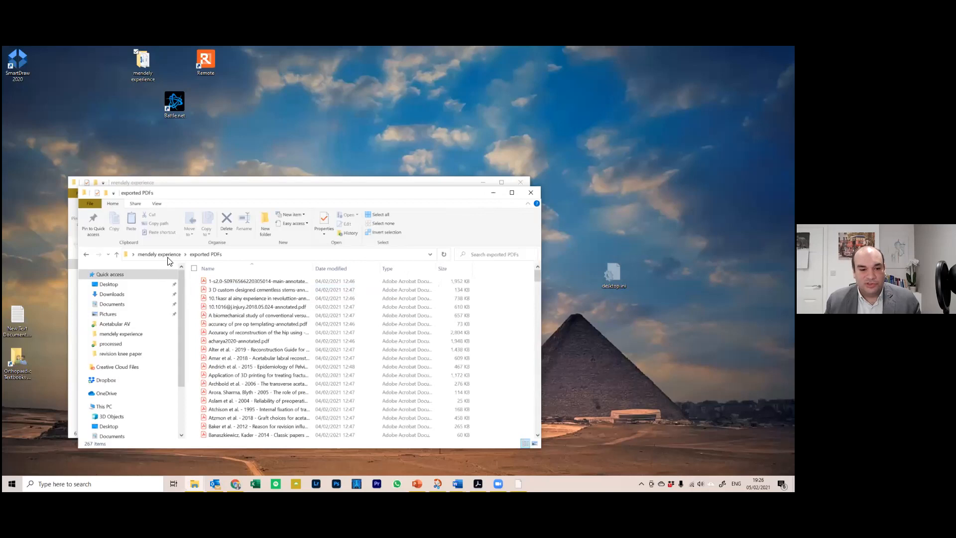
Maximise 'exported PDFs', widen the Name column, and scroll through the 267 annotated PDFs
key(super+Up)
scroll(167, 258, down, 6)
scroll(236, 133, down, 4)
drag(237, 127, 513, 126)
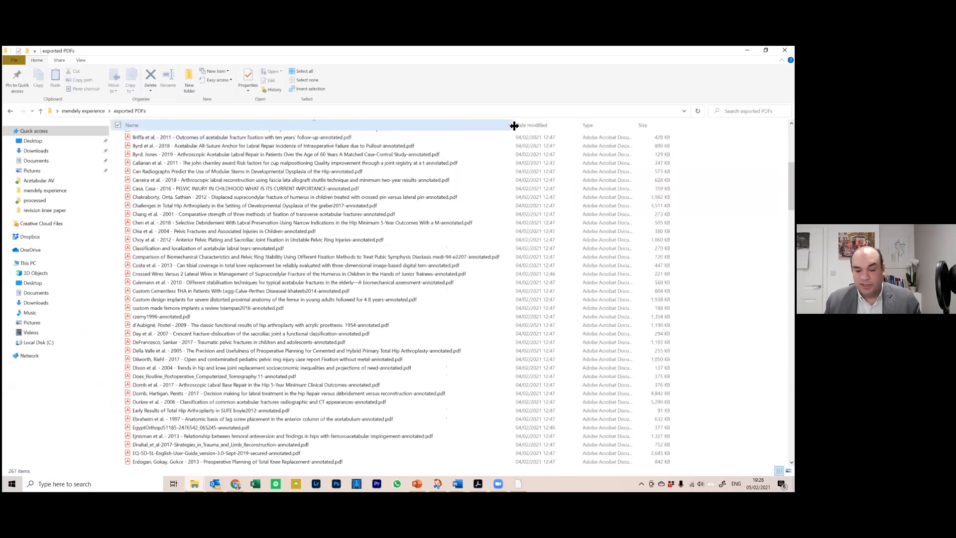
click(161, 233)
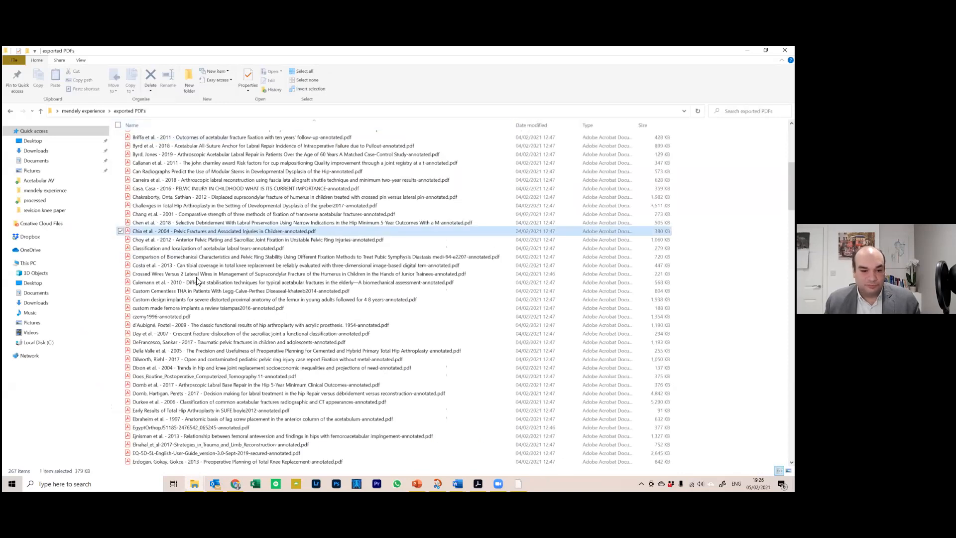
scroll(180, 327, down, 2)
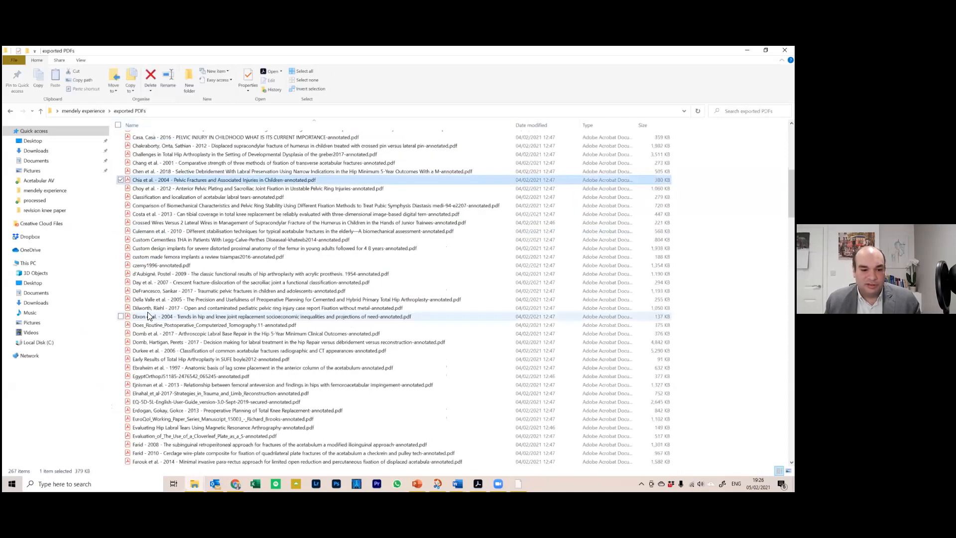
scroll(145, 234, down, 2)
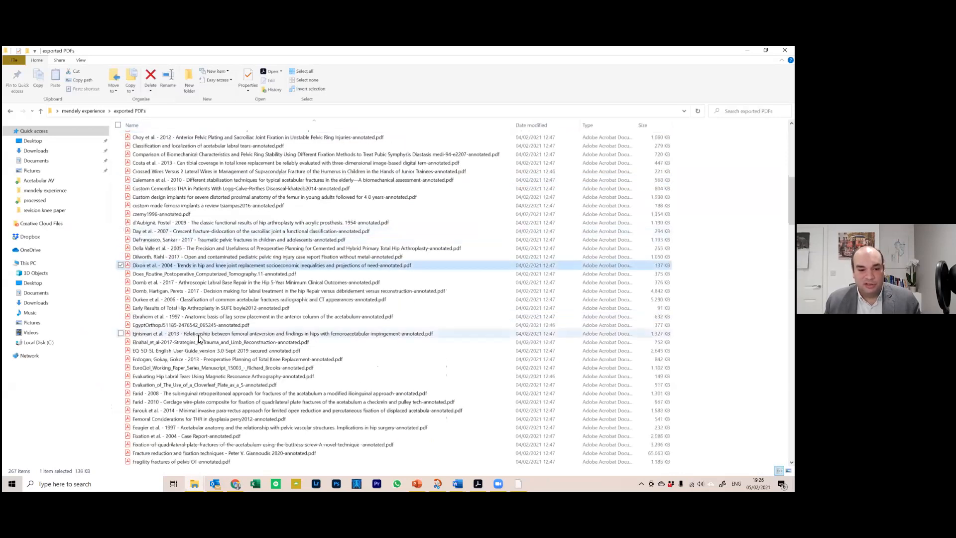
scroll(198, 335, down, 10)
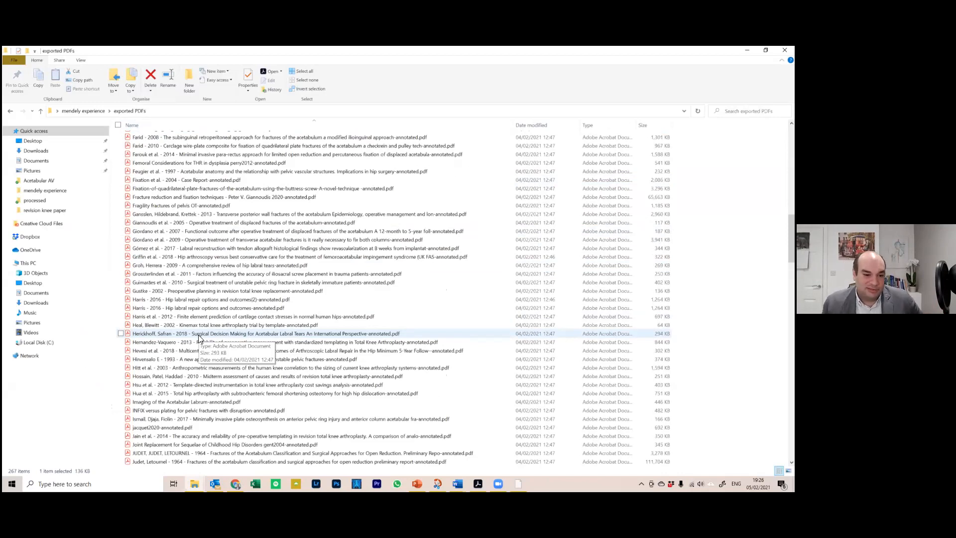
scroll(187, 285, down, 1)
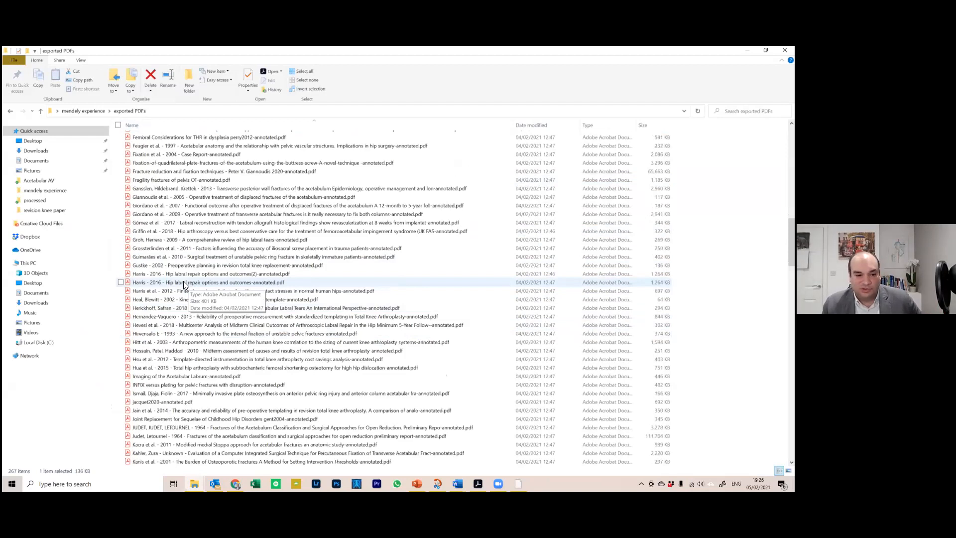
scroll(224, 264, down, 12)
scroll(195, 281, down, 12)
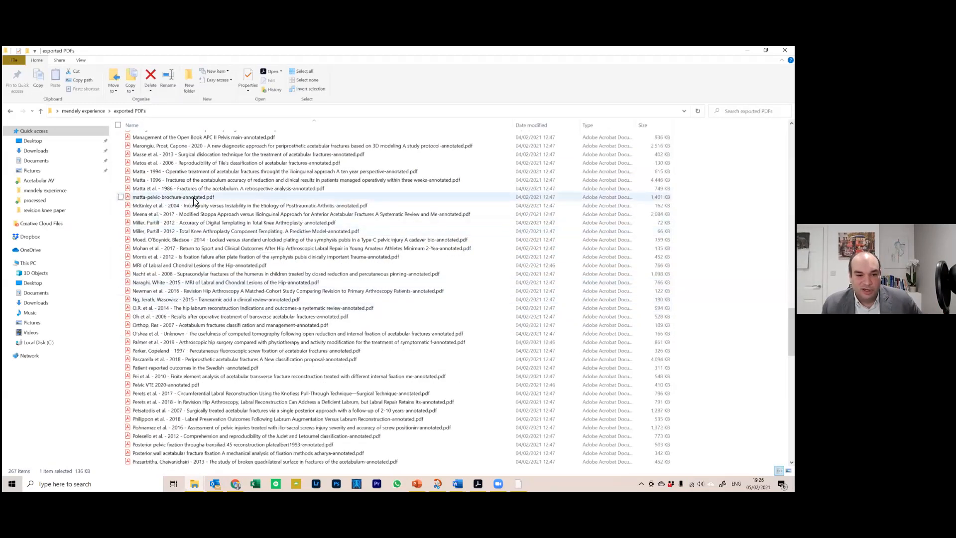
scroll(195, 328, down, 3)
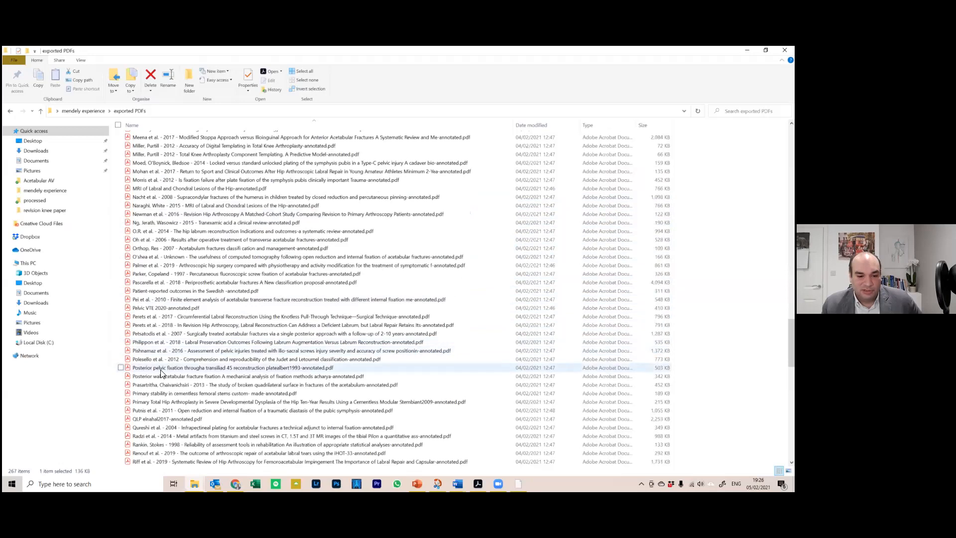
scroll(202, 403, down, 3)
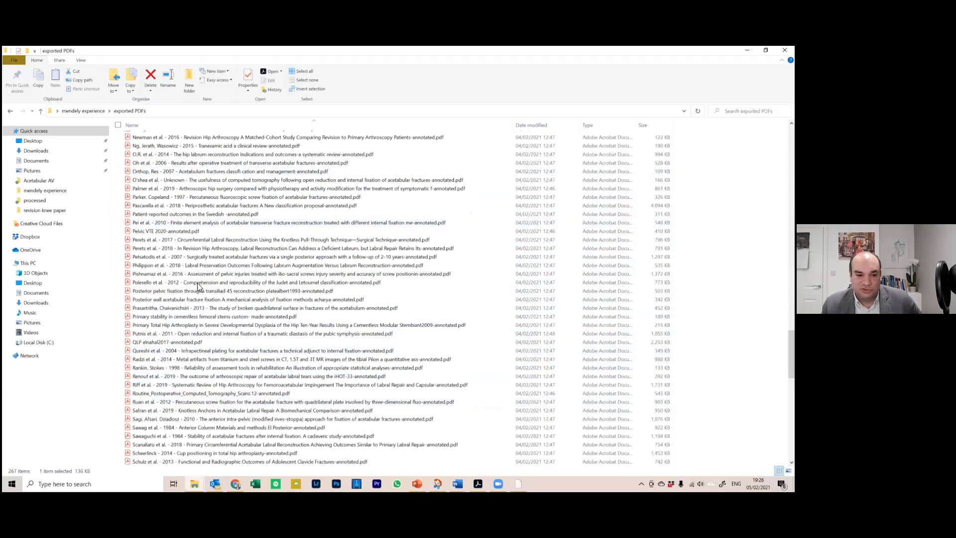
scroll(198, 284, down, 5)
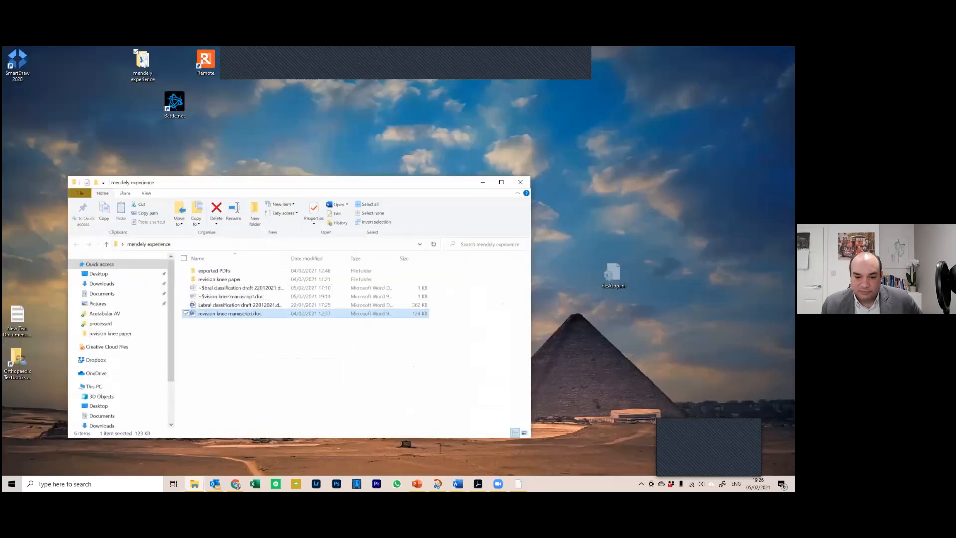
Back in PowerPoint, present slide 16 'Thank you' as a slide show
click(417, 483)
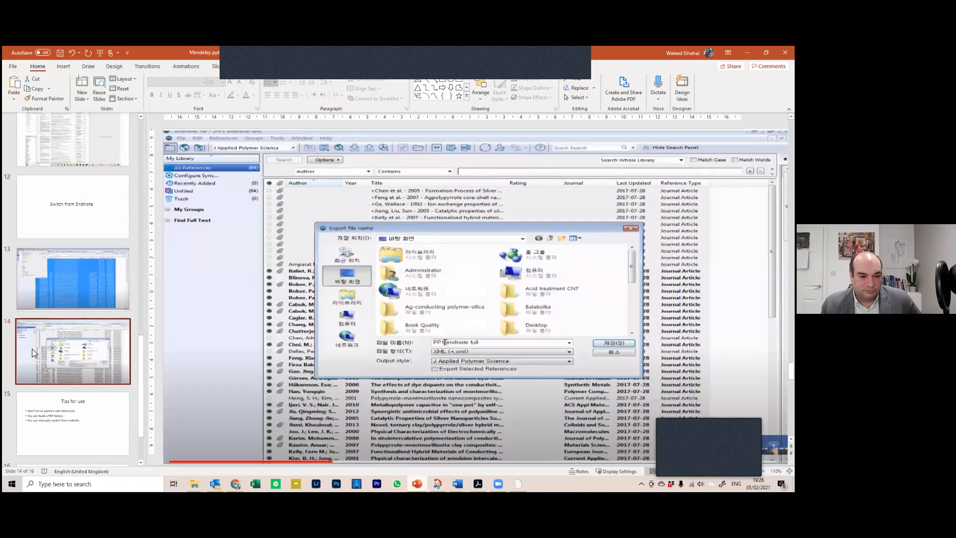
click(60, 403)
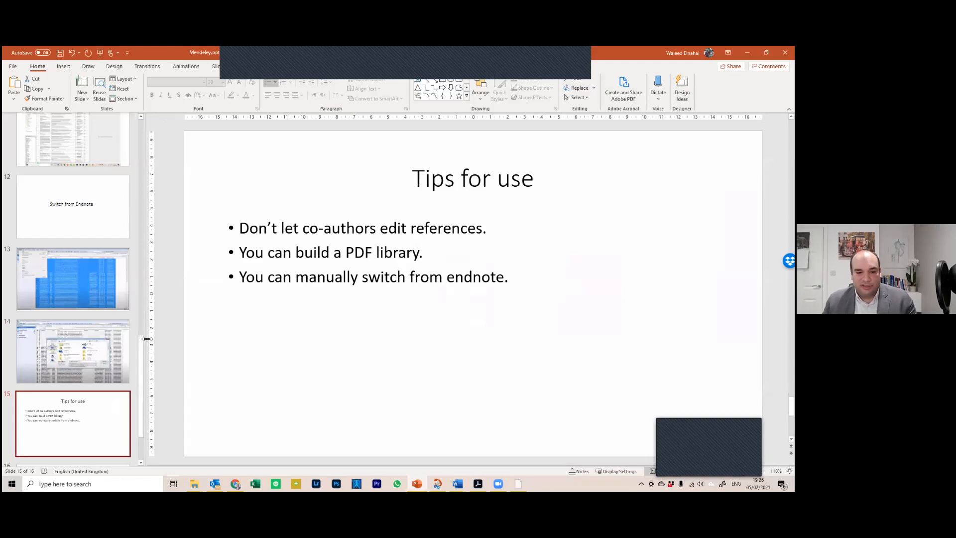
drag(140, 352, 126, 386)
click(118, 397)
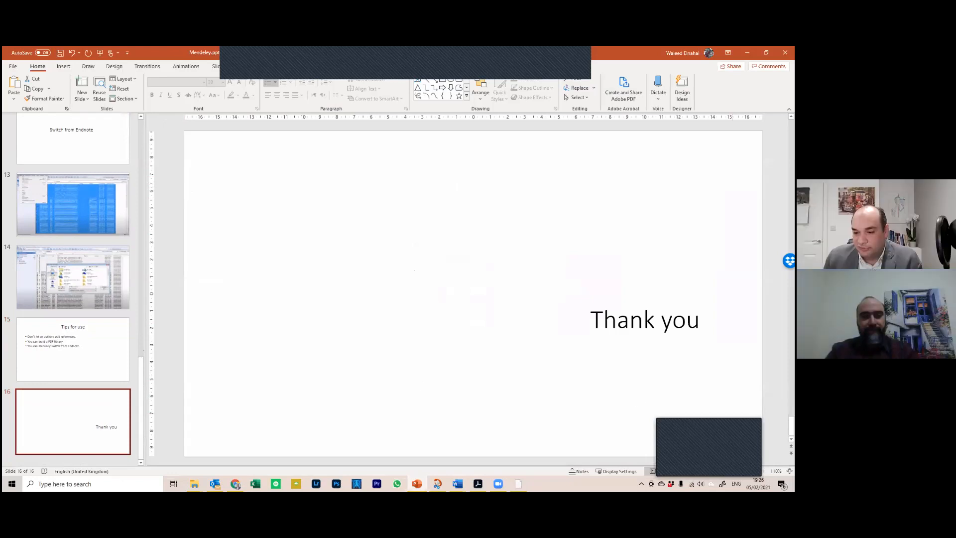
key(shift+F5)
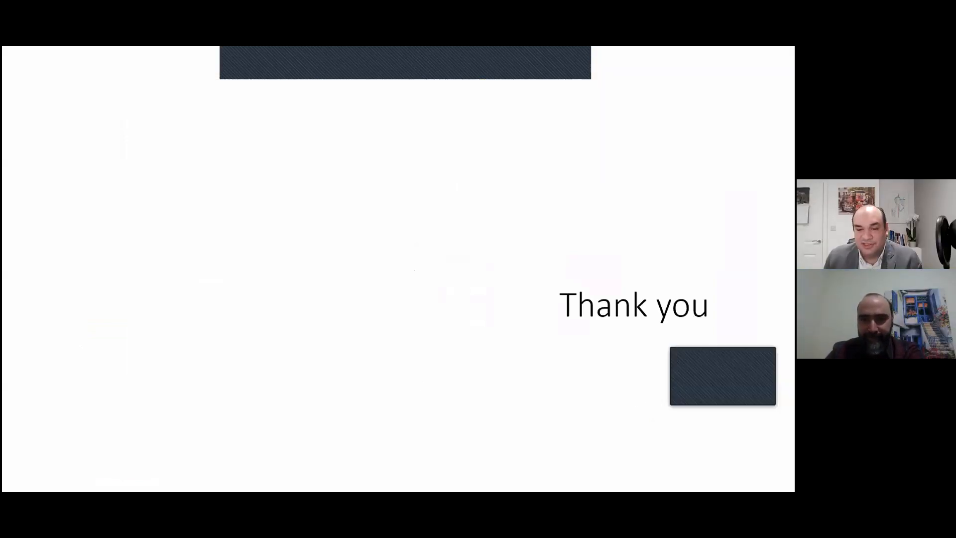